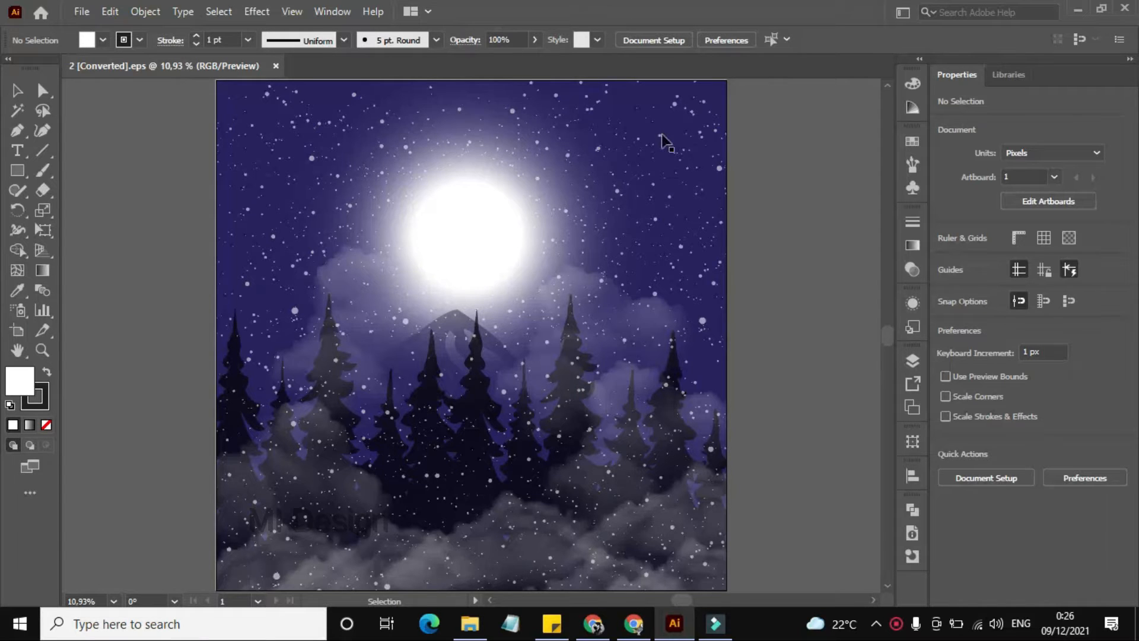
- Start a new document based on the custom 2500 x 2500 px preset
left_click(824, 159)
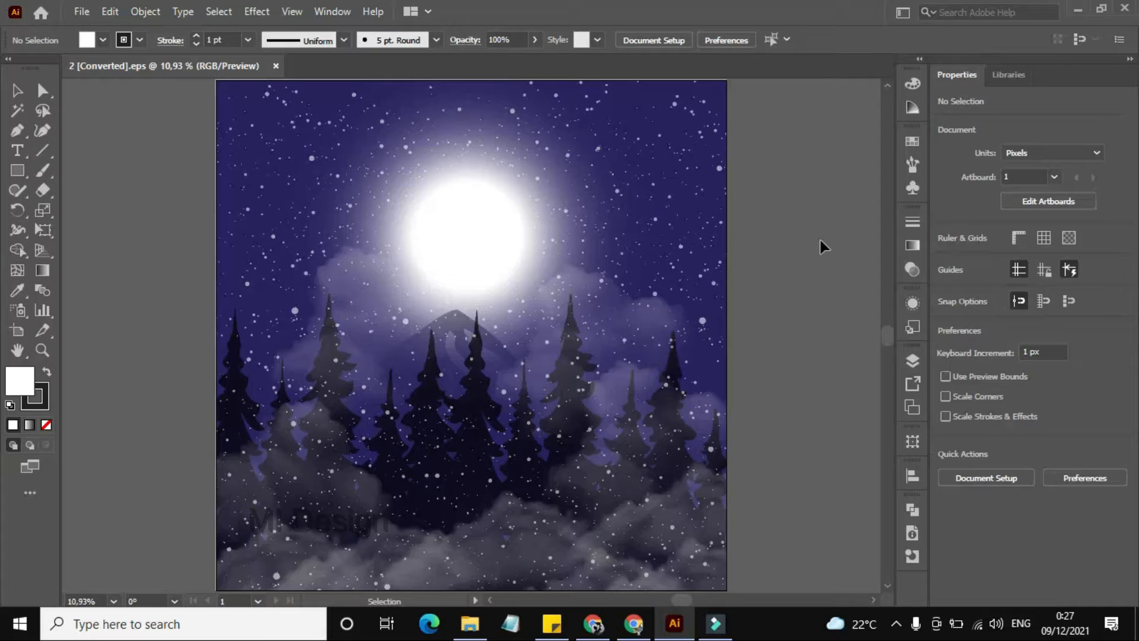
key("a")
key("v")
key("ctrl+n")
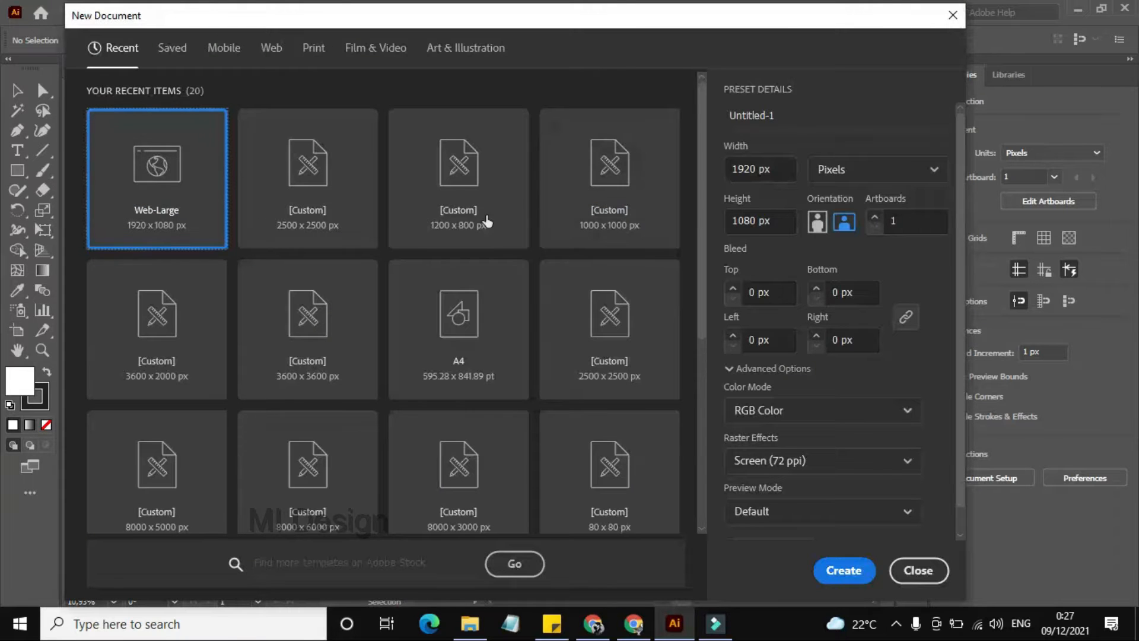
left_click(318, 201)
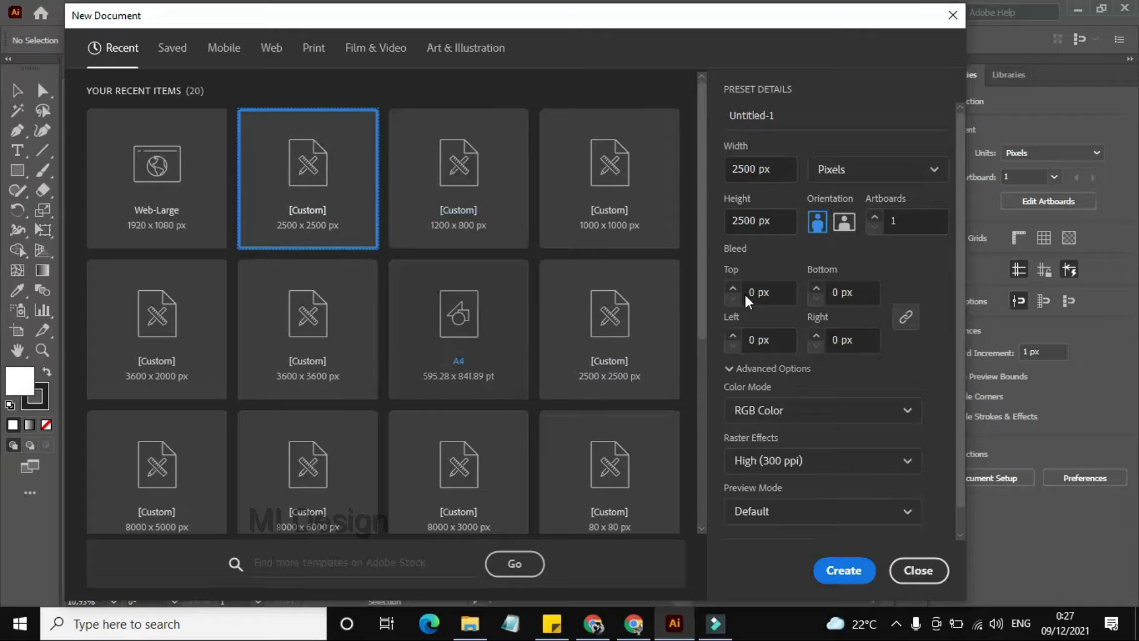
- Set the new document's width and height to 3000 px each and create it
left_click(749, 168)
key("BackSpace")
key("BackSpace")
key("BackSpace")
key("BackSpace")
type("3000")
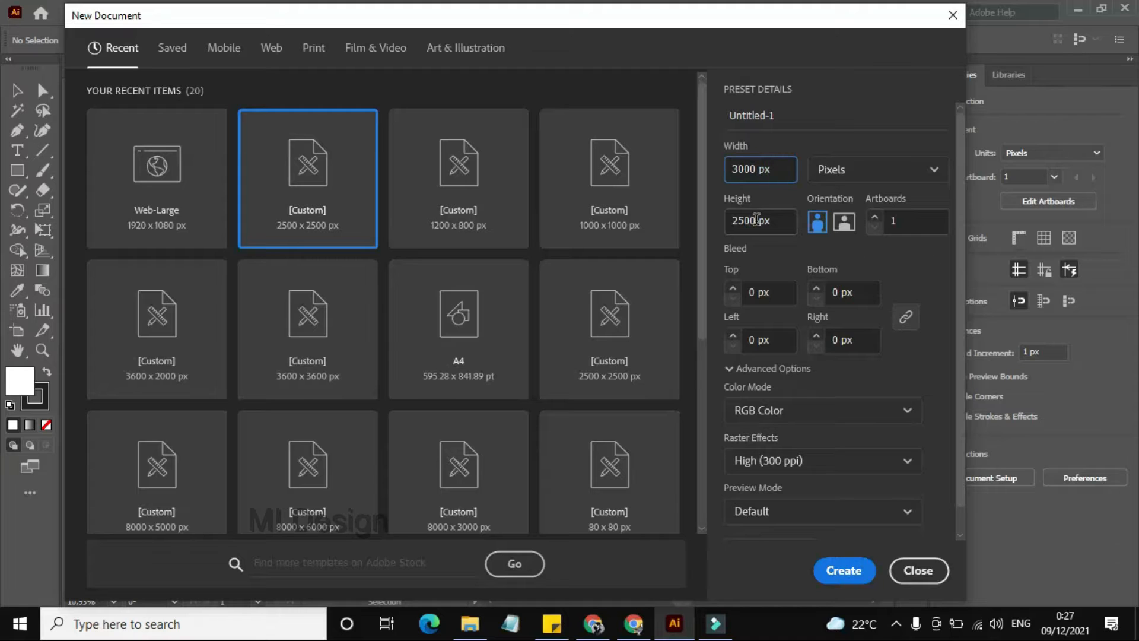
key("Tab")
key("BackSpace")
key("BackSpace")
key("BackSpace")
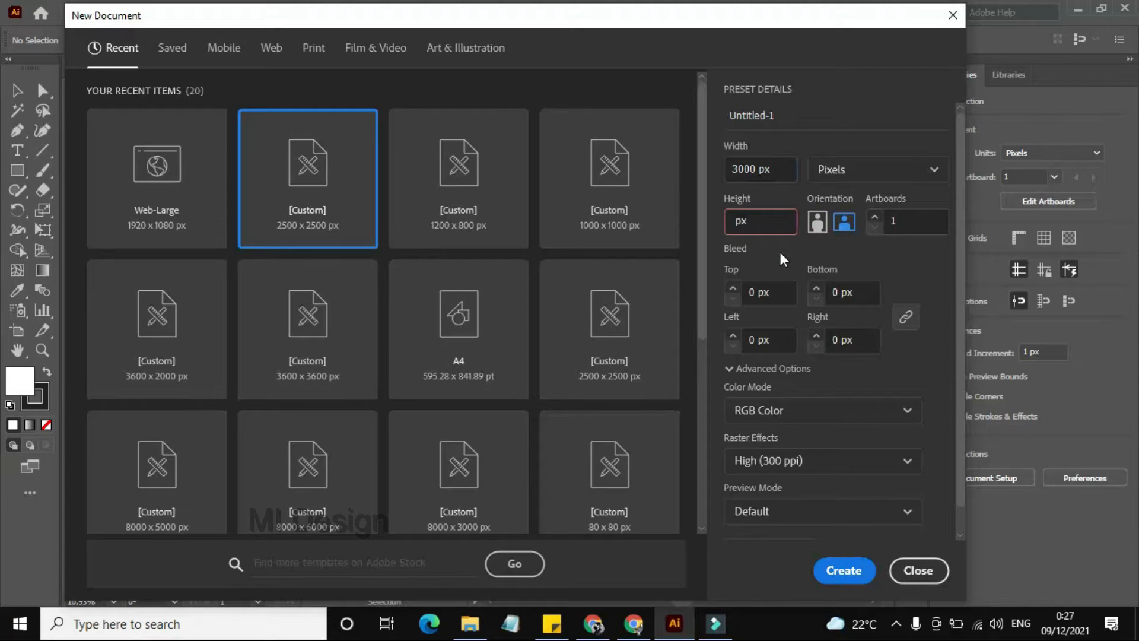
type("3000")
left_click(854, 569)
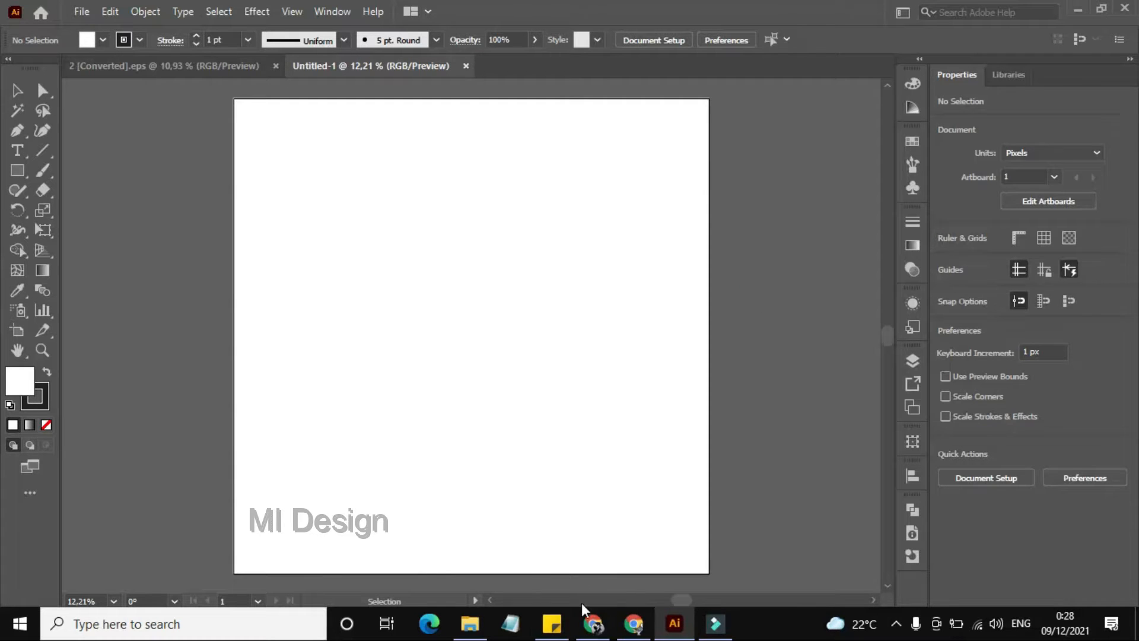
- Switch to Sticky Notes to review the checklist, and return to Illustrator with the note hidden
left_click(552, 623)
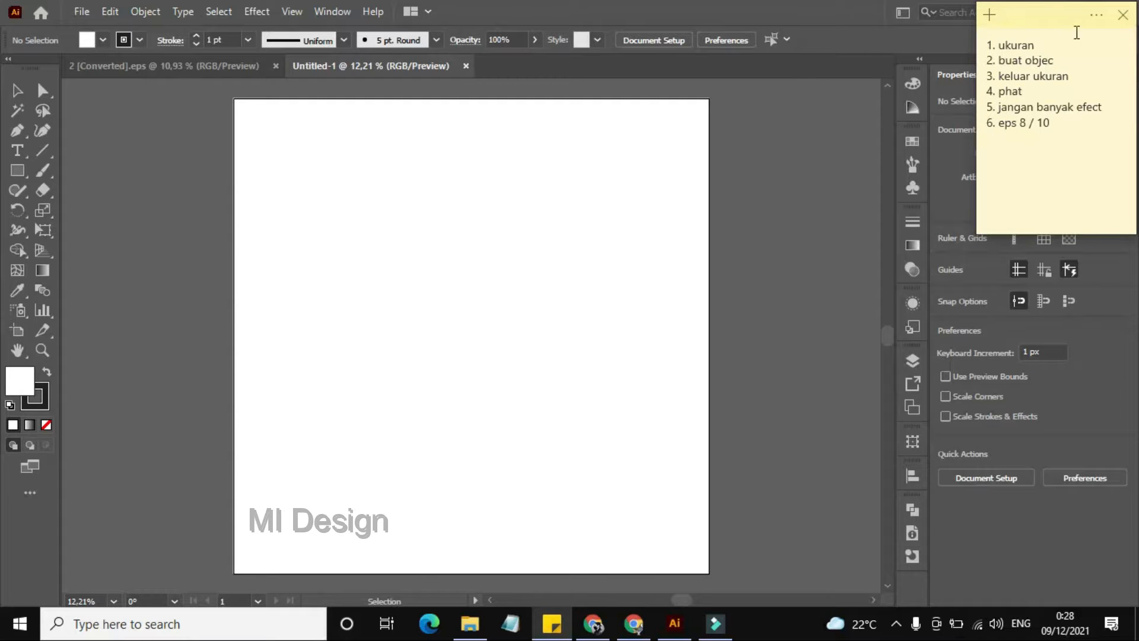
left_click(469, 631)
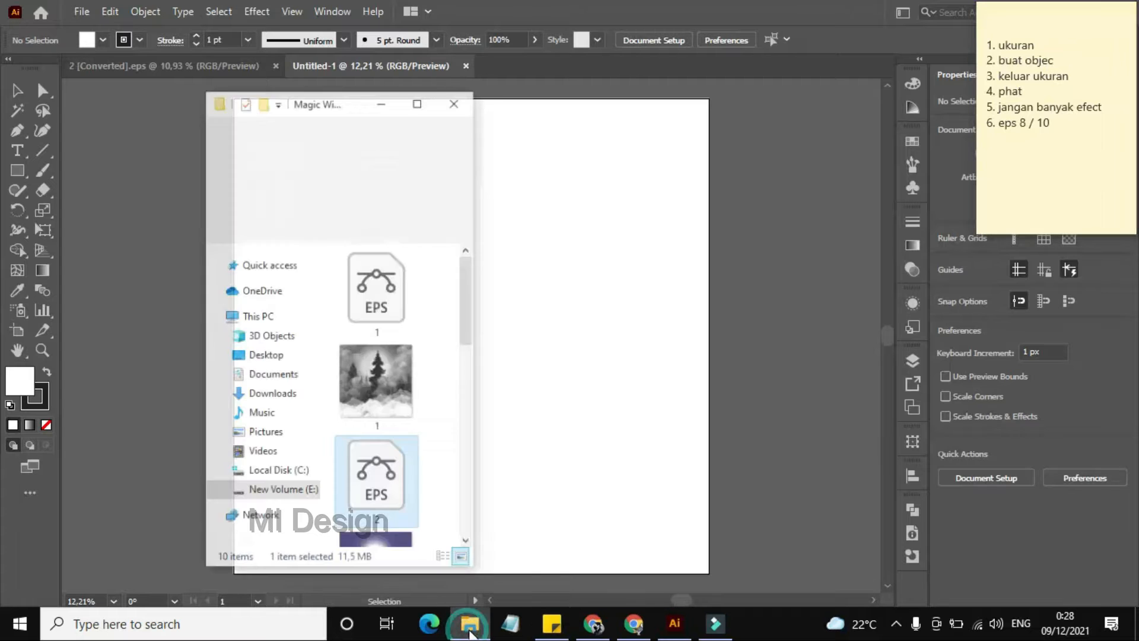
left_click(470, 630)
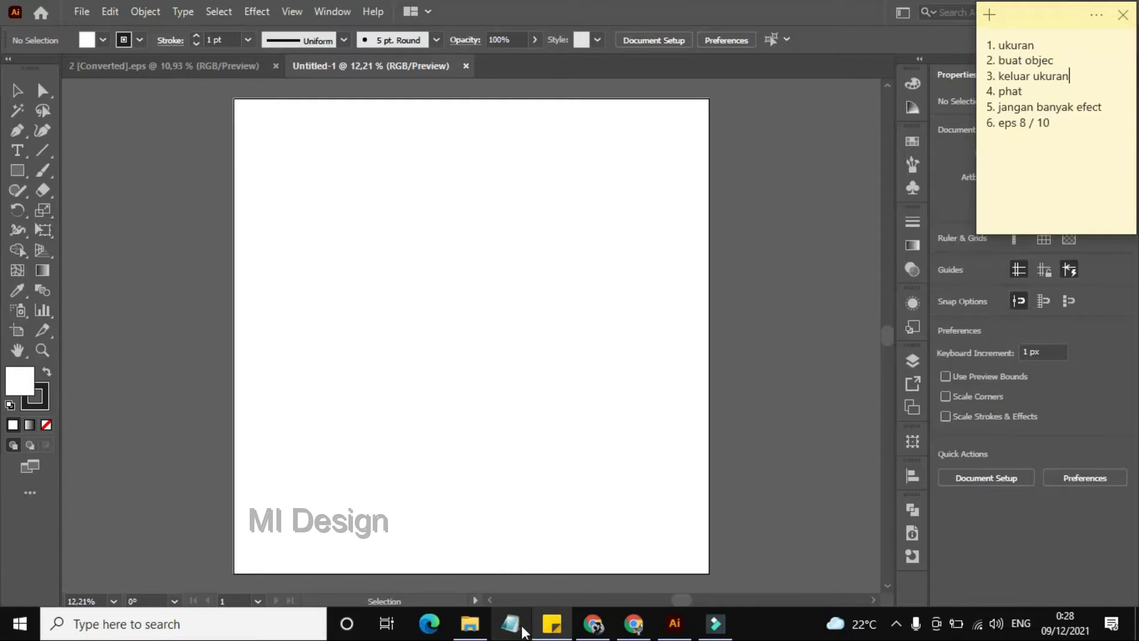
left_click(551, 622)
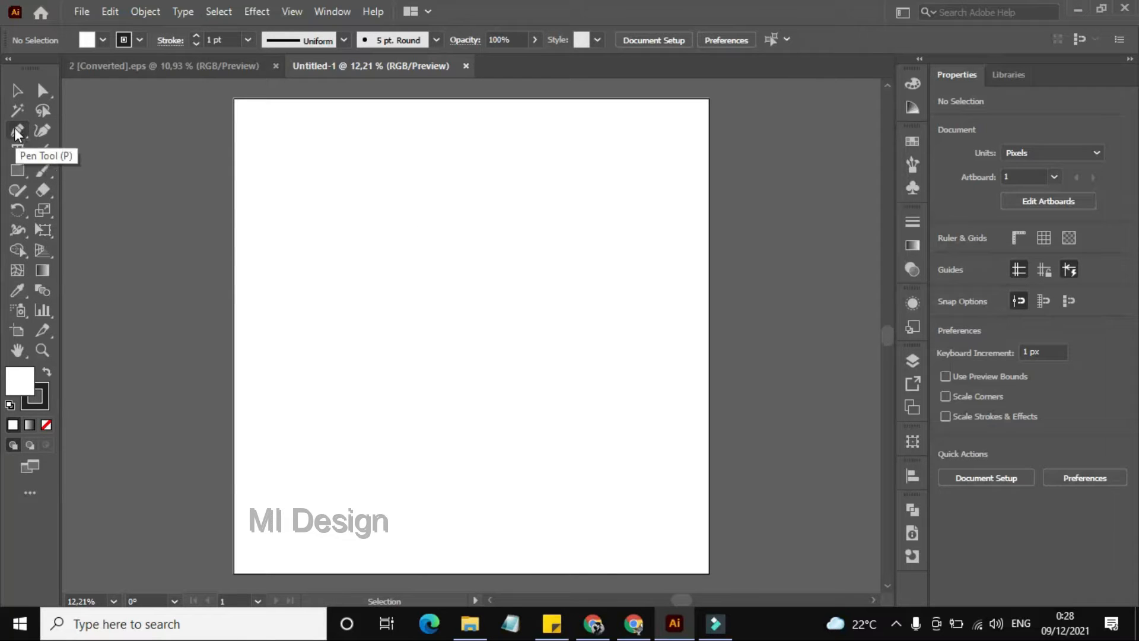
- Place 72 pt point text in the upper part of the artboard, starting with the word "tutorial"
left_click(18, 170)
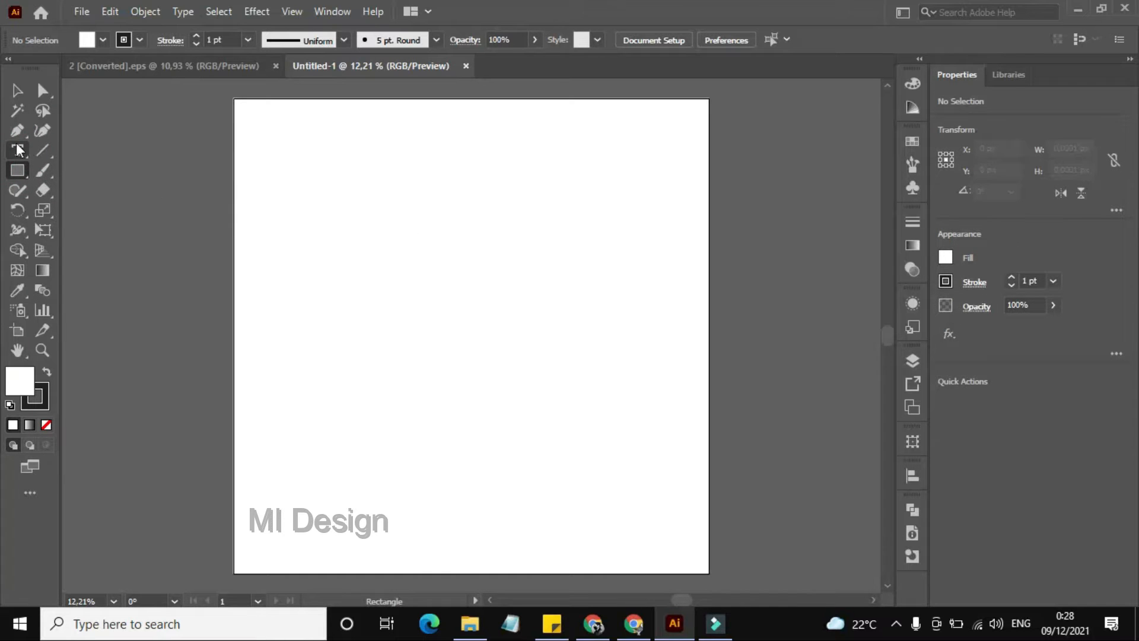
left_click(19, 152)
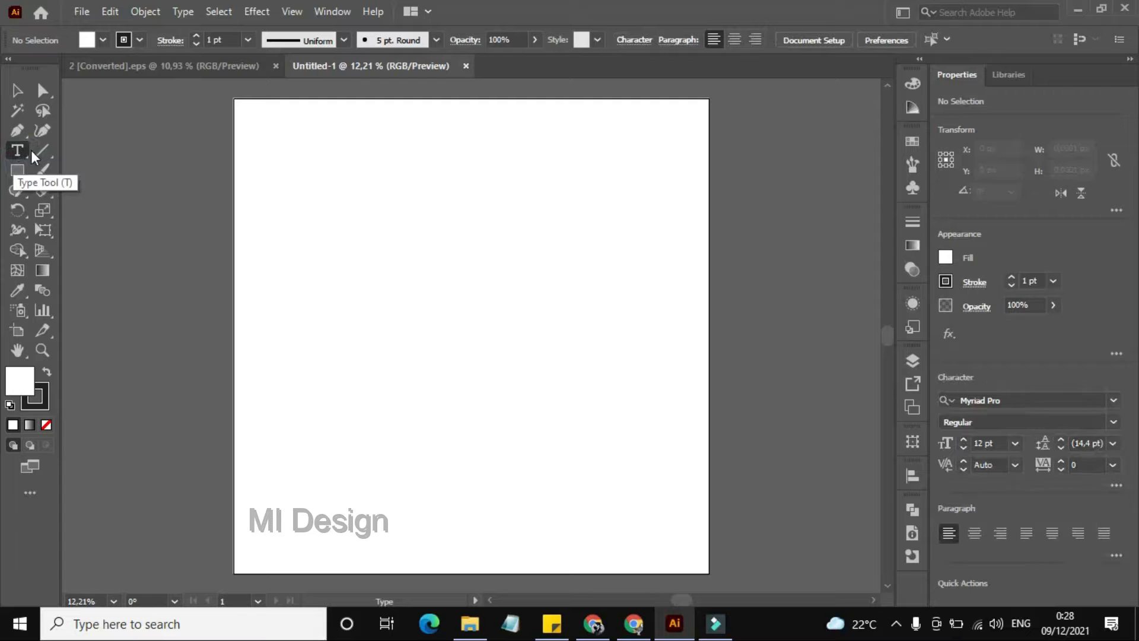
left_click(1016, 442)
left_click(1035, 427)
left_click(376, 236)
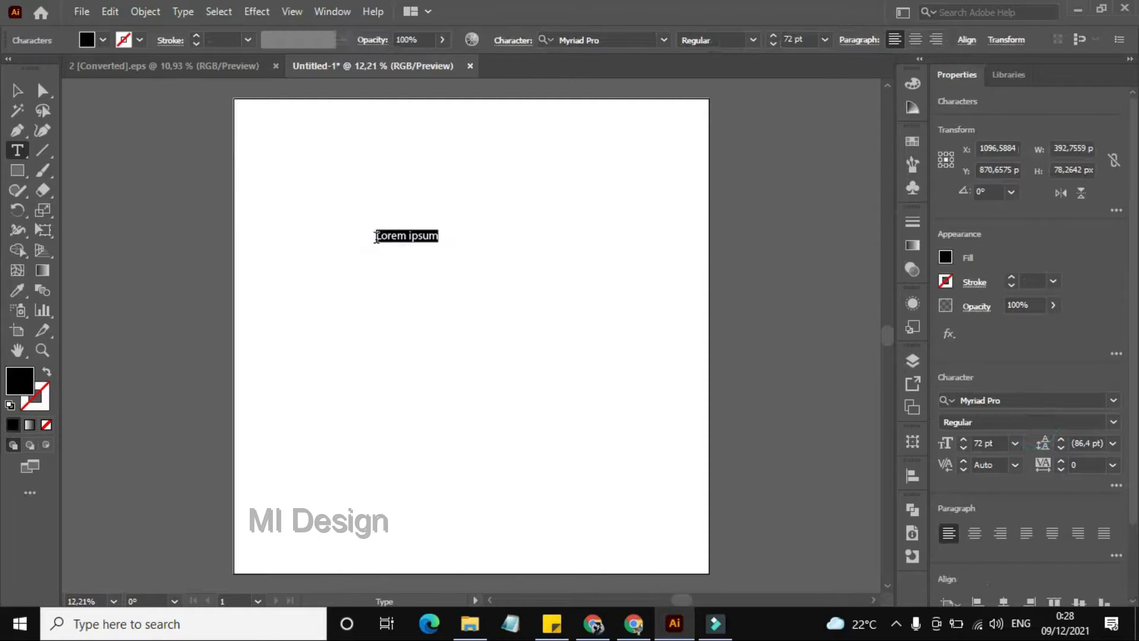
type("tu")
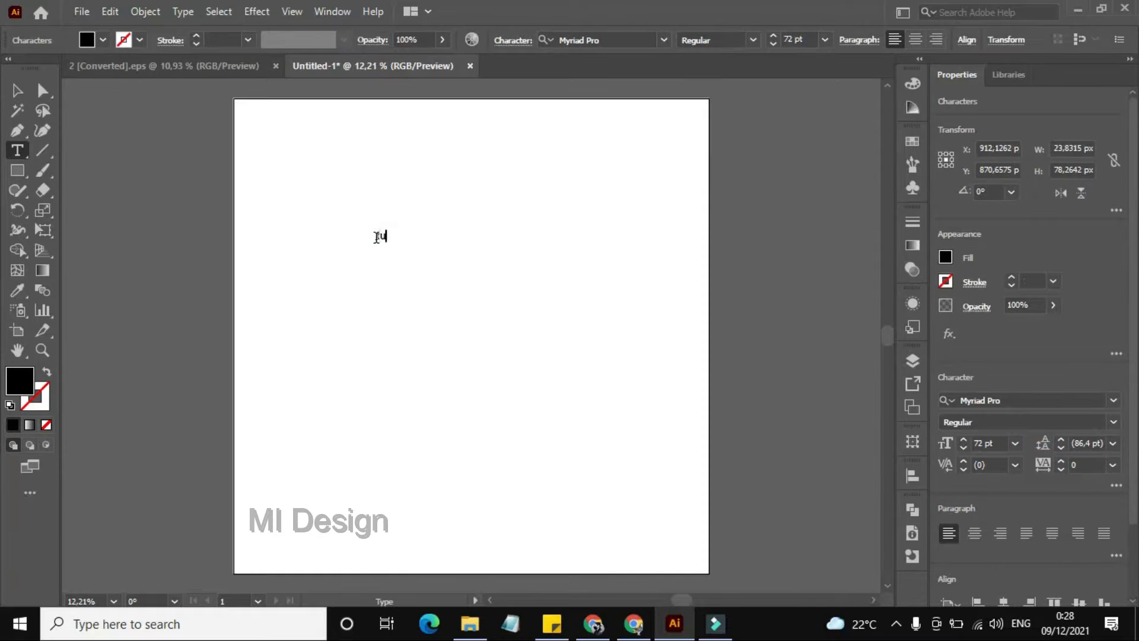
type("torial")
type(" microst")
type("oc")
type("k")
key("BackSpace")
key("BackSpace")
key("BackSpace")
key("BackSpace")
key("BackSpace")
key("BackSpace")
key("BackSpace")
key("BackSpace")
key("BackSpace")
key("BackSpace")
key("BackSpace")
type("addbstoc")
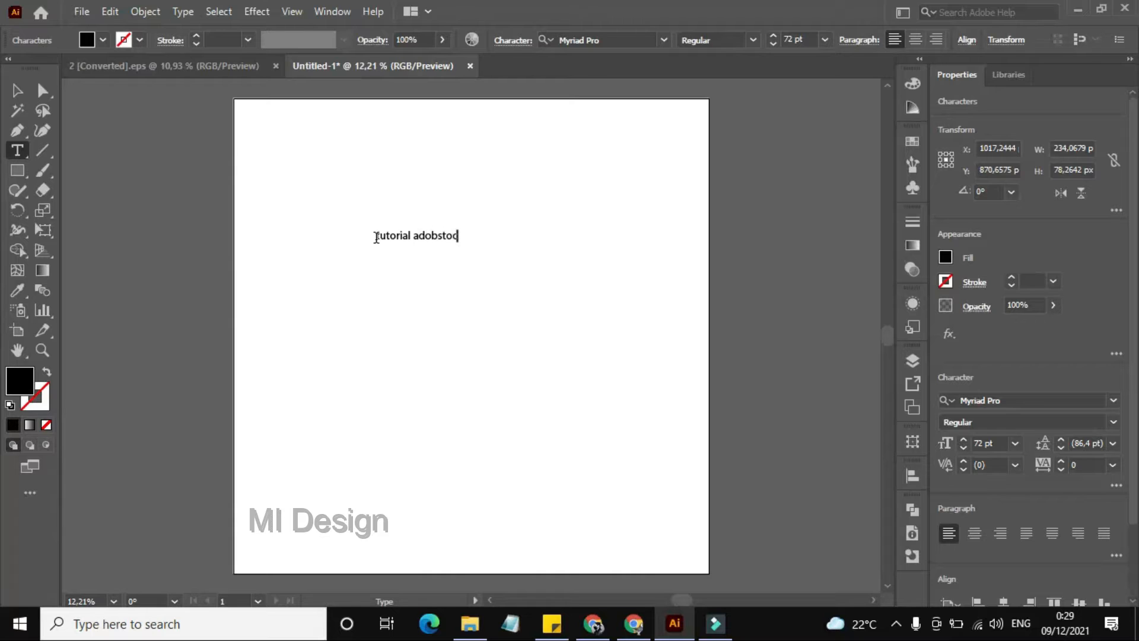
type("k")
key("BackSpace")
key("BackSpace")
key("BackSpace")
key("BackSpace")
key("BackSpace")
key("BackSpace")
key("BackSpace")
key("BackSpace")
- Complete the text line so it reads "tutorial agar di terima di microstock"
type("gar di terima di")
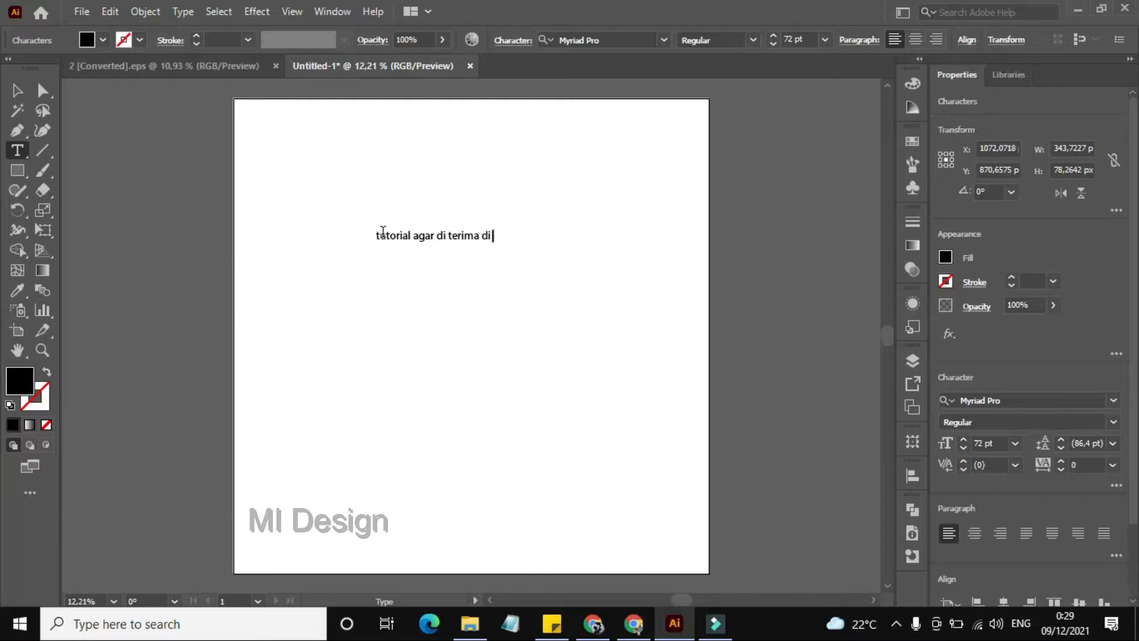
type(" microstoc")
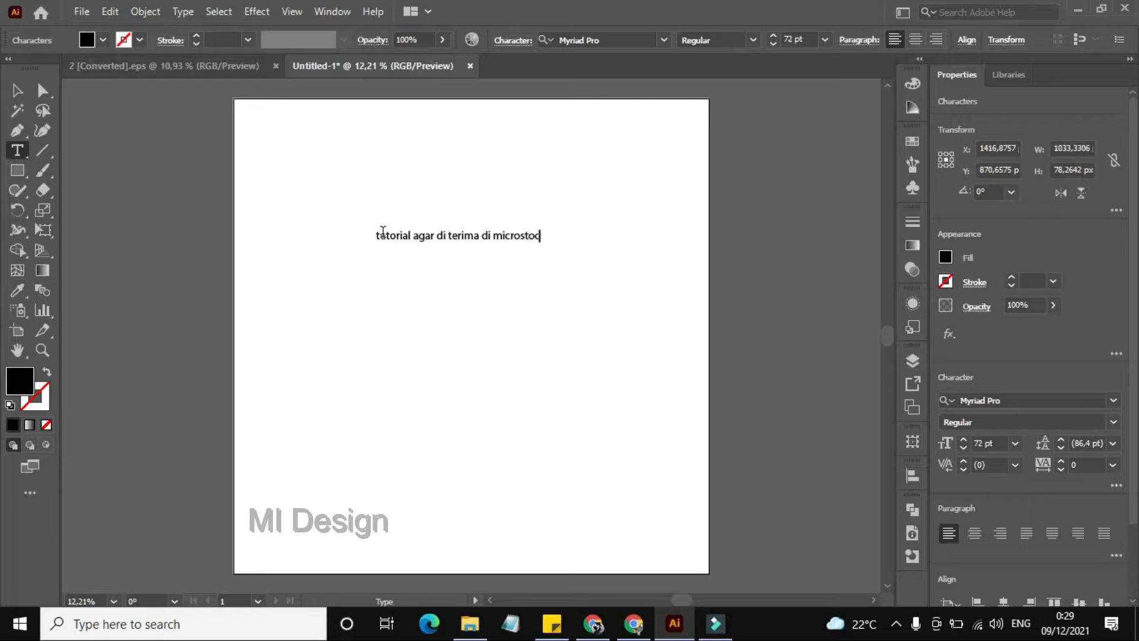
type("k")
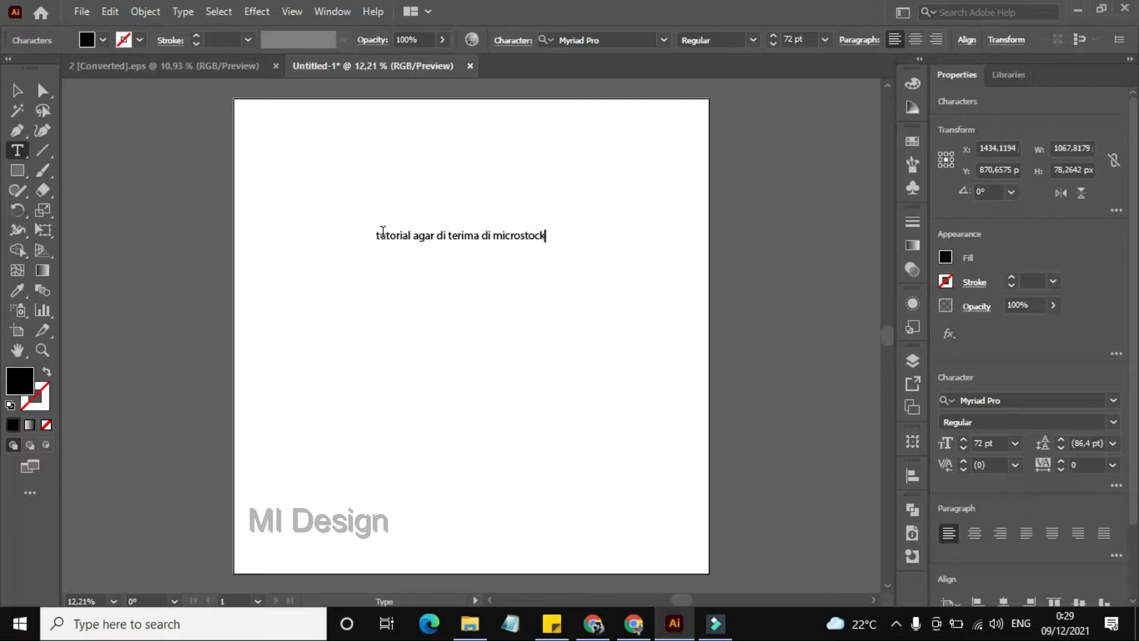
- Enlarge the text line to about 2440 px wide and position it slightly above the artboard's middle
left_click(16, 90)
left_click_drag(545, 243, 691, 411)
left_click_drag(632, 242, 682, 336)
left_click_drag(631, 270, 621, 296)
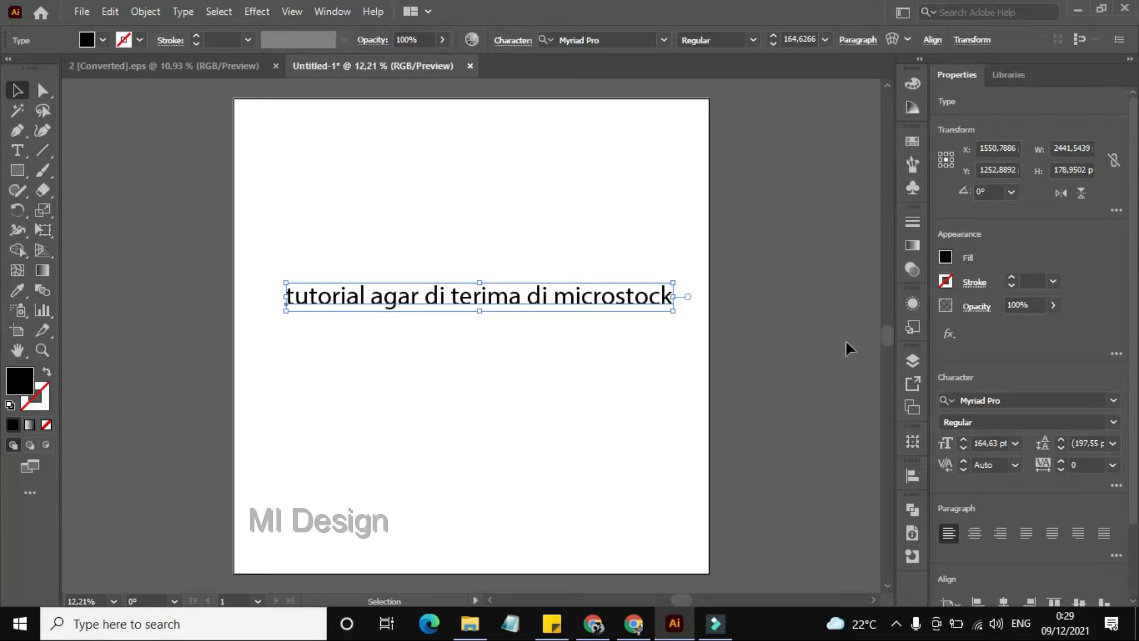
- Change the text line's font to Impact and deselect it
left_click(1115, 401)
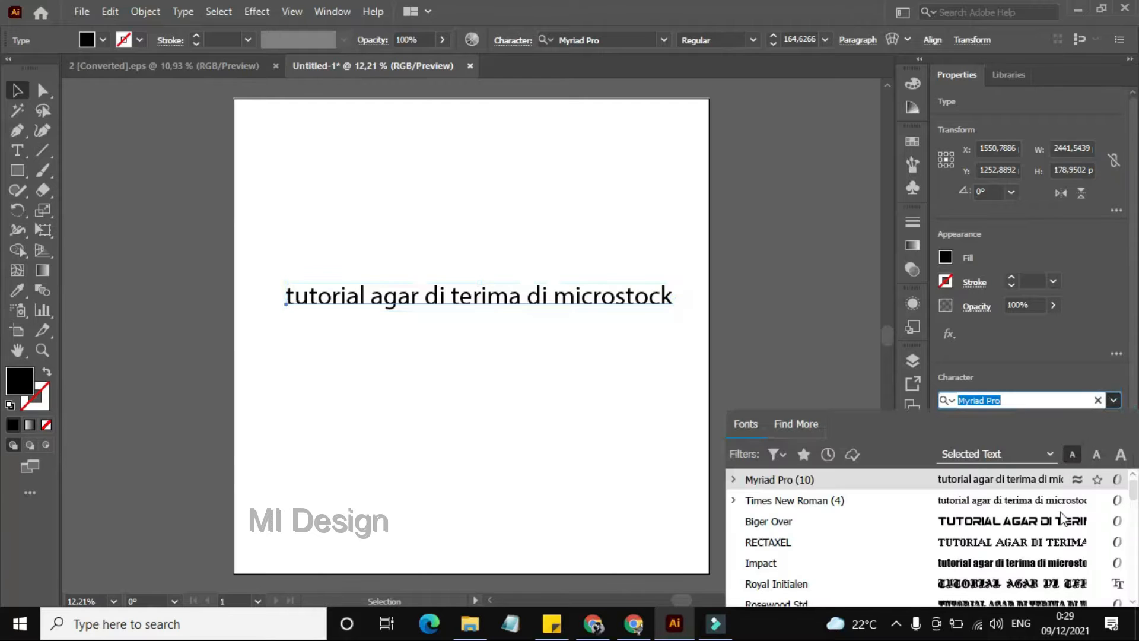
left_click(1020, 566)
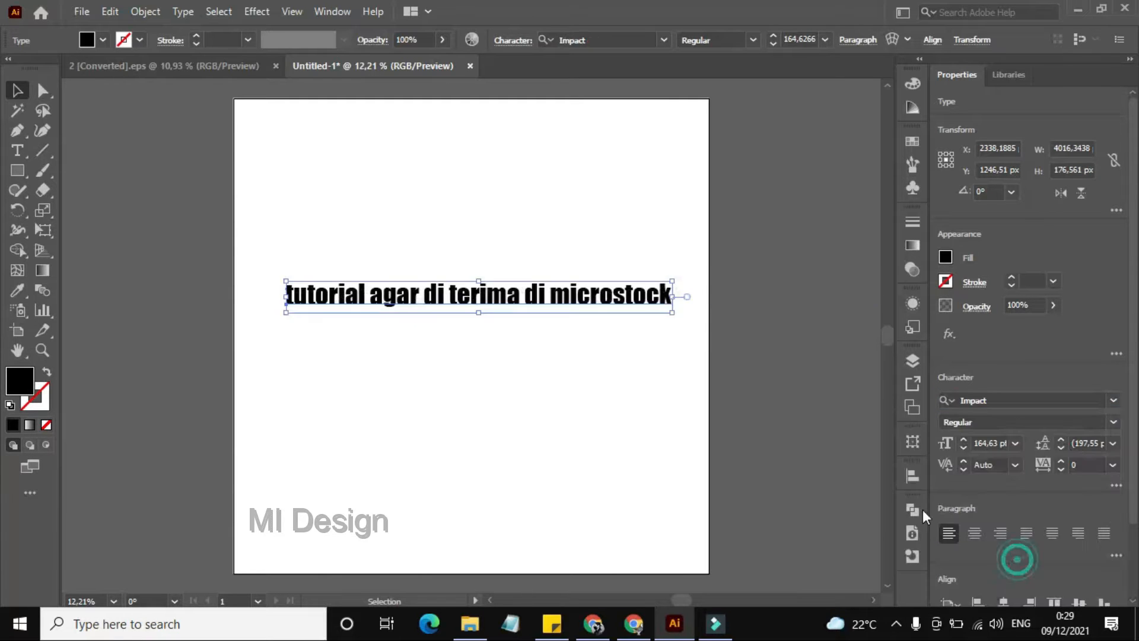
left_click(643, 258)
left_click(630, 303)
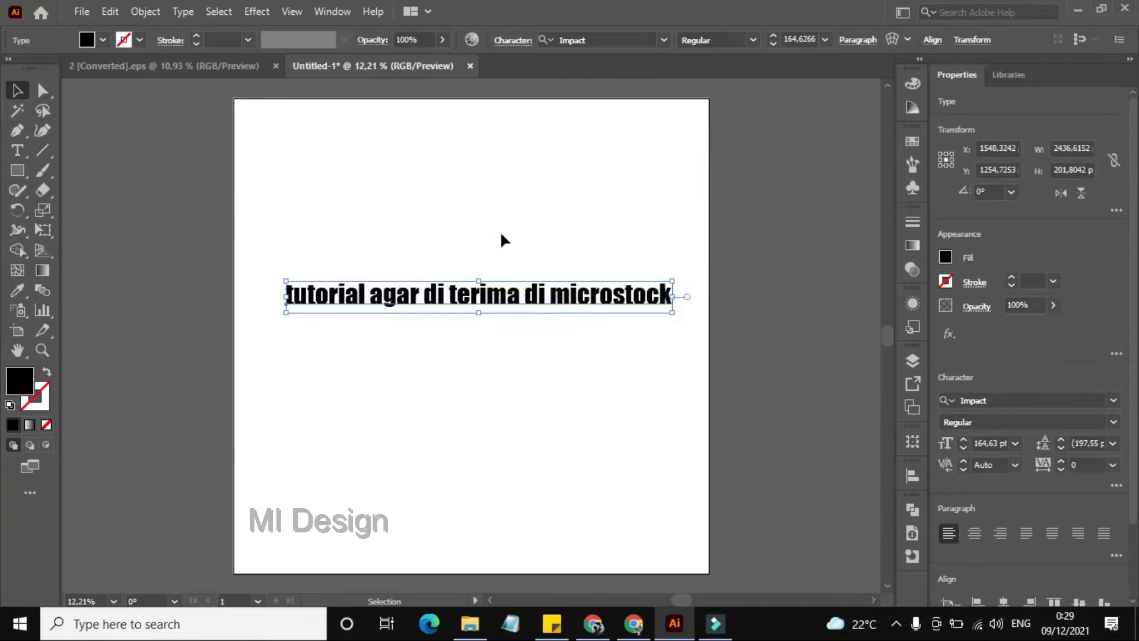
left_click(485, 221)
left_click(436, 297)
left_click(421, 222)
left_click_drag(309, 230, 549, 313)
left_click(483, 260)
left_click(496, 292)
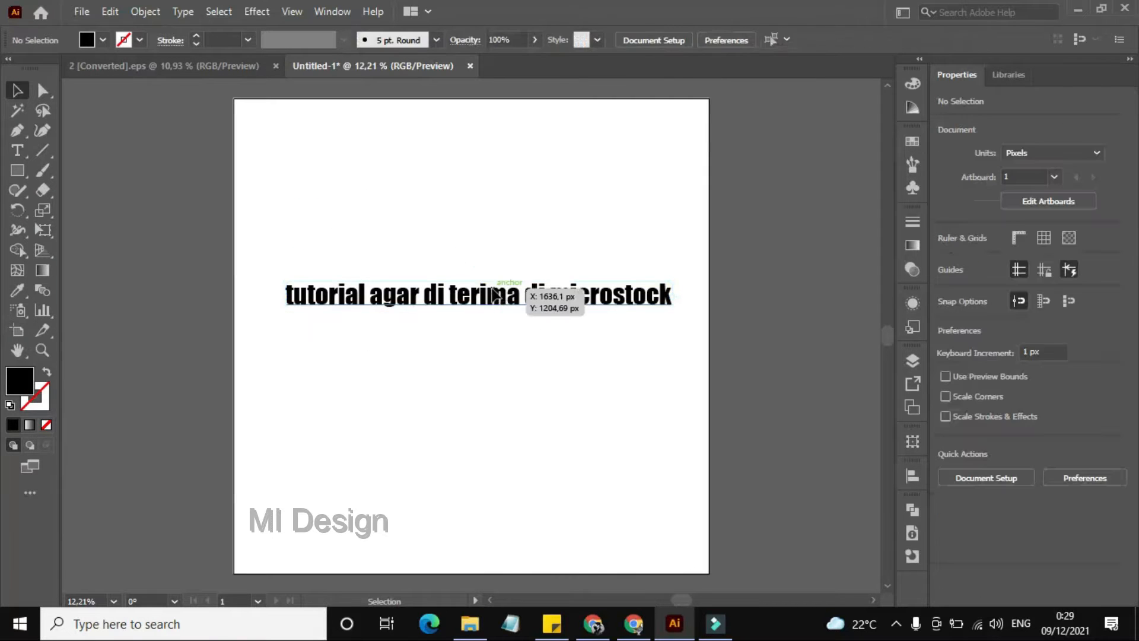
left_click(459, 207)
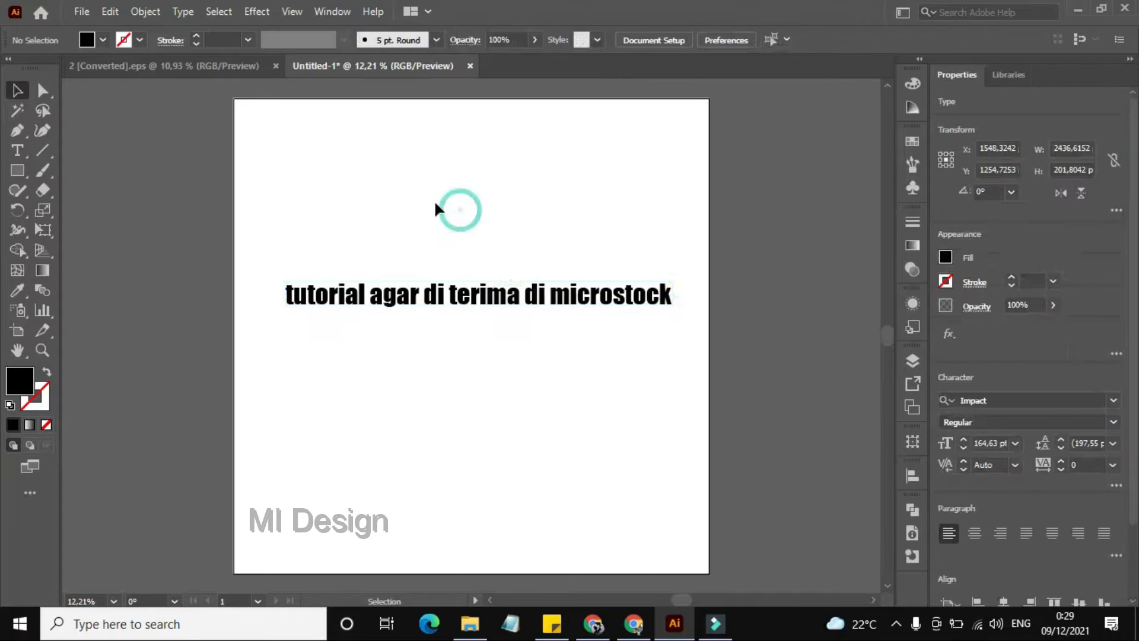
- Draw a wide black ellipse above the text line and move it down to sit just over the text
left_click(28, 172)
left_click(93, 210)
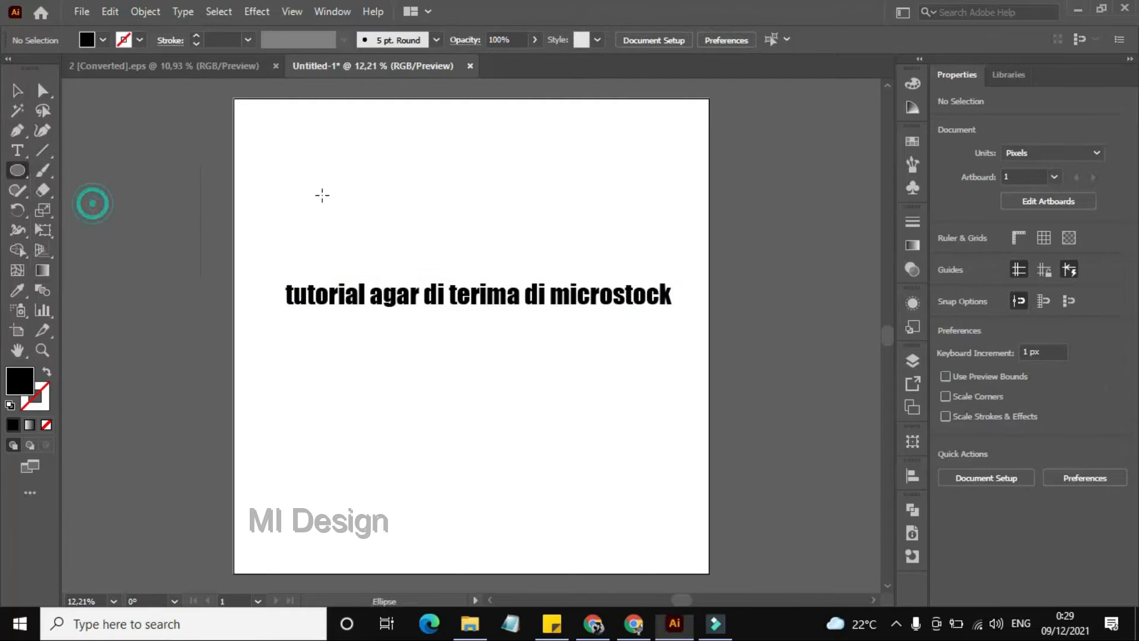
left_click_drag(342, 161, 660, 249)
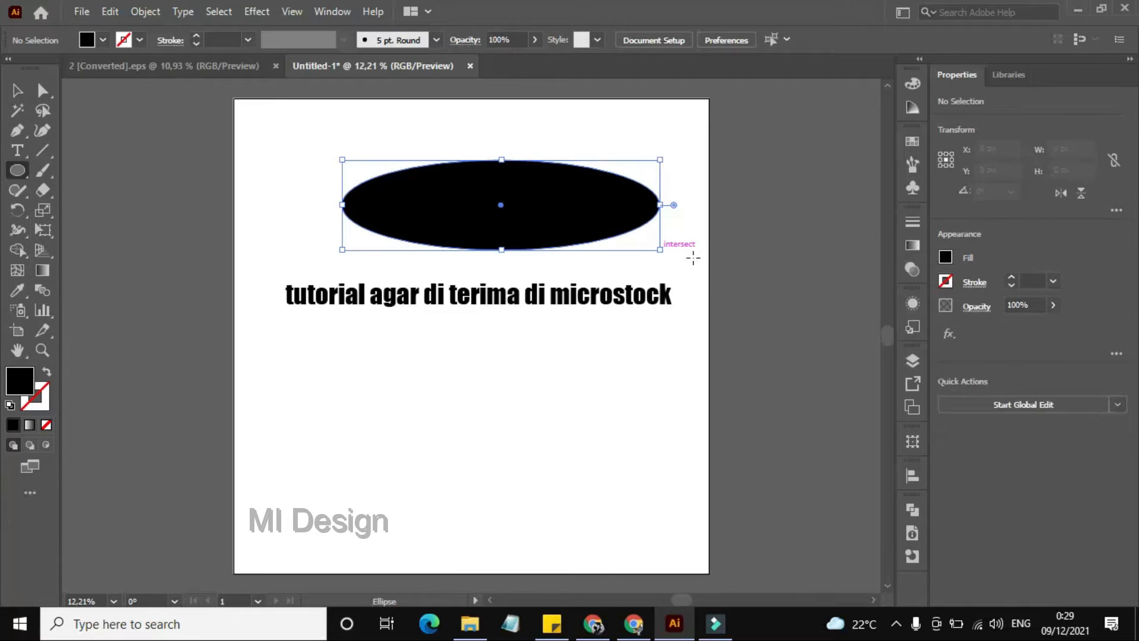
left_click(17, 92)
left_click_drag(483, 216, 466, 240)
left_click(556, 169)
left_click_drag(247, 146, 690, 377)
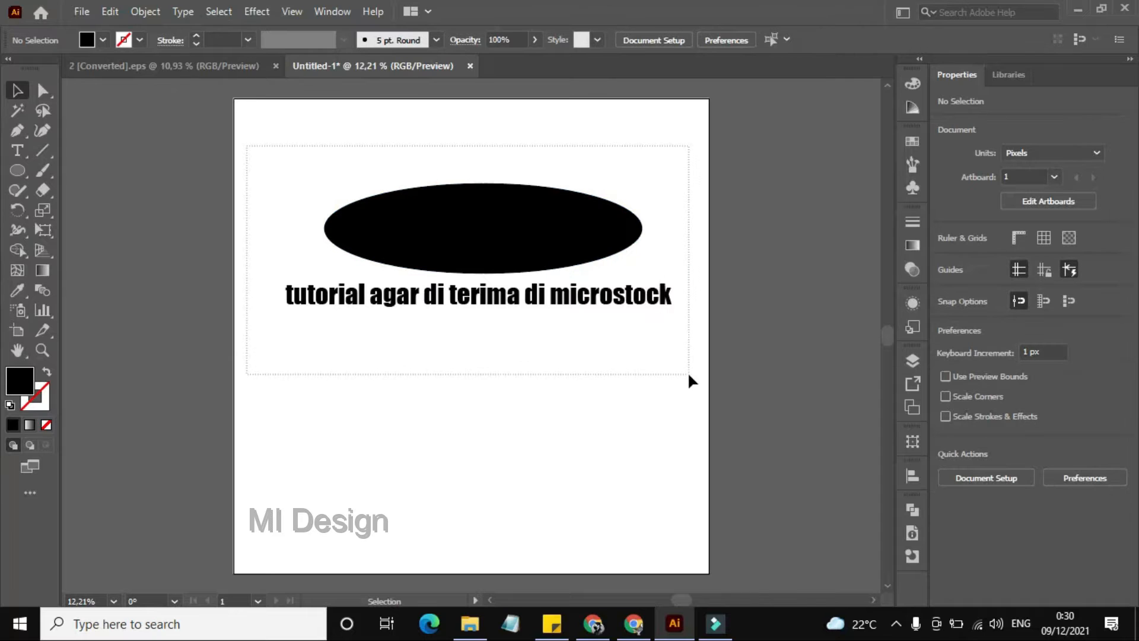
left_click_drag(689, 372, 688, 371)
left_click(680, 344)
left_click(659, 306)
left_click_drag(281, 142, 669, 399)
left_click(623, 416)
left_click(564, 249)
left_click(572, 368)
- Select the ellipse and the text line together and expand them with the Object and Fill options
left_click_drag(329, 151, 612, 392)
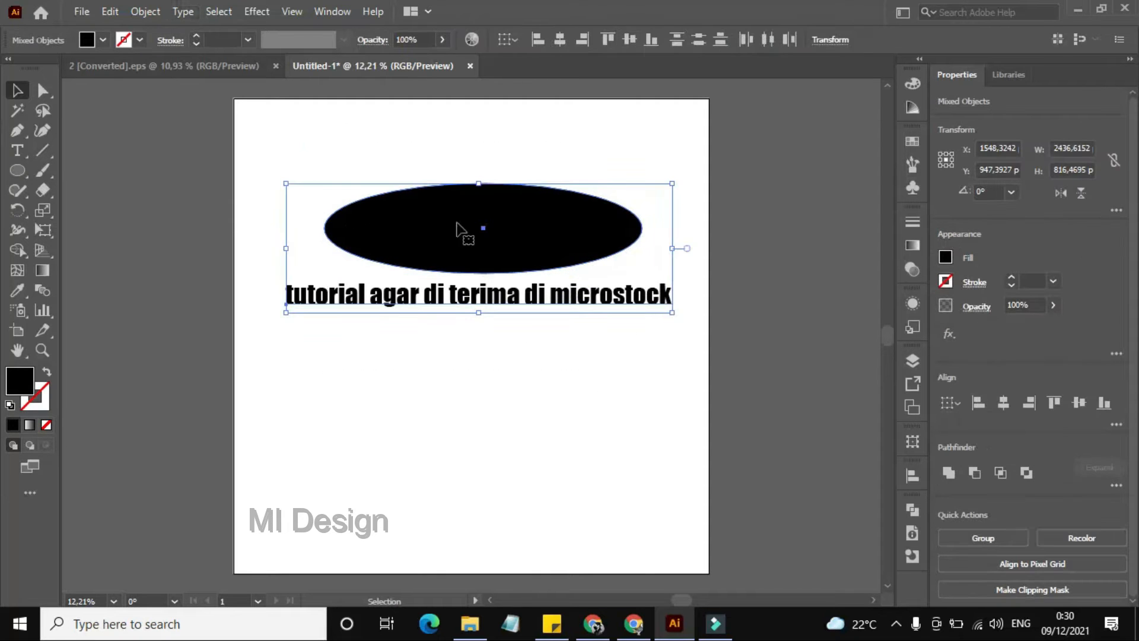
left_click(144, 11)
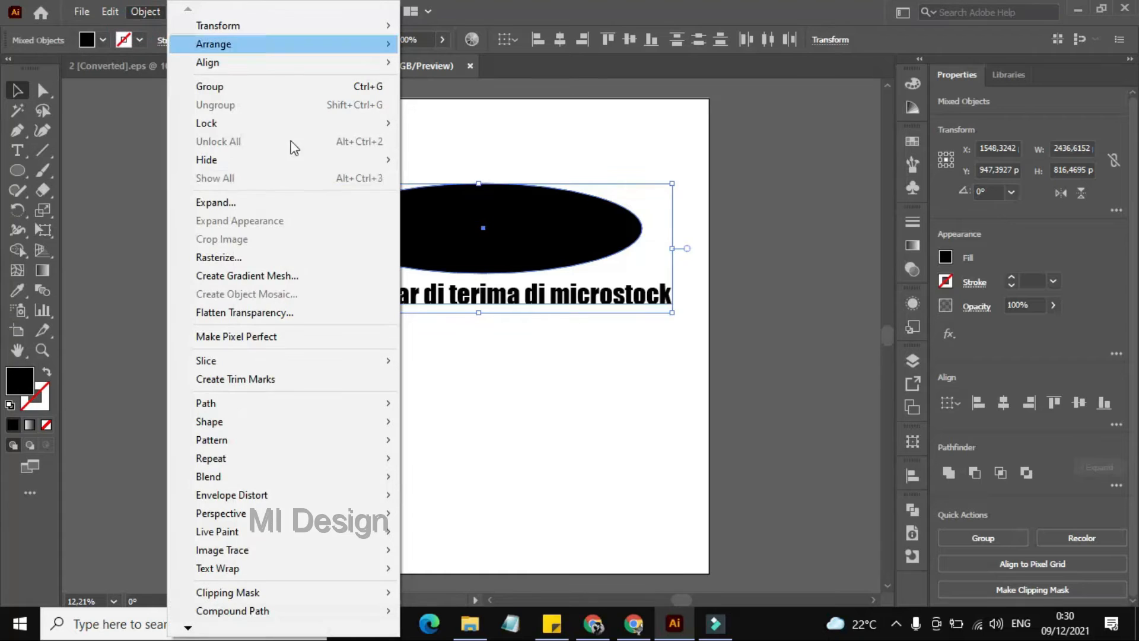
left_click(312, 204)
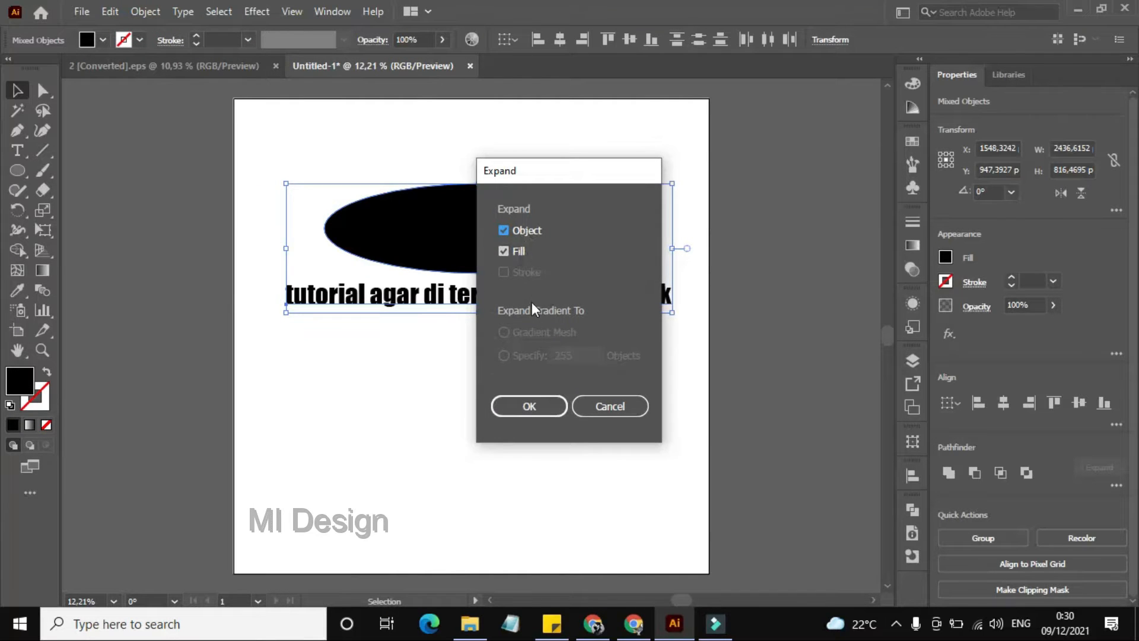
left_click(529, 406)
left_click(532, 405)
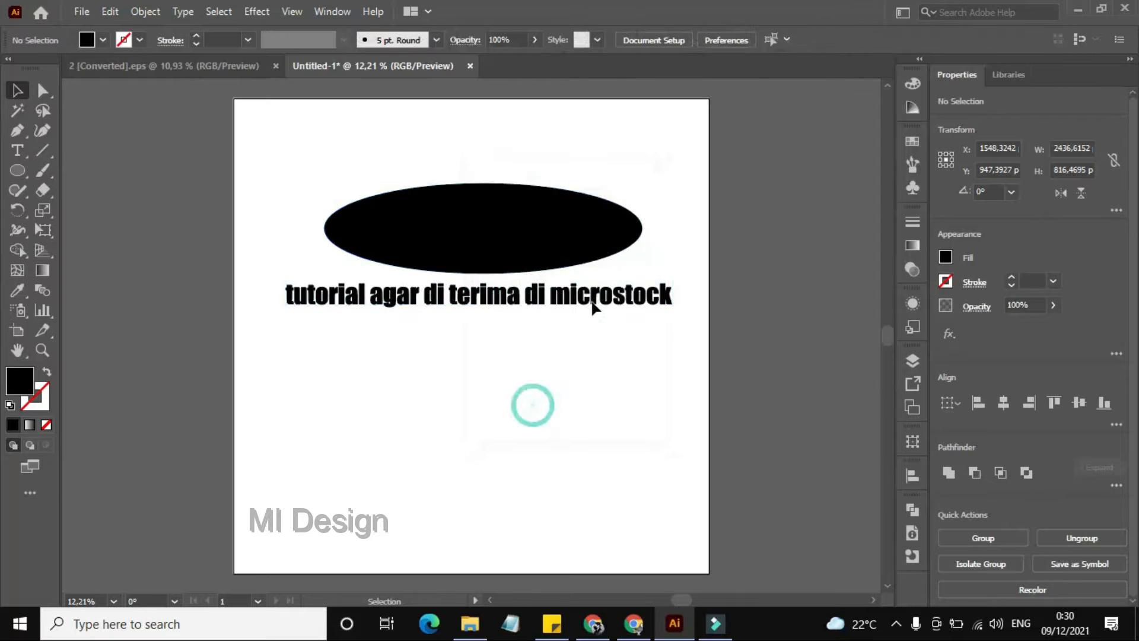
- Move the expanded text further below the ellipse and ungroup it into separate letter shapes
left_click(596, 298)
left_click_drag(606, 295, 617, 334)
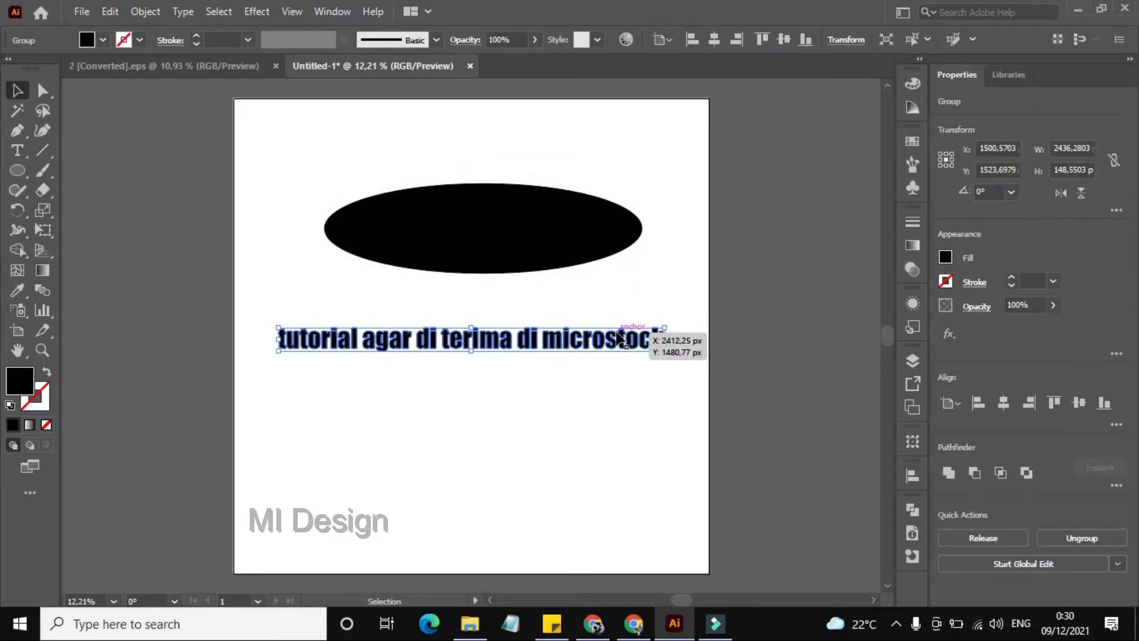
right_click(618, 333)
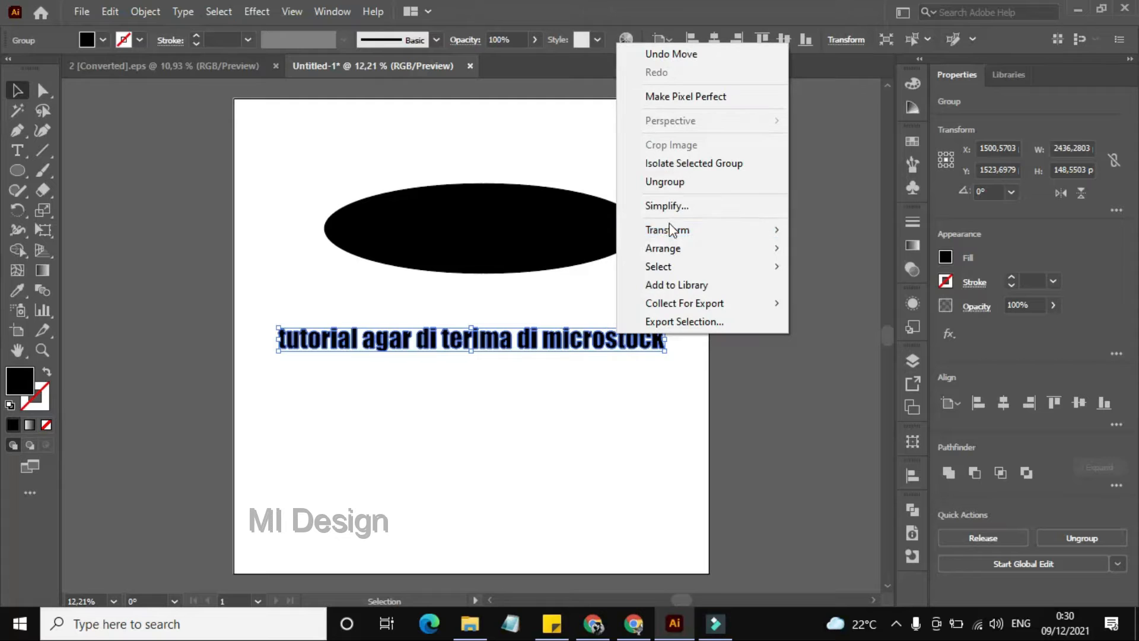
left_click(669, 182)
left_click(668, 264)
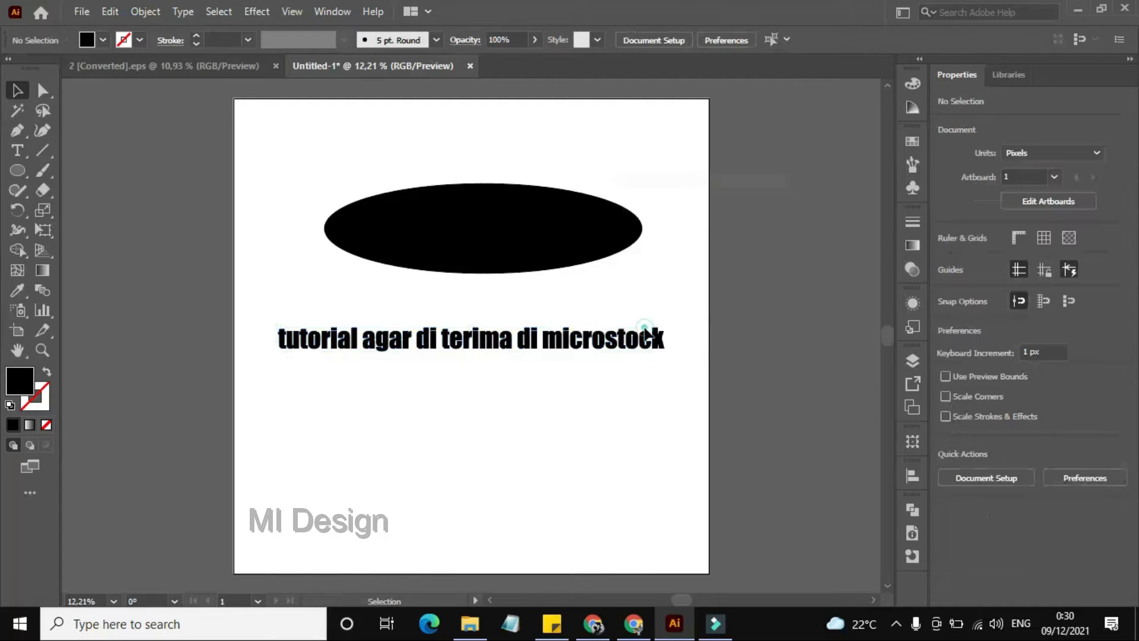
- Move the individual letters of "di microstock" out of line to scatter them, and clear the selection
left_click_drag(661, 343, 568, 310)
left_click_drag(551, 339, 526, 355)
left_click(552, 394)
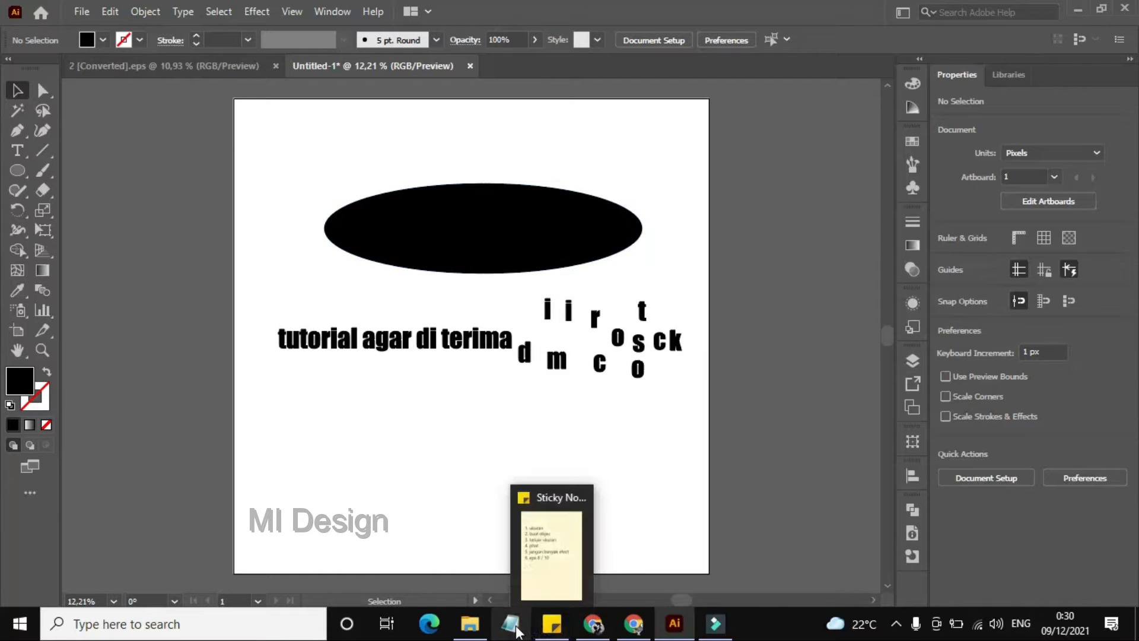
- Review the preparation checklist in Sticky Notes and return to the artwork in Illustrator
left_click(558, 627)
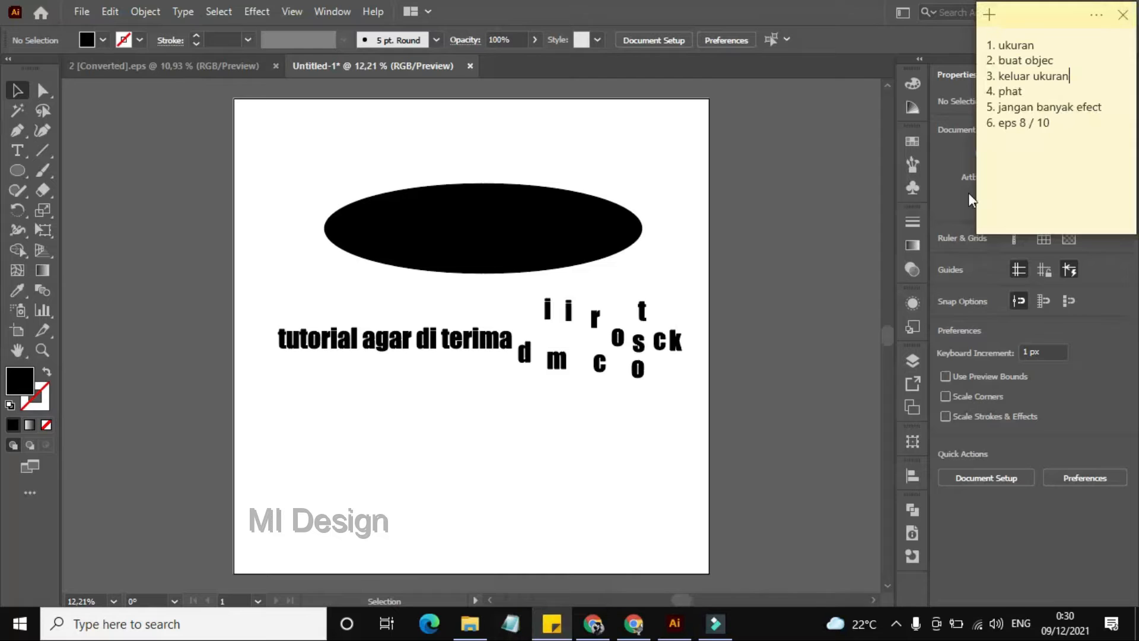
left_click(626, 423)
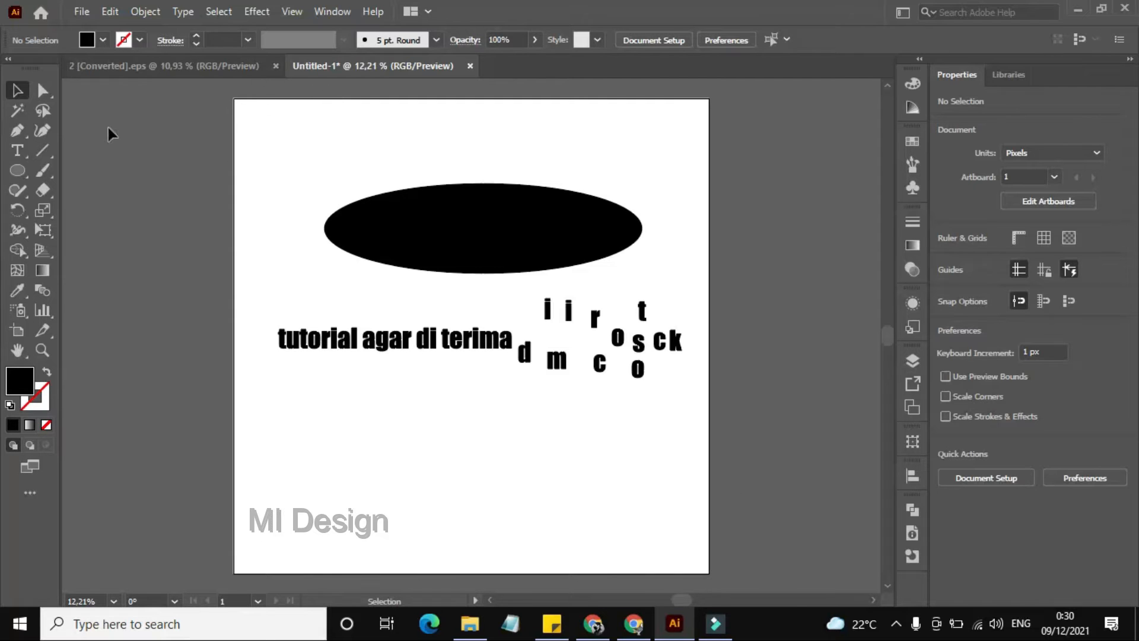
- Draw a black rectangle about 3048 × 2960 px over the artboard, running slightly past its right edge
right_click(27, 170)
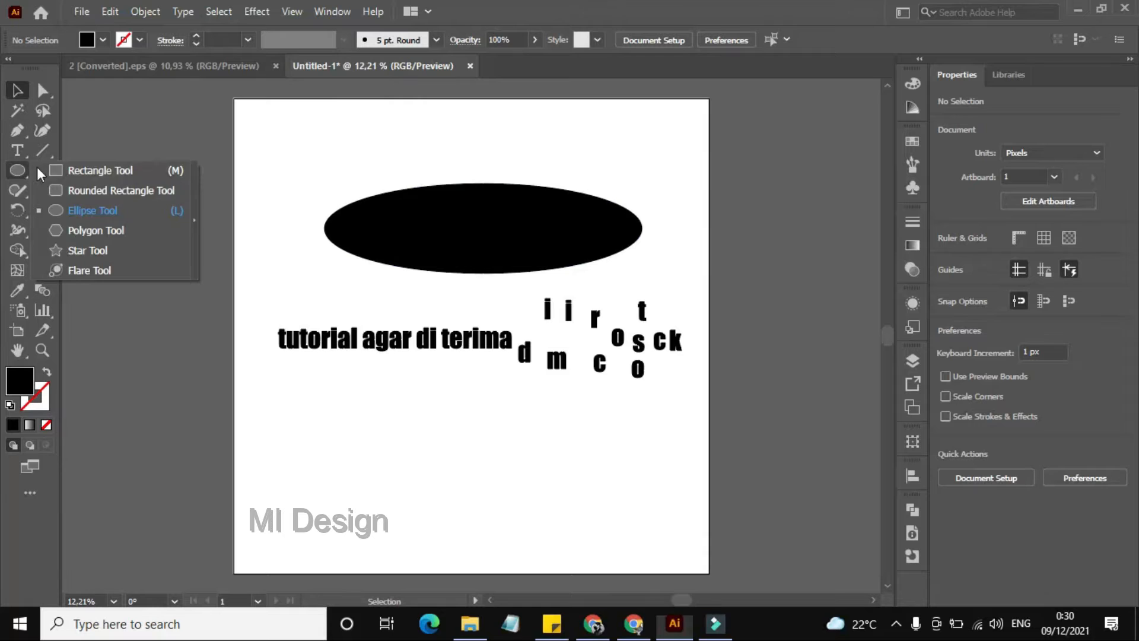
left_click(89, 168)
left_click_drag(235, 96, 716, 566)
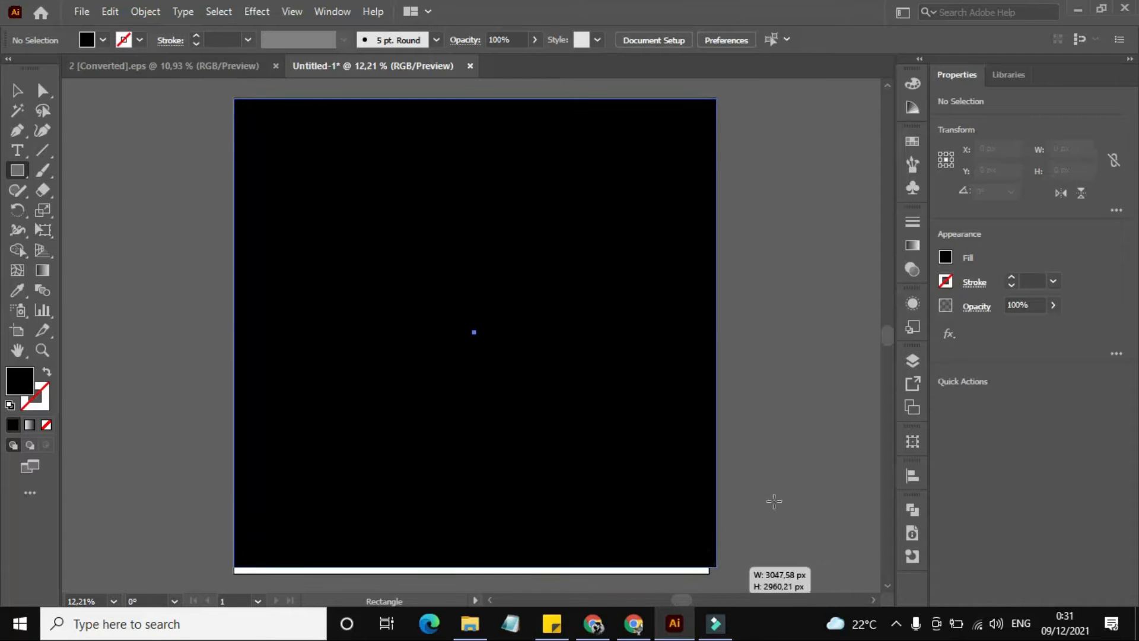
left_click(716, 331)
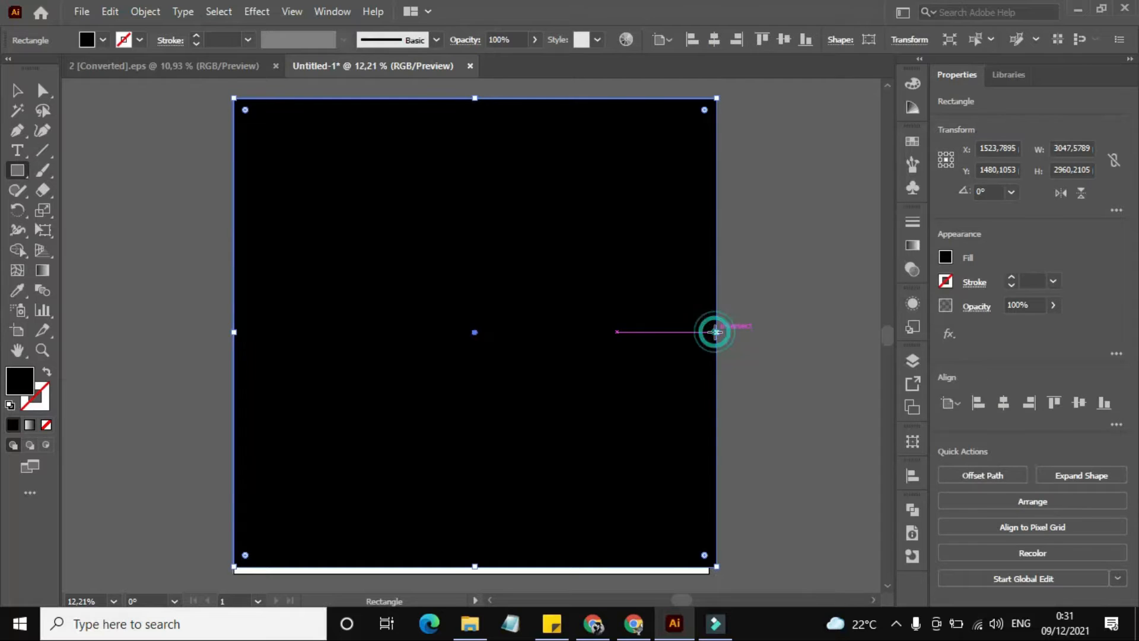
left_click(640, 344)
left_click(16, 91)
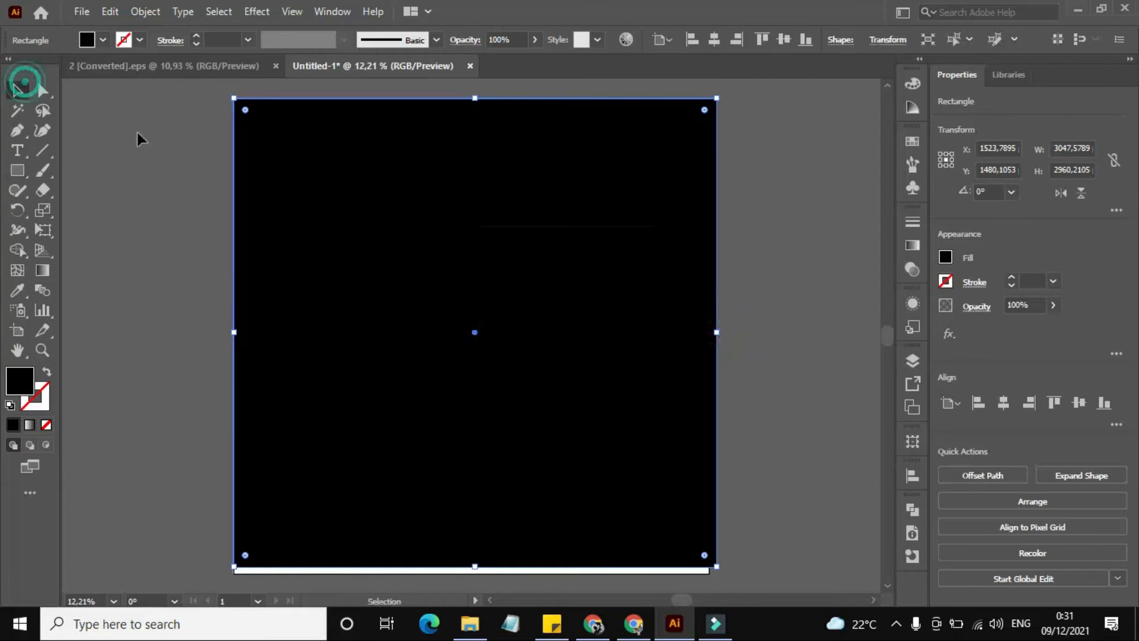
left_click_drag(718, 332, 717, 333)
- Fill the oversized rectangle with magenta and send it to the back, behind the ellipse and text
right_click(631, 344)
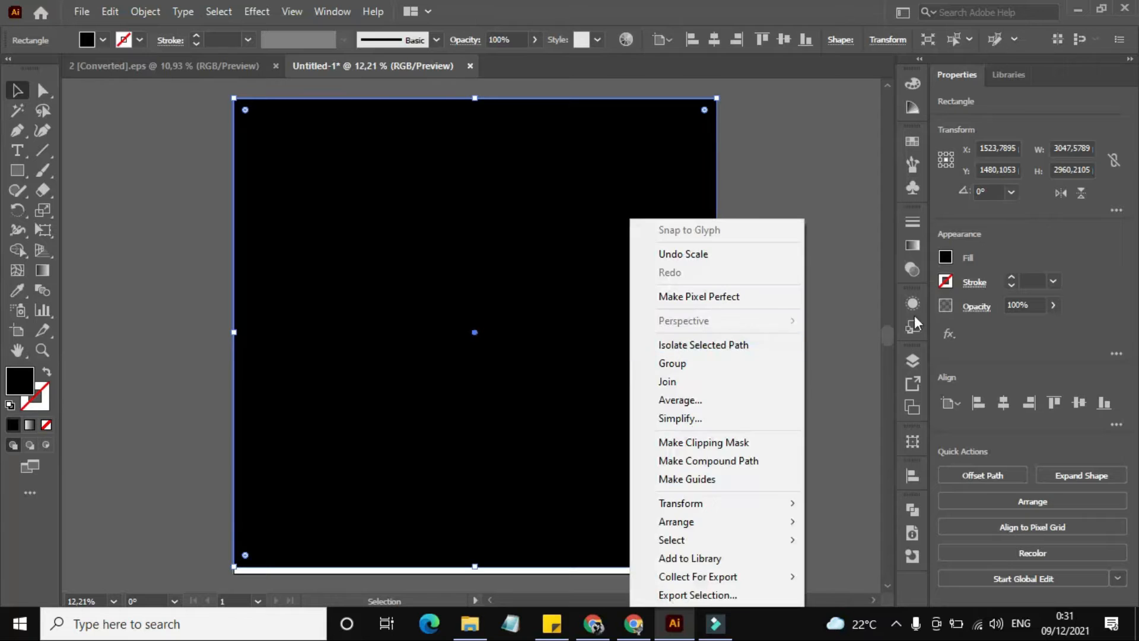
left_click(946, 259)
left_click(946, 256)
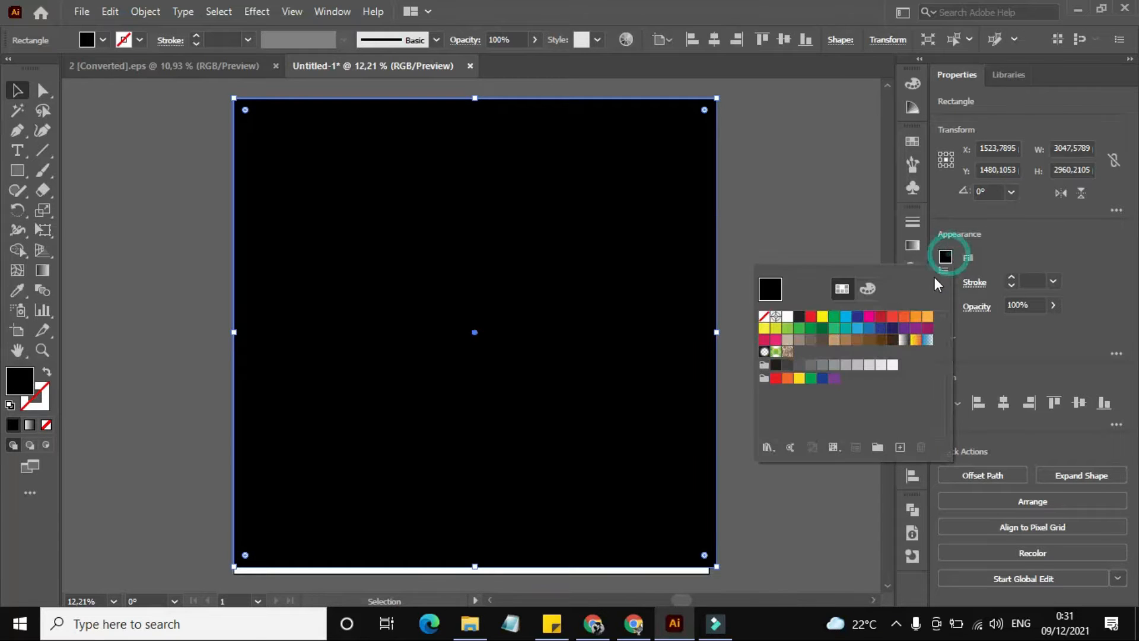
left_click(872, 321)
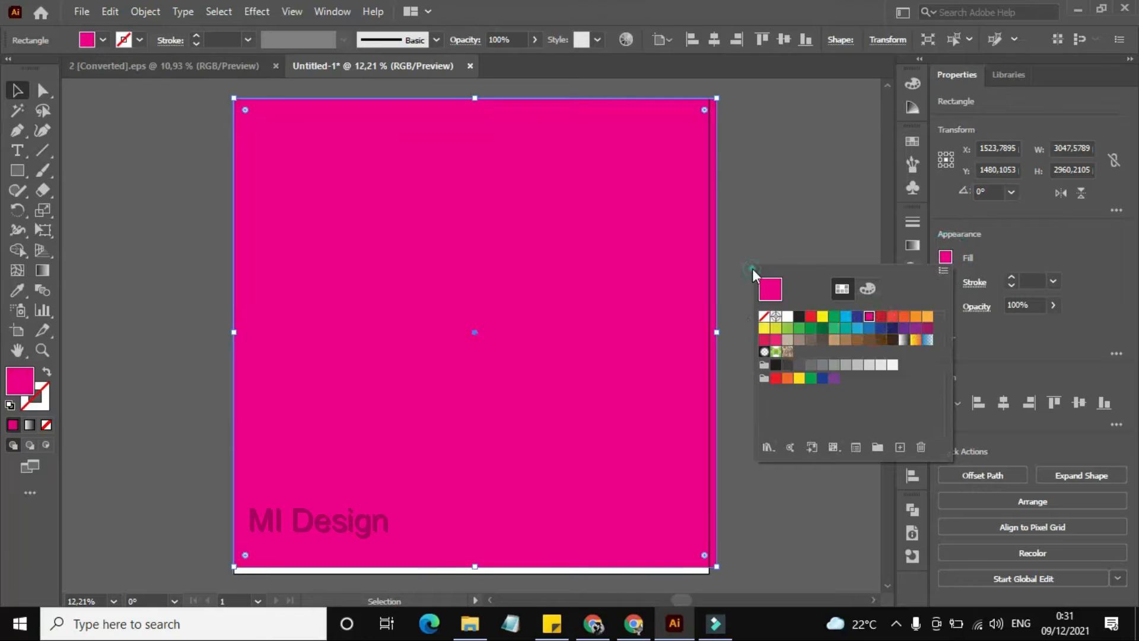
right_click(620, 308)
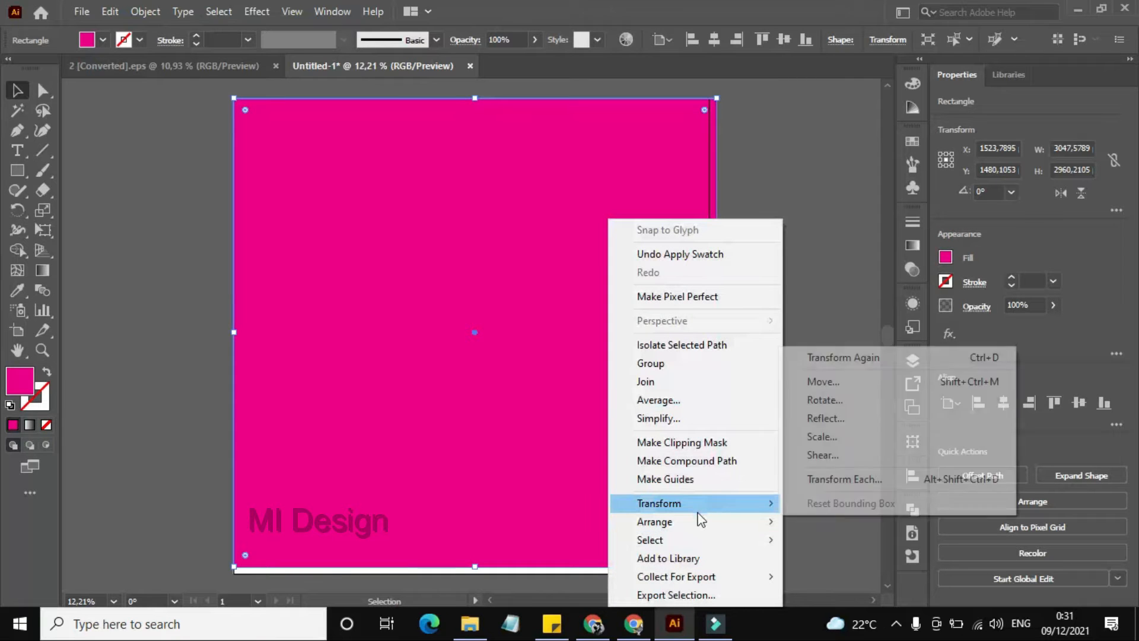
mouse_move(700, 521)
left_click(884, 578)
left_click(796, 465)
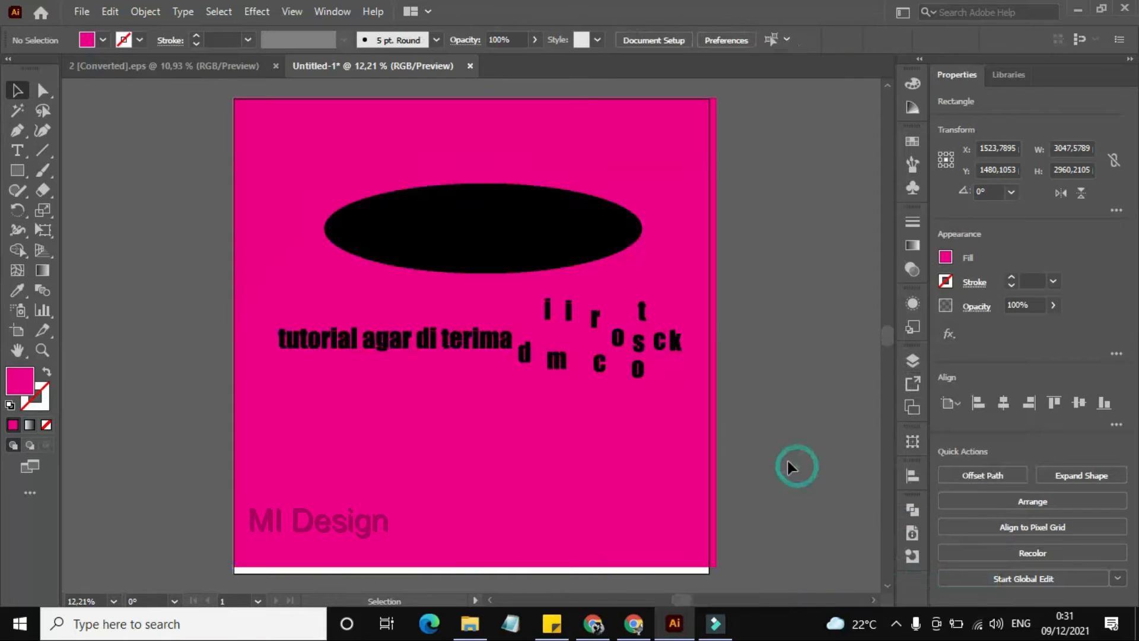
- Narrow the magenta rectangle to about 3014 px so its side edge barely overhangs the artboard
left_click(716, 319)
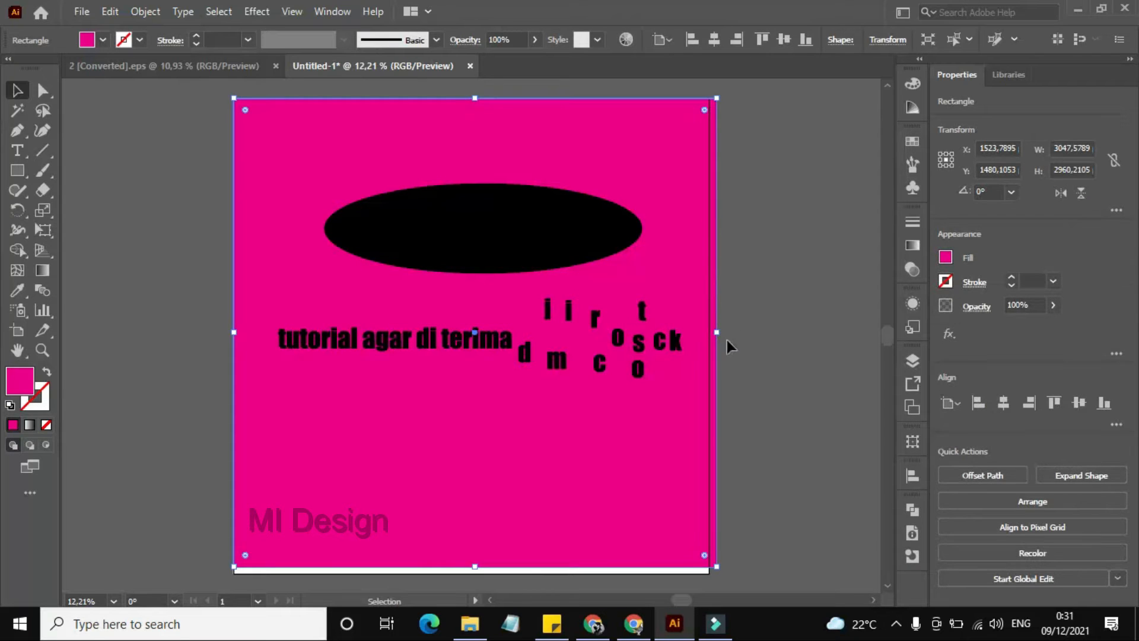
left_click_drag(719, 334, 714, 335)
left_click_drag(696, 454, 661, 437)
key("ctrl+equal")
left_click_drag(727, 286, 729, 289)
left_click(751, 299)
scroll(751, 299, "down", 2, "alt")
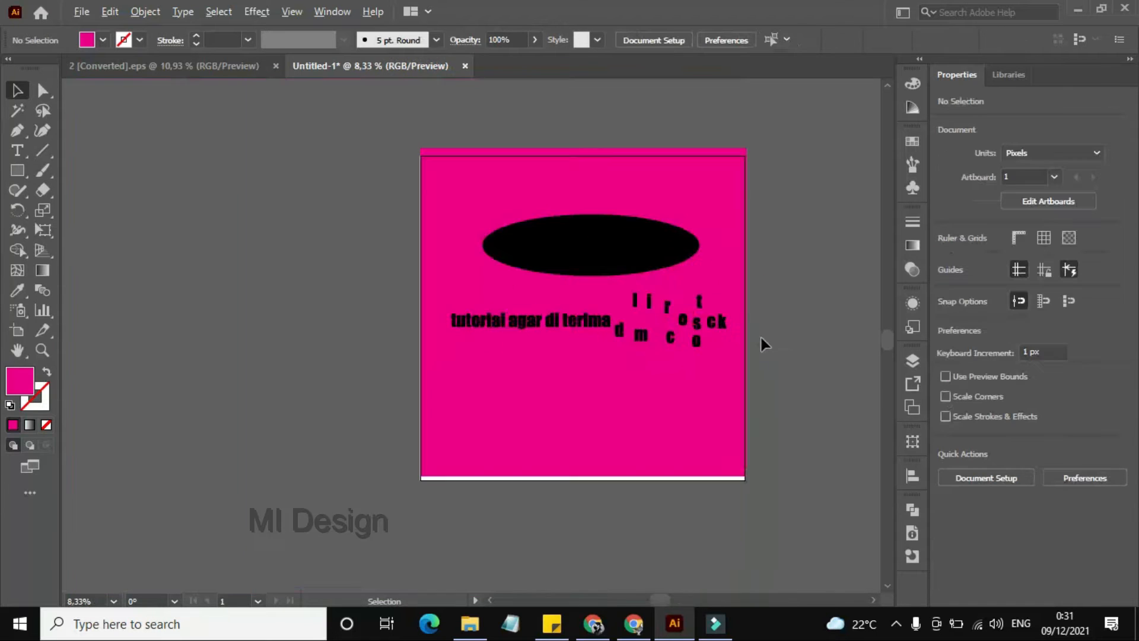
- Center the overhanging magenta rectangle vertically on the artboard and clear the selection
left_click(703, 200)
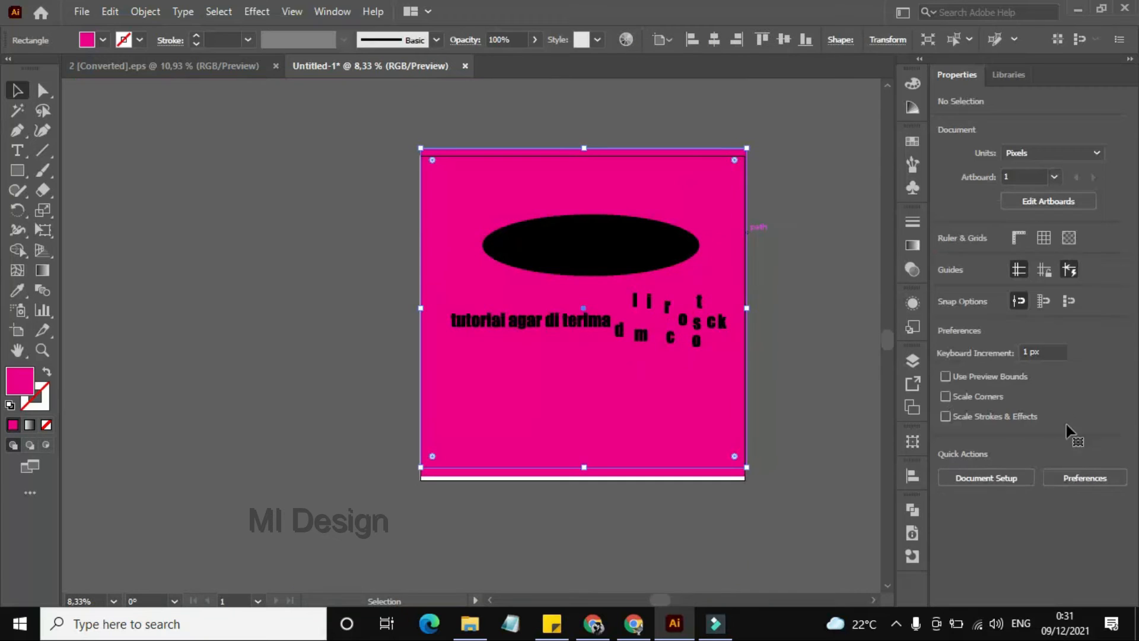
left_click(1081, 404)
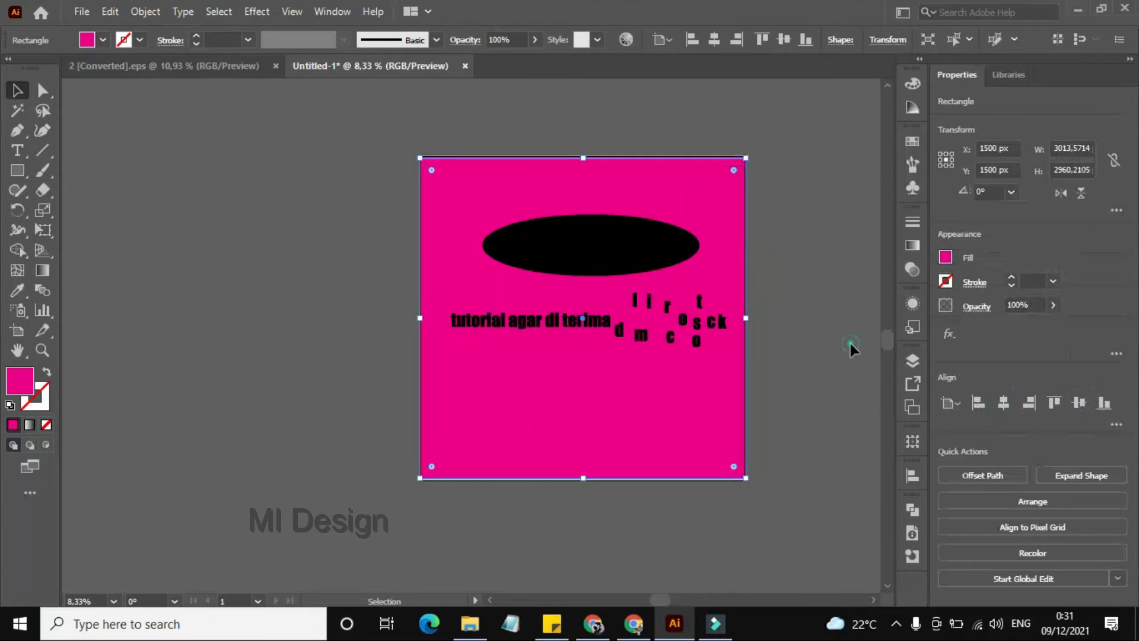
left_click(830, 352)
- Examine closely how far the magenta rectangle's right edge extends past the artboard border
scroll(783, 363, "up", 2)
scroll(851, 298, "up", 4)
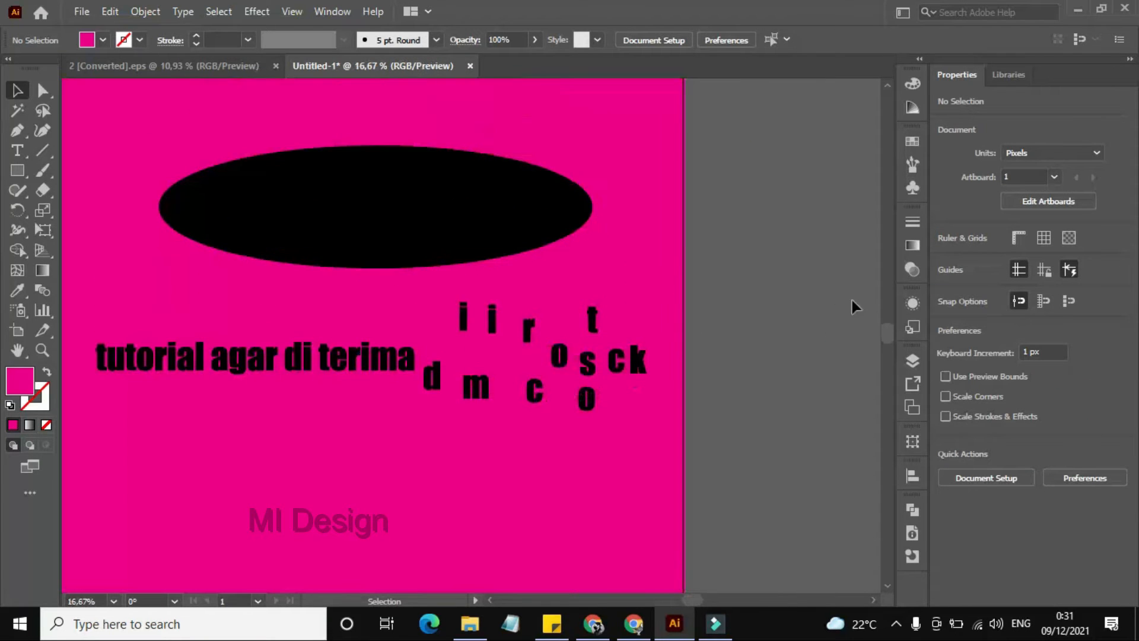
scroll(679, 245, "up", 5)
scroll(729, 260, "up", 10)
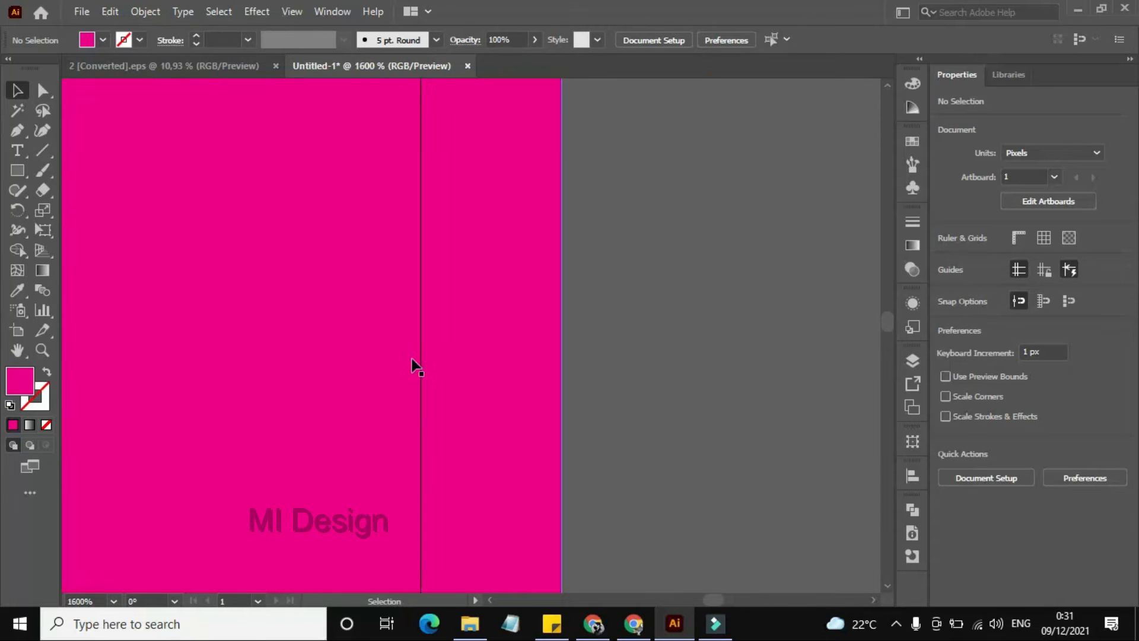
scroll(478, 354, "down", 2)
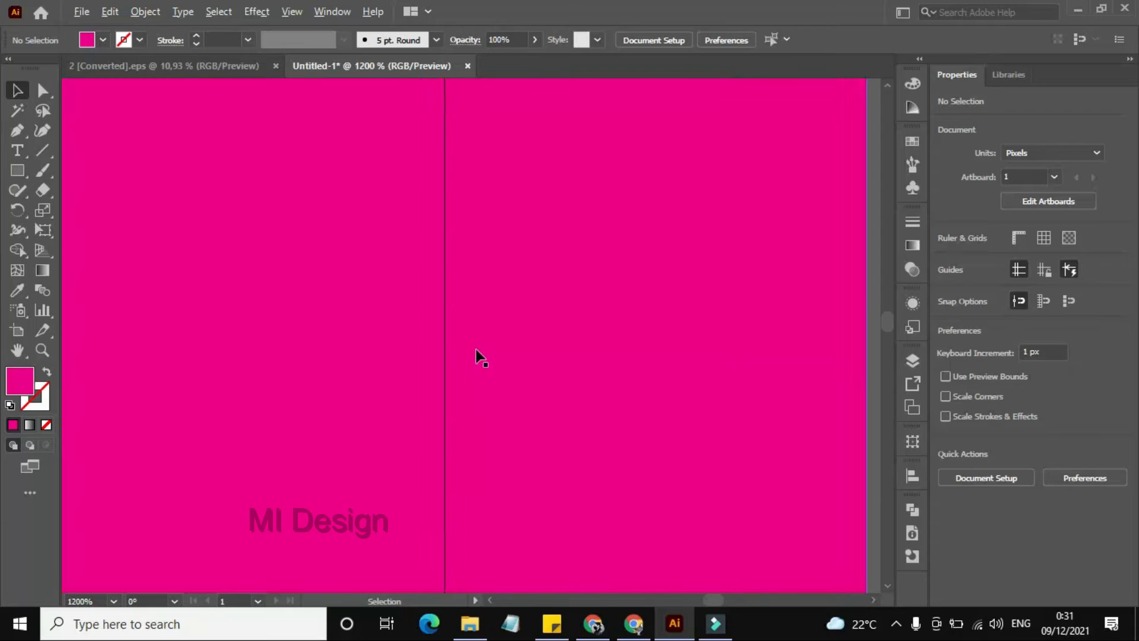
scroll(477, 353, "right", 5)
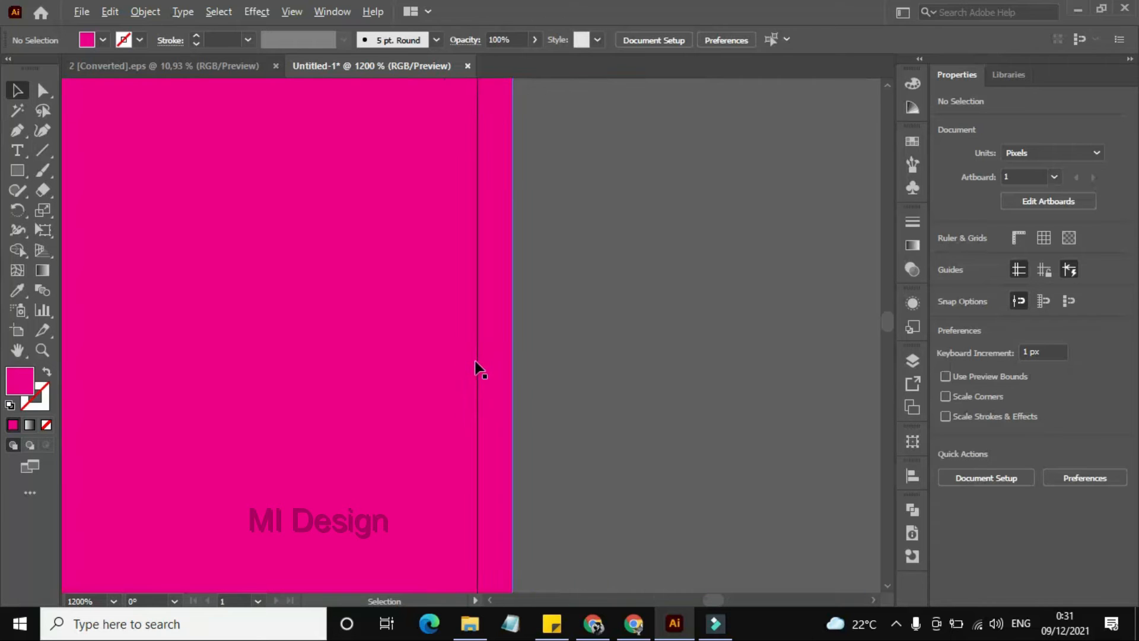
scroll(475, 376, "down", 12)
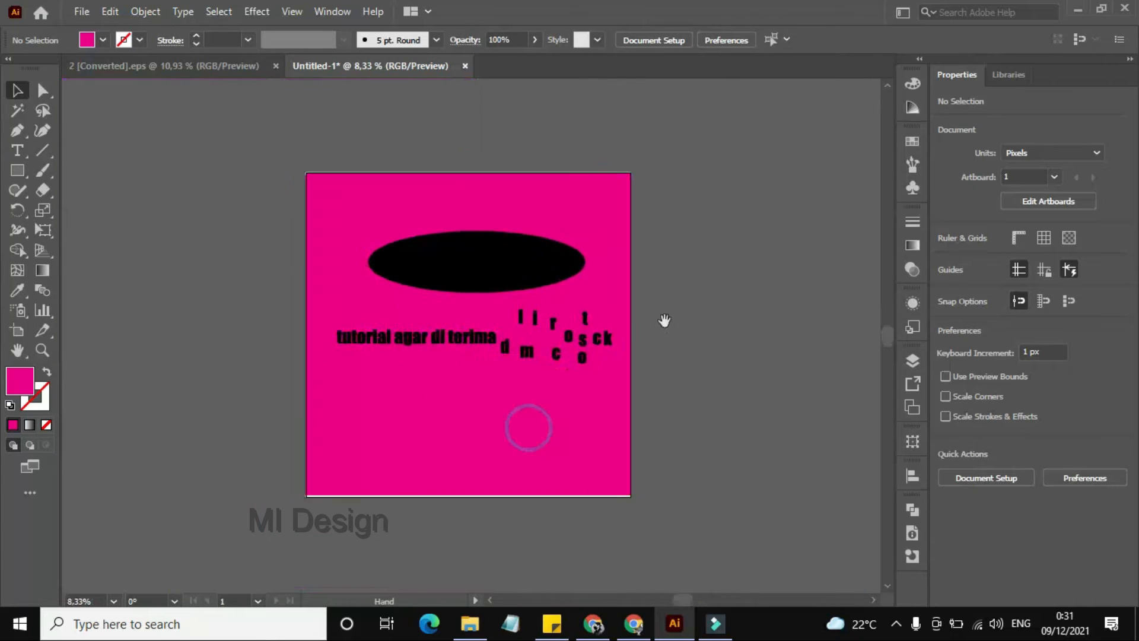
scroll(596, 457, "up", 2)
scroll(666, 440, "up", 3)
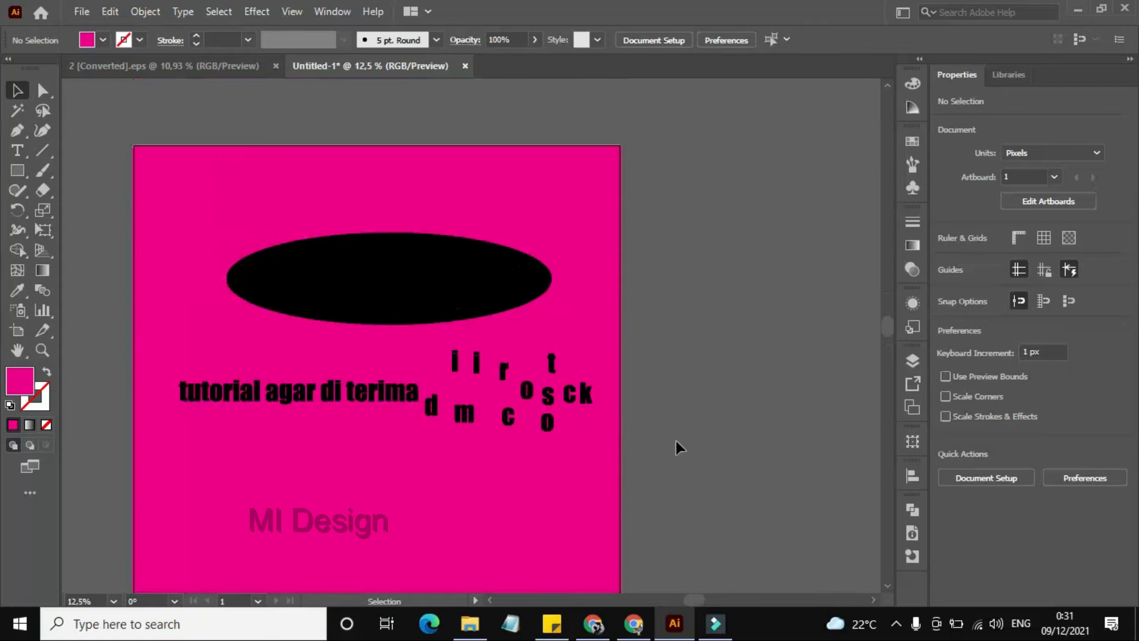
scroll(595, 272, "down", 2)
- Delete both overlapping magenta background rectangles from the artboard
left_click(611, 244)
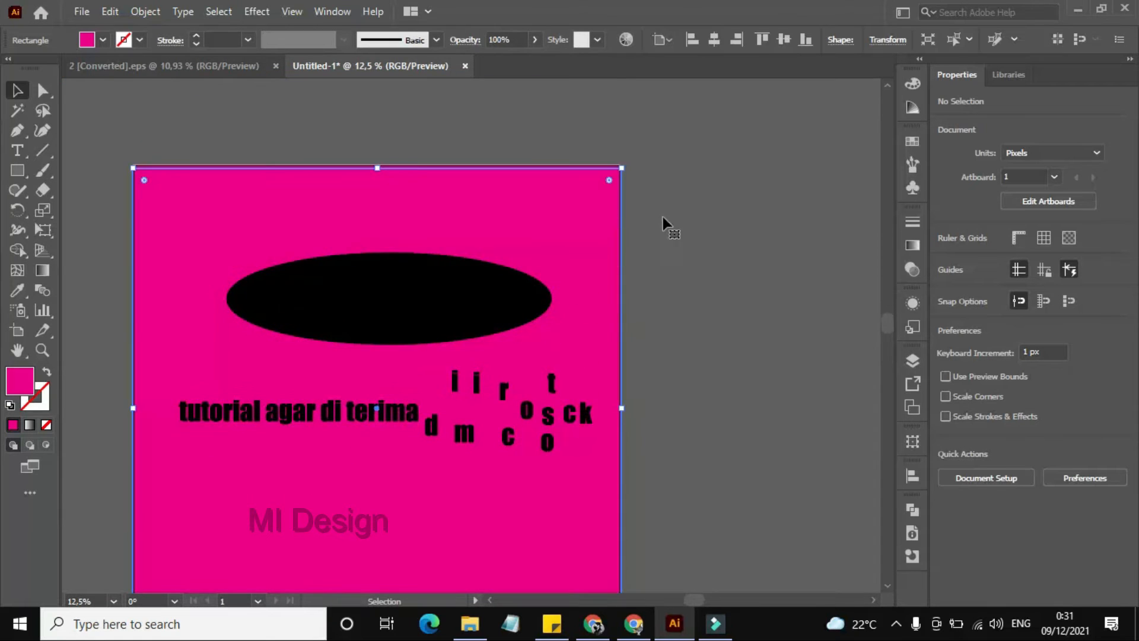
scroll(482, 181, "down", 2)
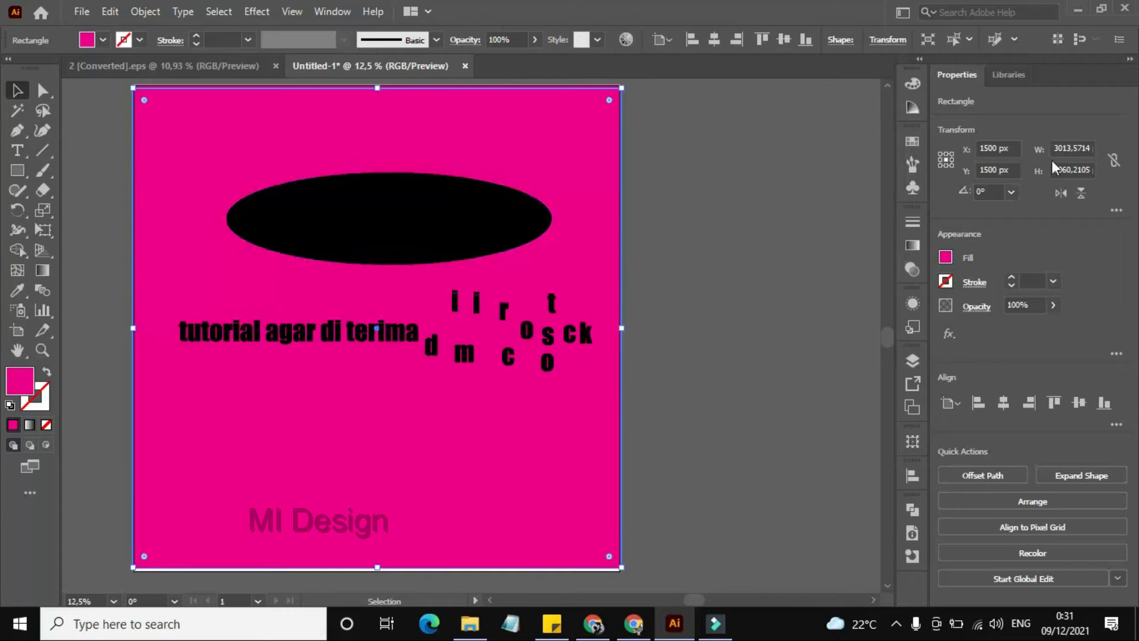
key("Delete")
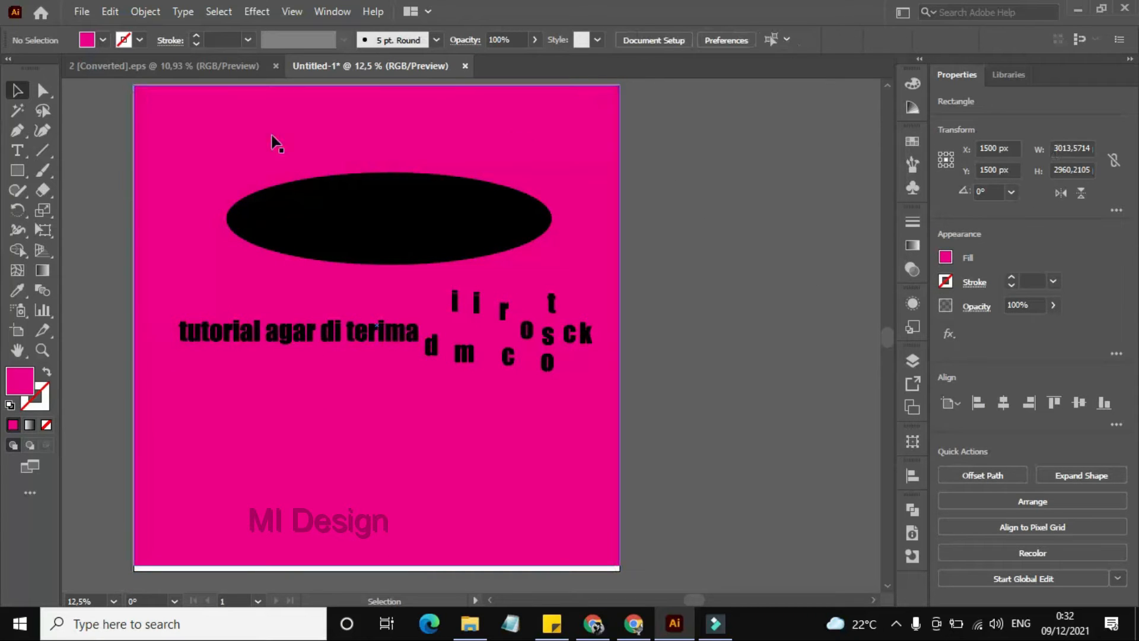
left_click(244, 118)
key("Delete")
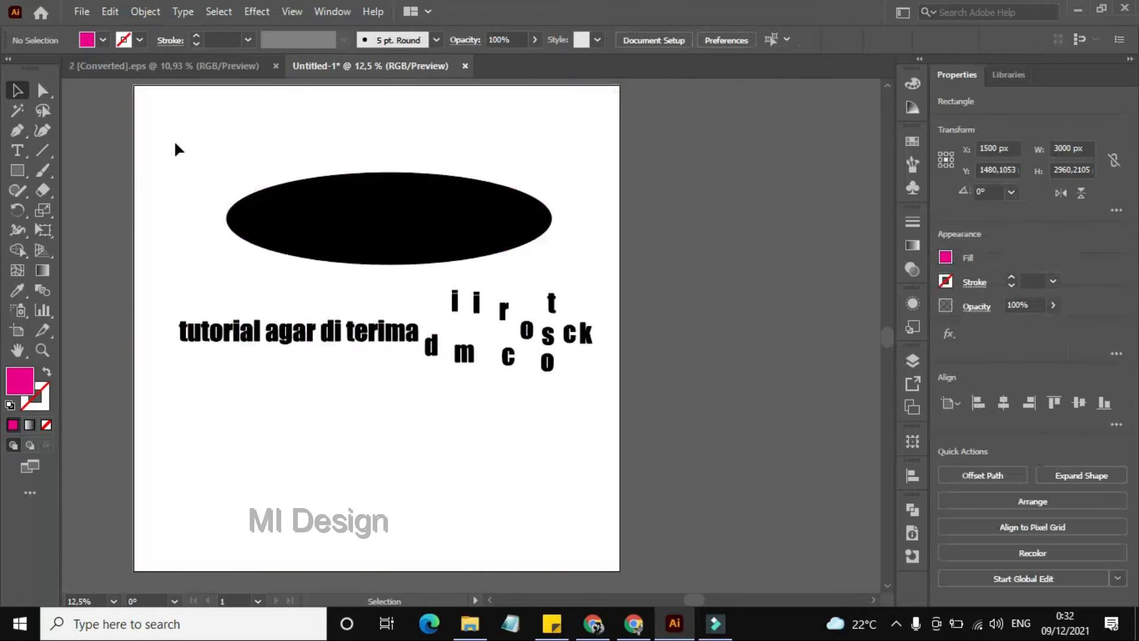
- Draw a 3000 × 3000 px magenta rectangle exactly over the artboard and delete it
left_click(17, 170)
left_click_drag(130, 86, 621, 502)
scroll(470, 375, "up", 2)
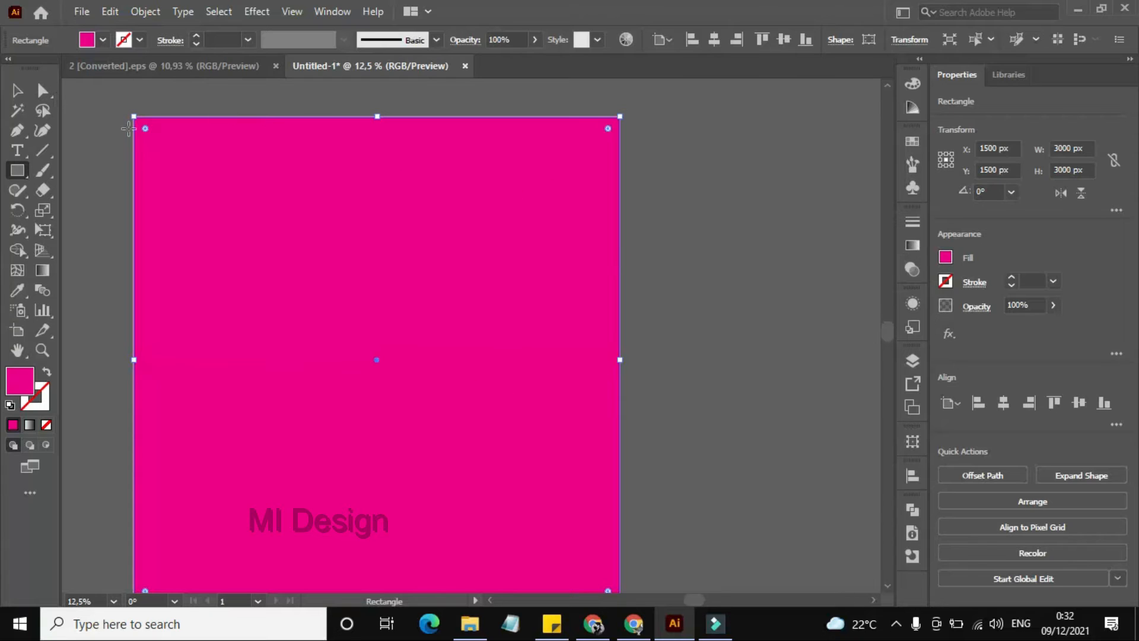
left_click(1045, 134)
left_click(23, 90)
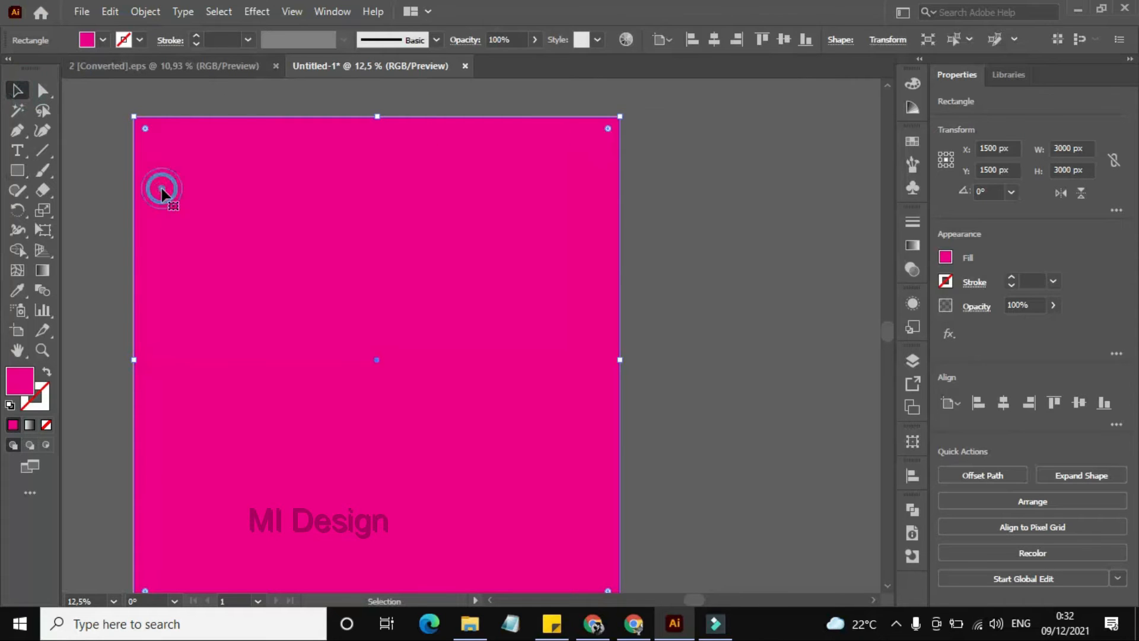
key("Delete")
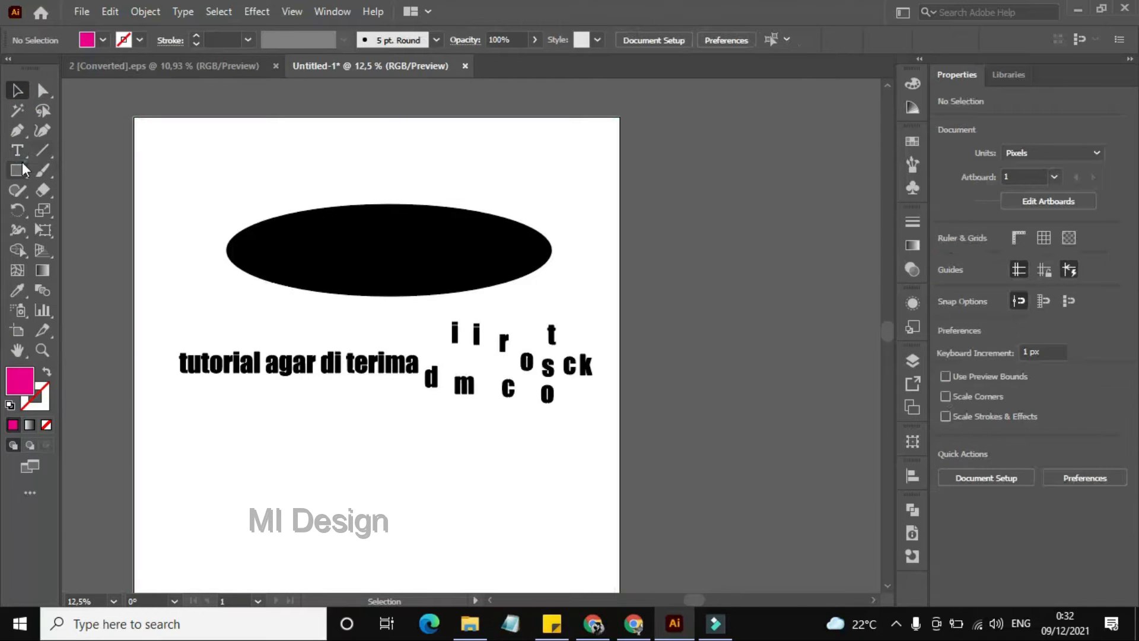
left_click(18, 169)
left_click(131, 118)
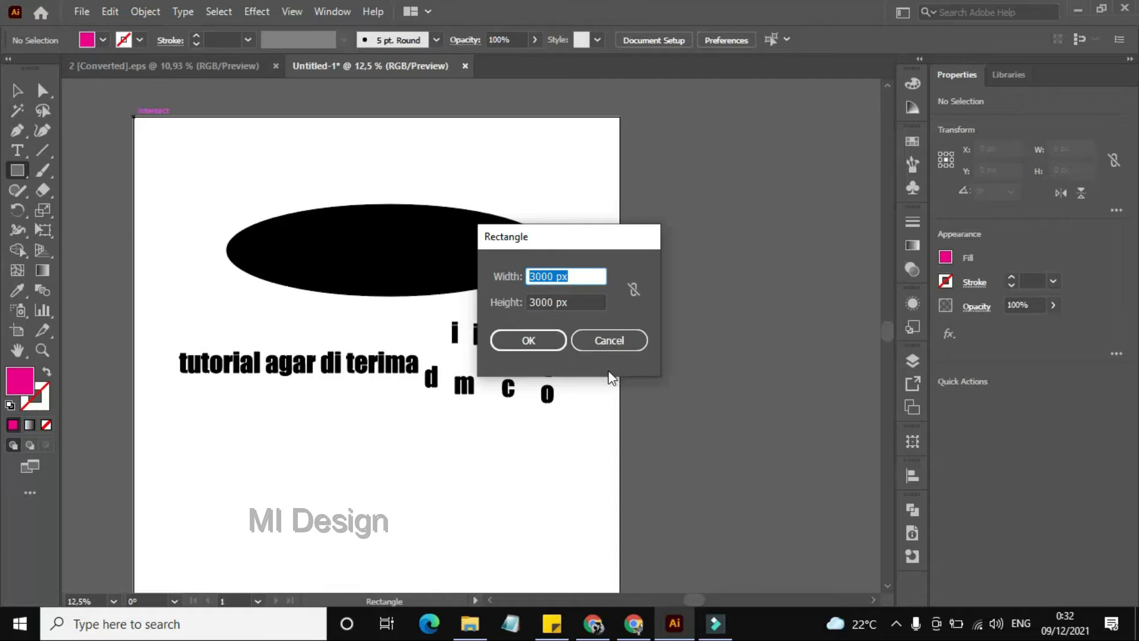
left_click(594, 272)
left_click(622, 344)
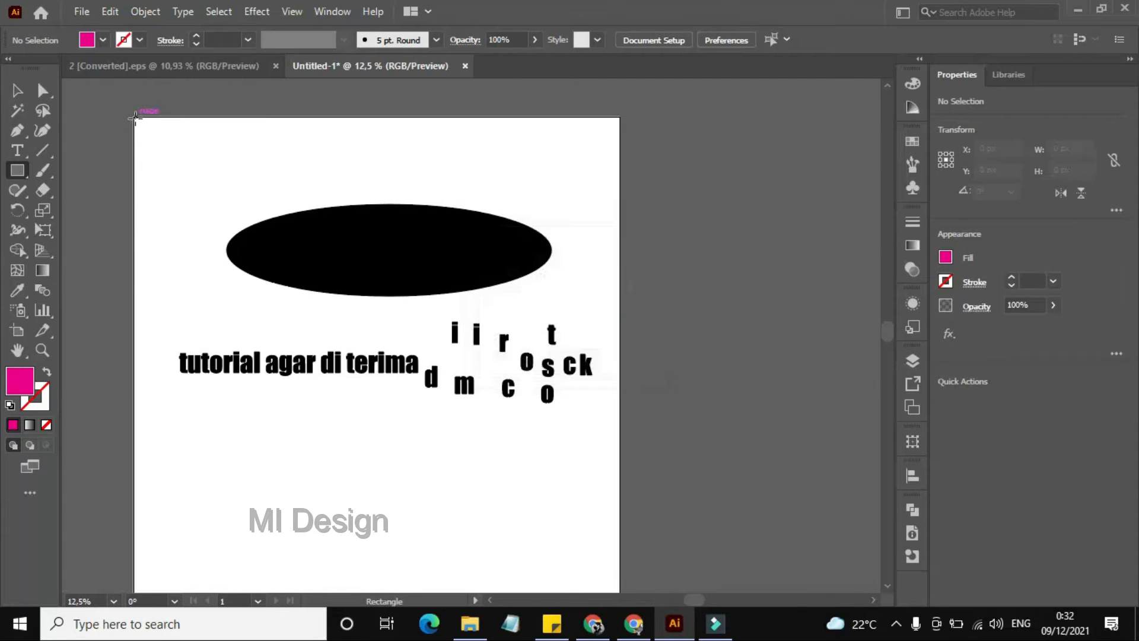
- Create a 3000 × 3000 px magenta rectangle from the artboard's top-left corner and send it behind the ellipse and text
left_click(134, 119)
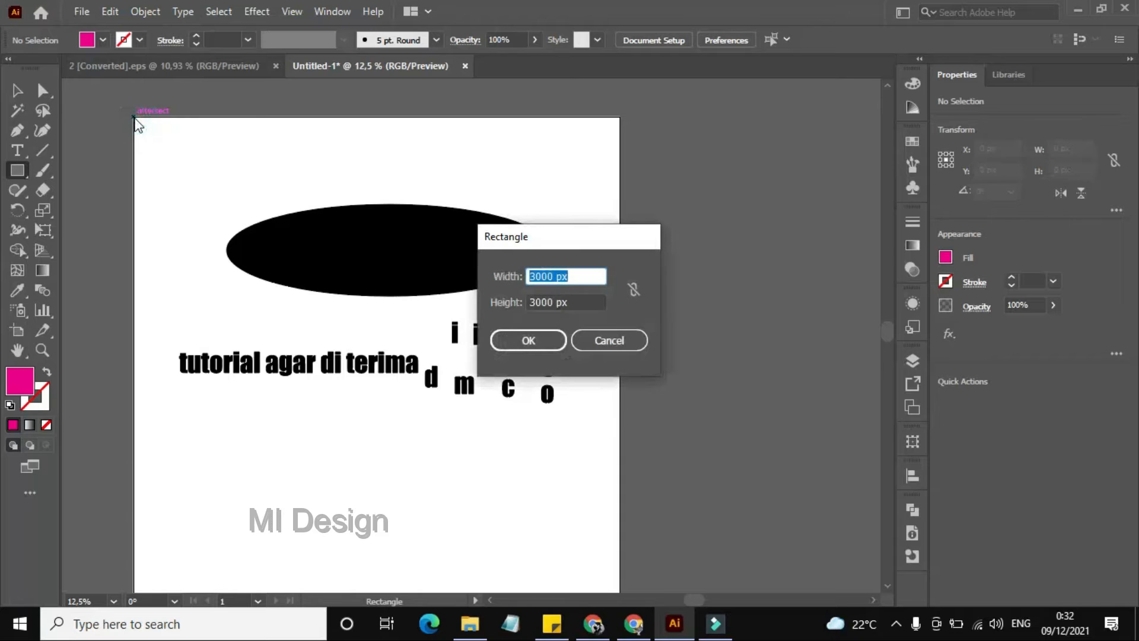
left_click(558, 341)
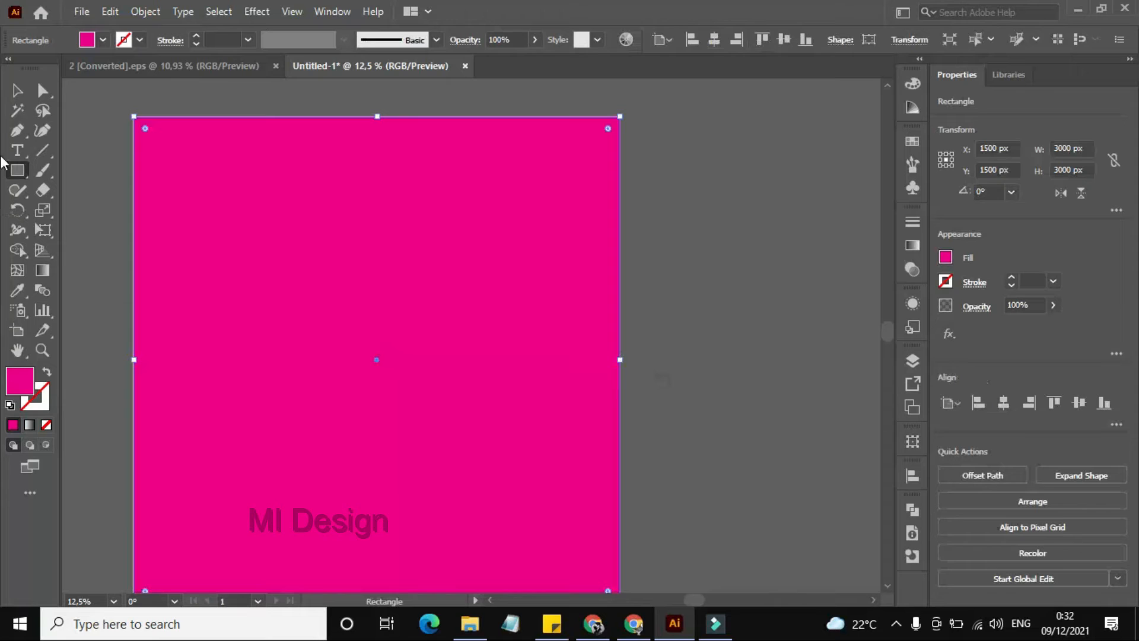
left_click(17, 90)
right_click(423, 256)
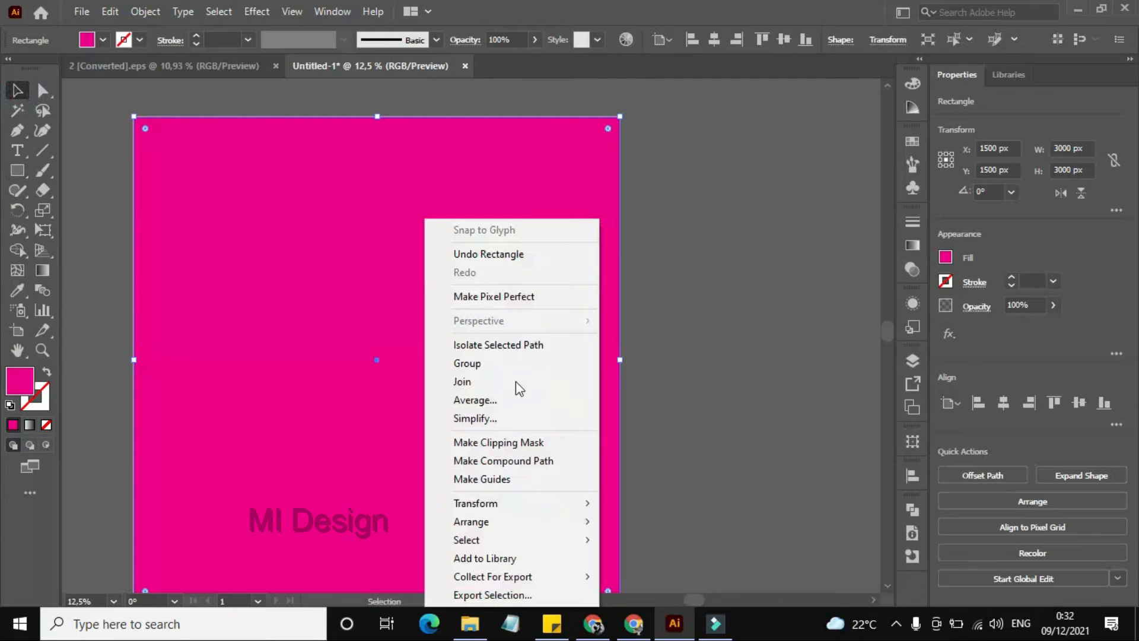
mouse_move(518, 515)
left_click(692, 574)
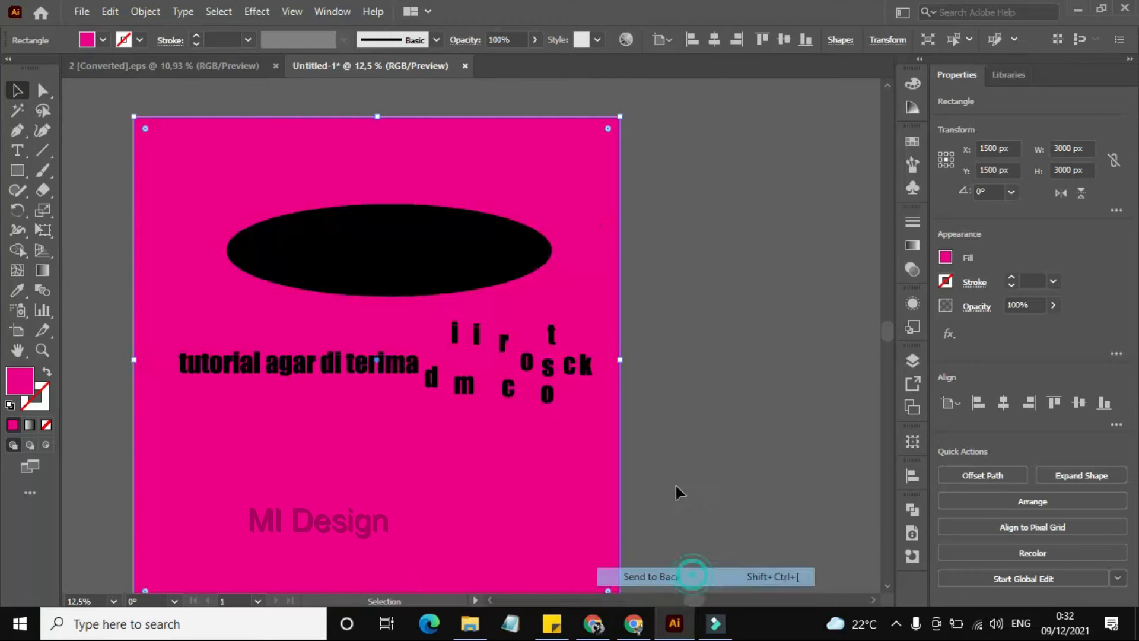
left_click(682, 457)
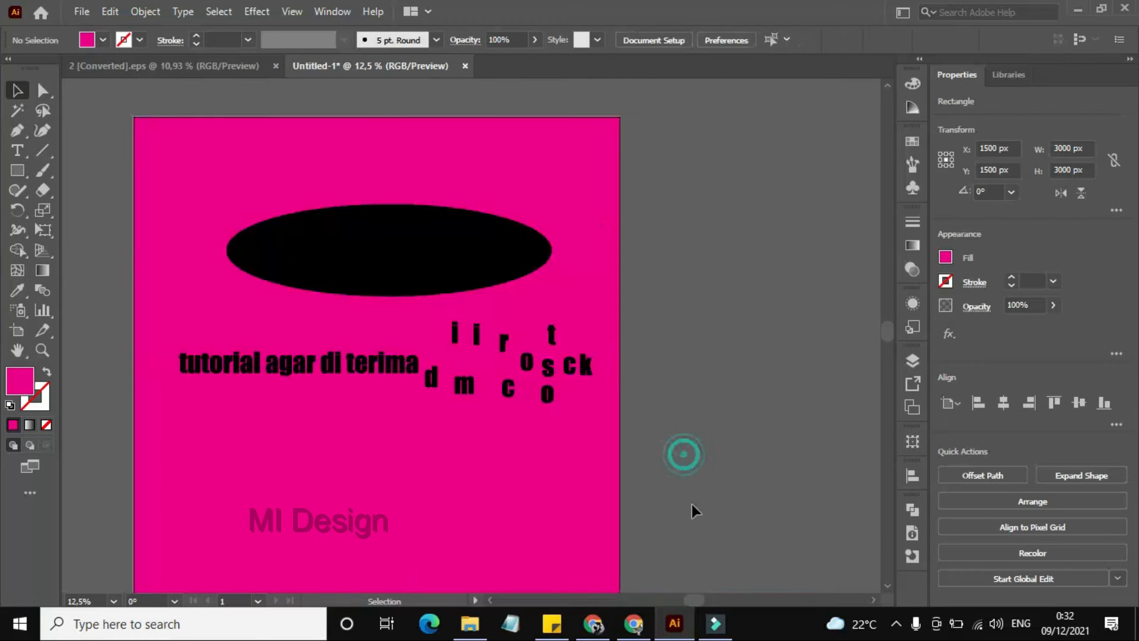
- Review the checklist note and check that the magenta background rectangle matches the artboard
left_click(560, 635)
left_click(700, 296)
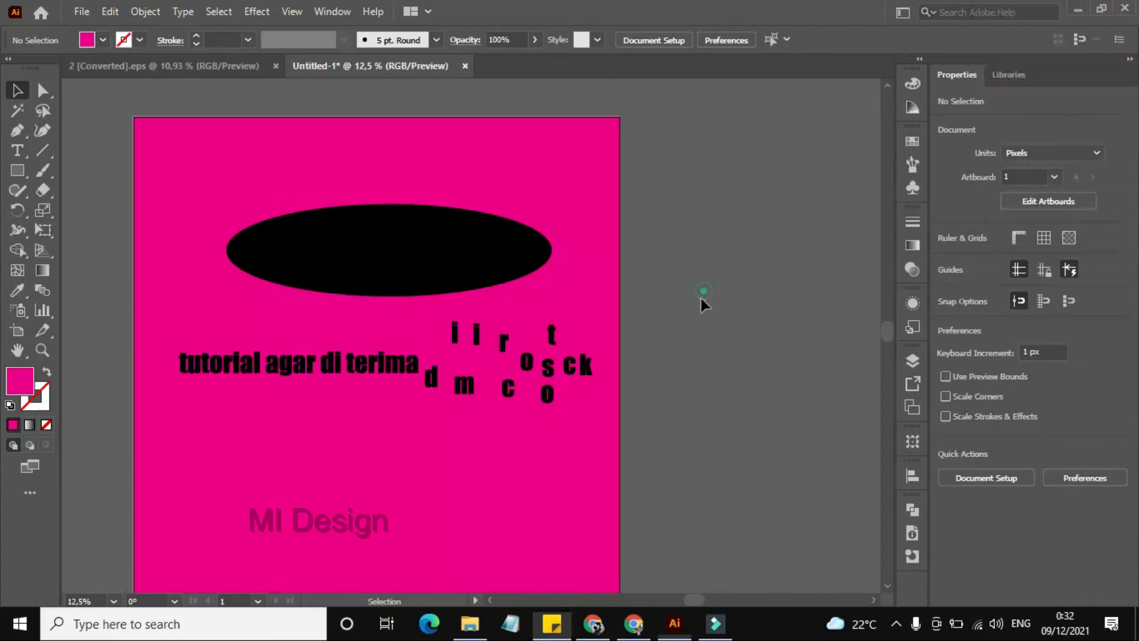
left_click(563, 173)
scroll(639, 245, "down", 1)
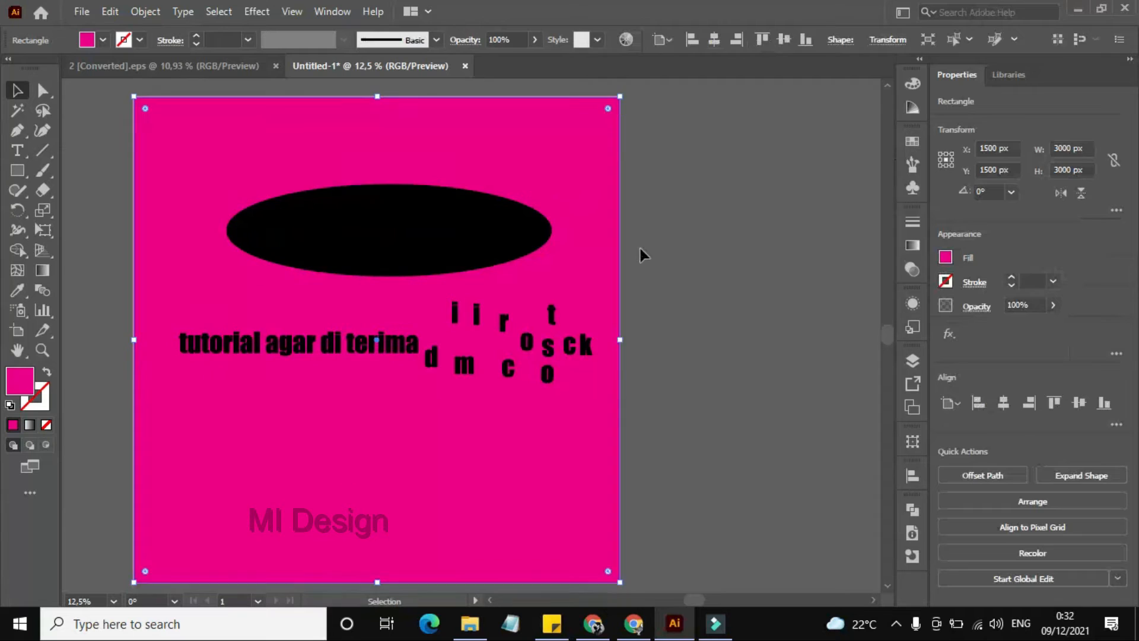
left_click(640, 253)
- Draw an irregular arrow-like open path with the Pen tool below the text, ending just beside its starting point
scroll(641, 267, "down", 3)
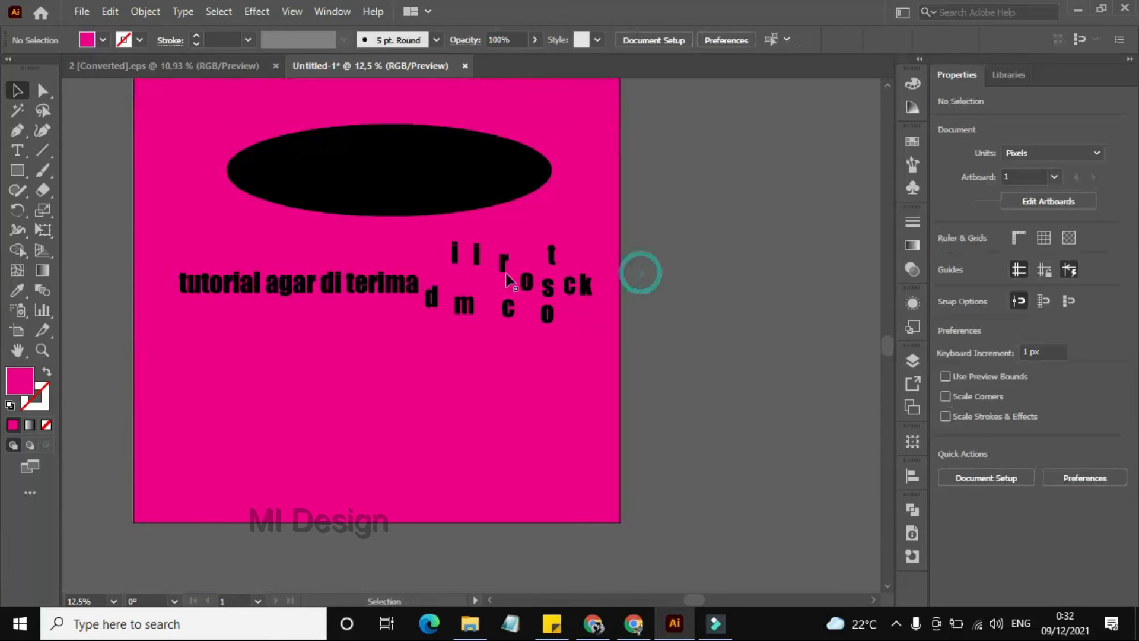
left_click(16, 135)
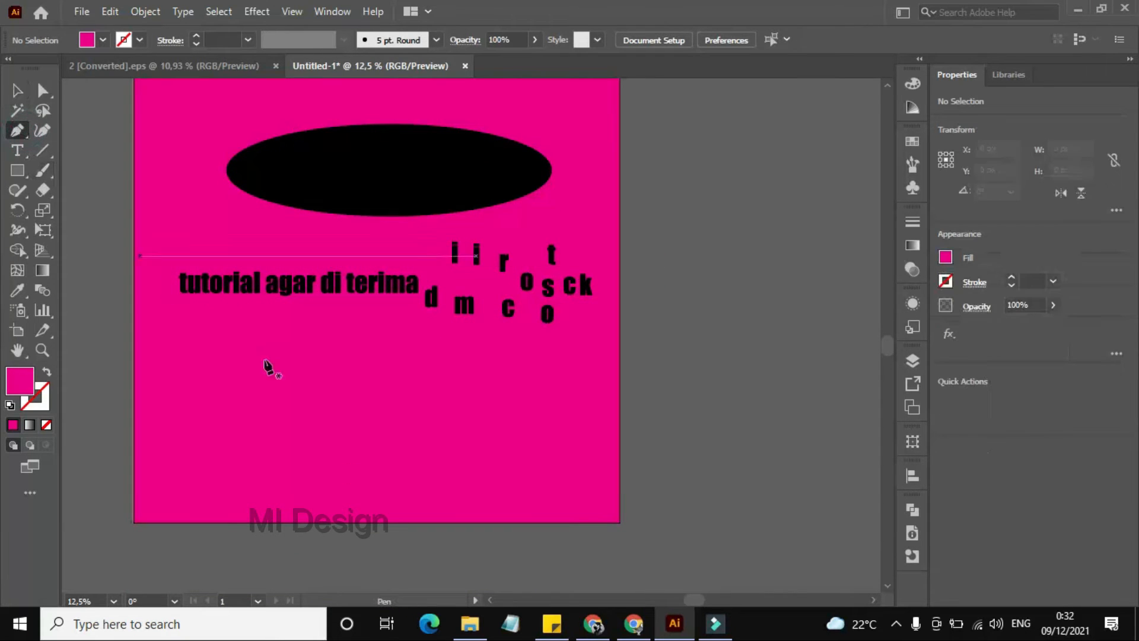
scroll(326, 368, "up", 1)
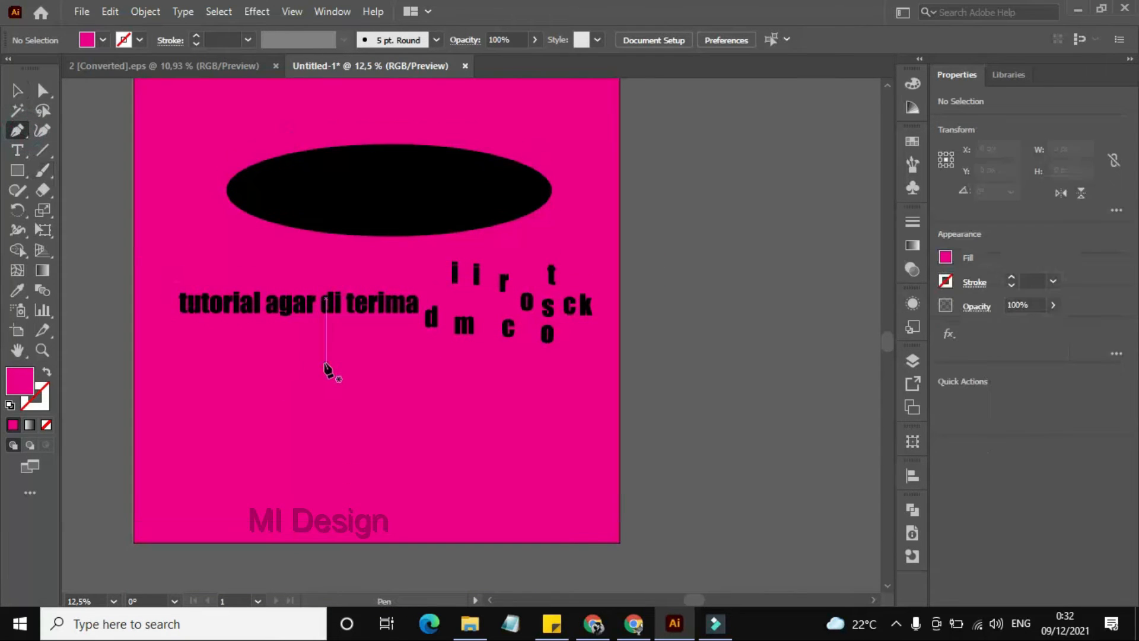
left_click(300, 386)
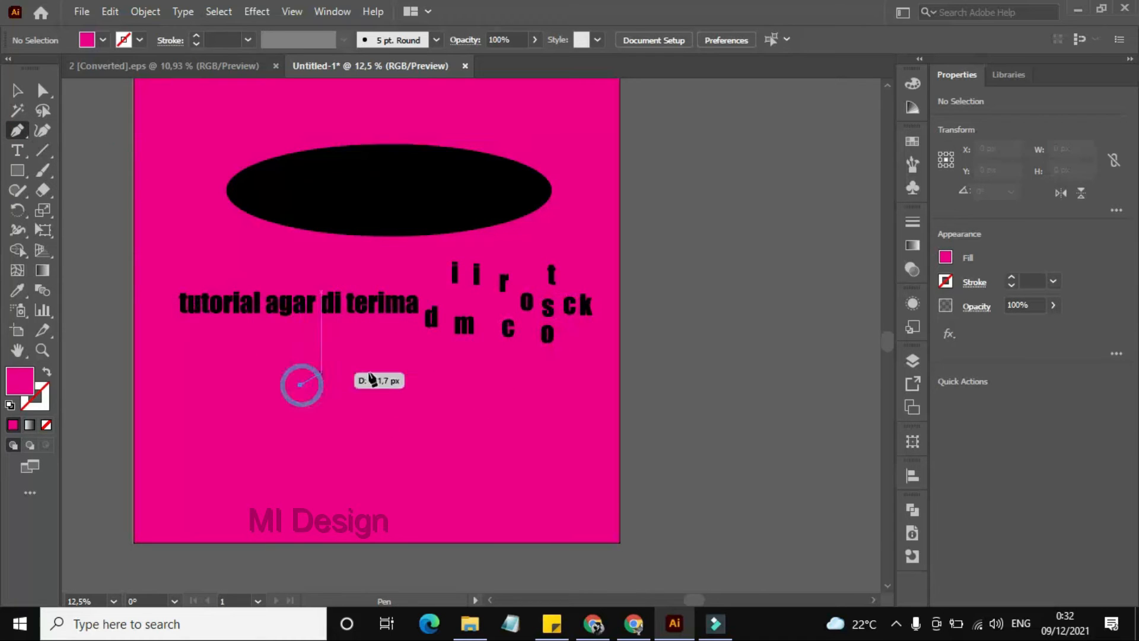
left_click(399, 372)
left_click(431, 429)
left_click(399, 477)
left_click(336, 477)
left_click(367, 420)
left_click(300, 438)
left_click(252, 455)
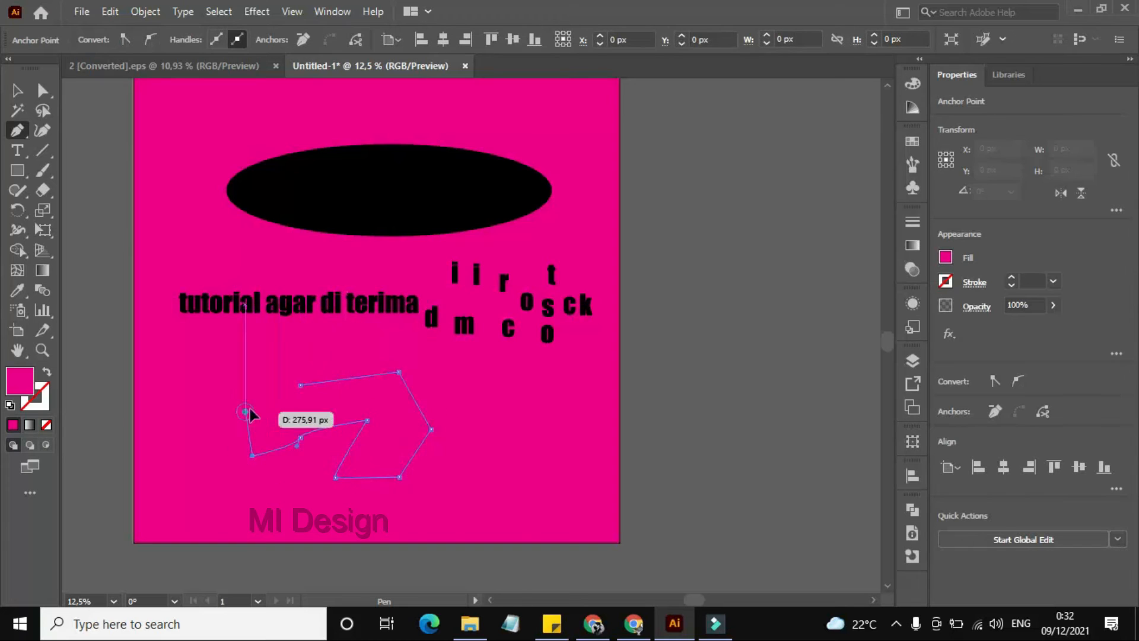
left_click(303, 390)
left_click_drag(300, 388, 333, 448)
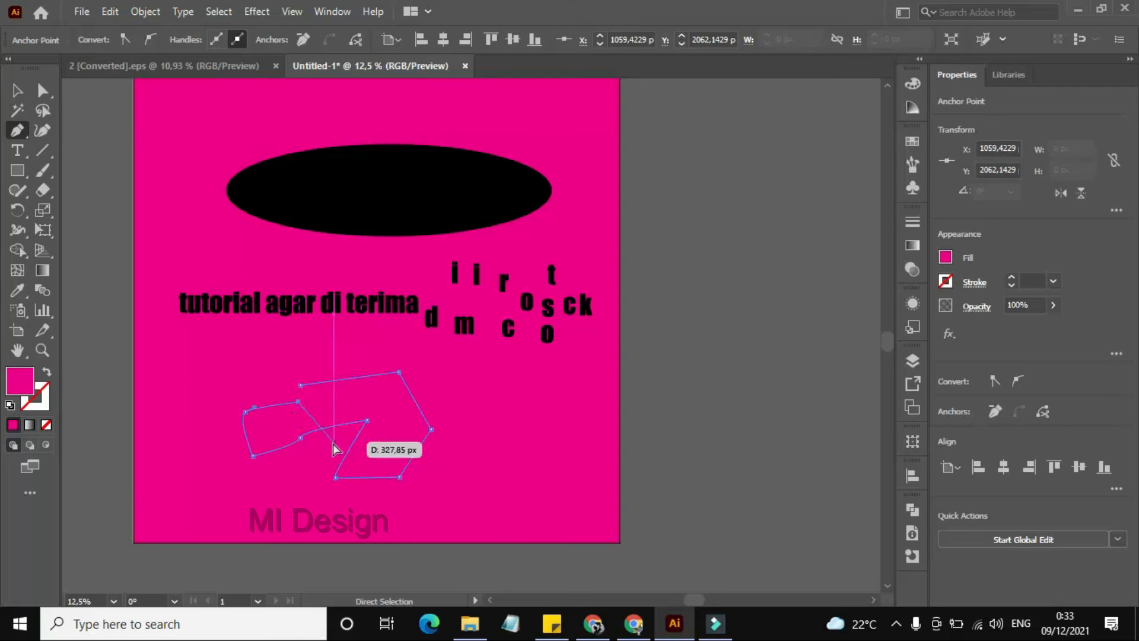
left_click(305, 390)
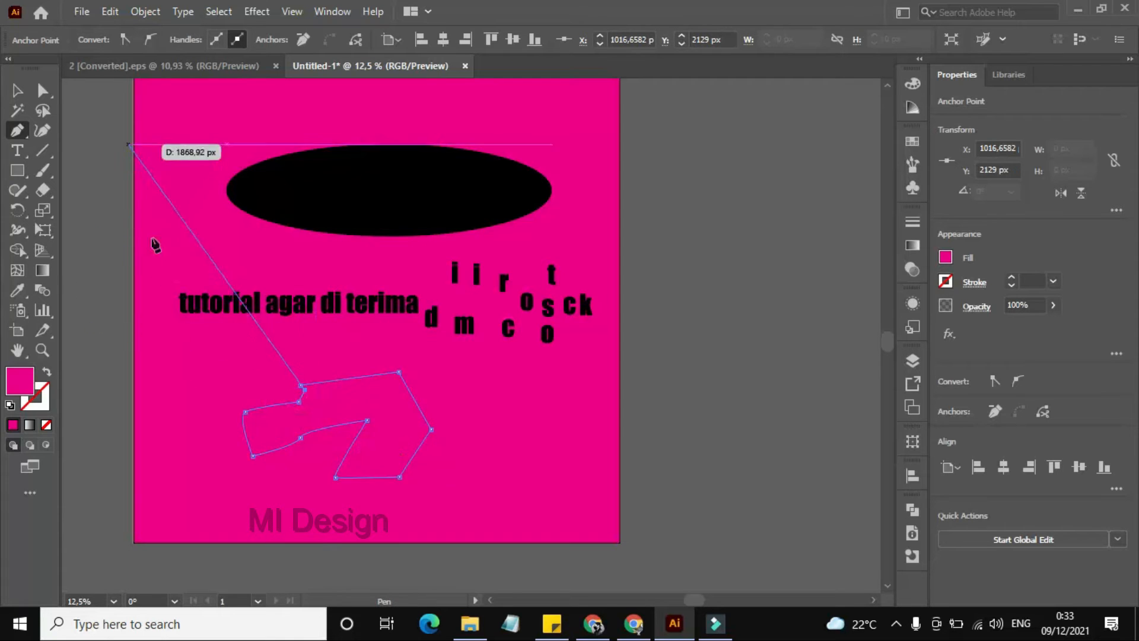
- Fill the newly drawn path with yellow and deselect it
left_click(18, 92)
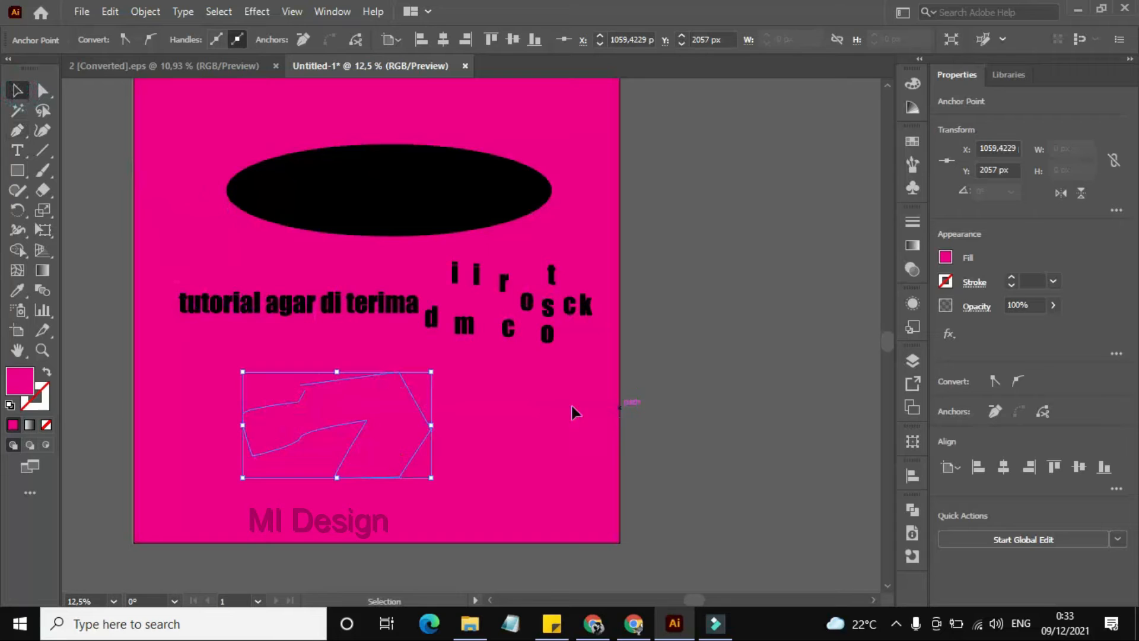
left_click(945, 260)
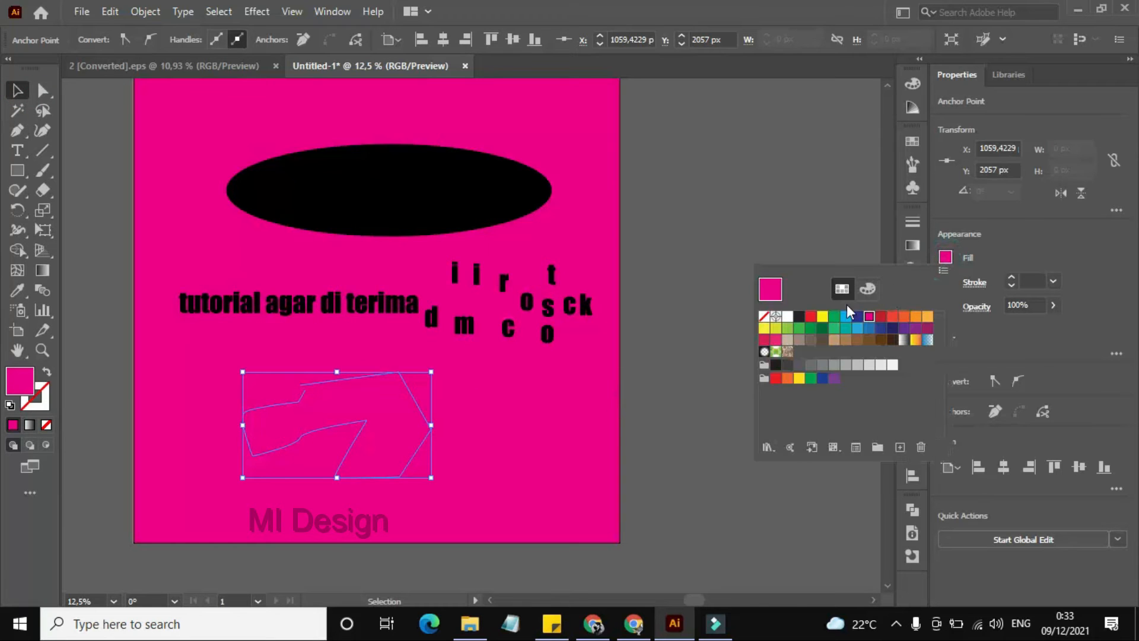
left_click(822, 317)
left_click(699, 270)
left_click(699, 267)
left_click(406, 404)
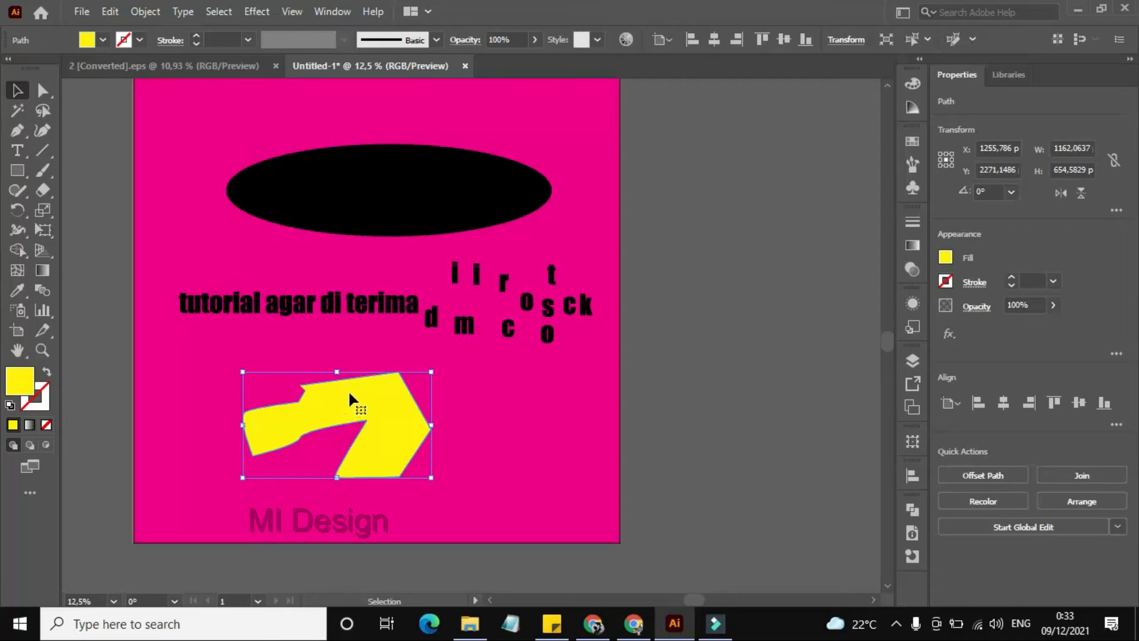
left_click(912, 532)
left_click(912, 531)
left_click(332, 11)
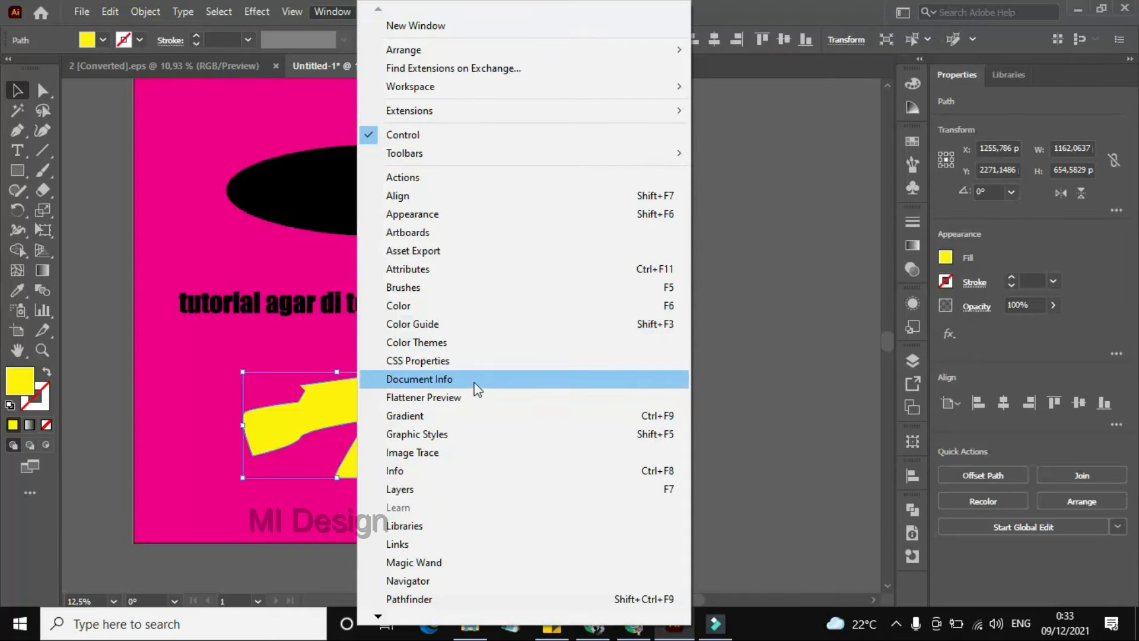
left_click(765, 420)
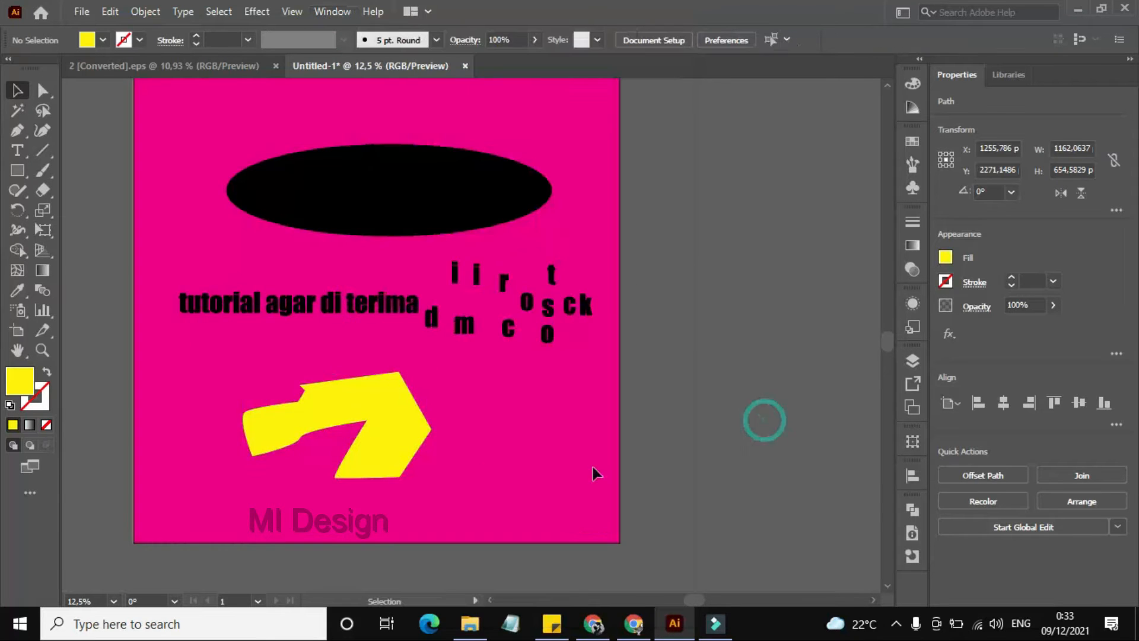
- Inspect the yellow shape's Objects details in Document Info to check for open paths
left_click(411, 417)
left_click(912, 534)
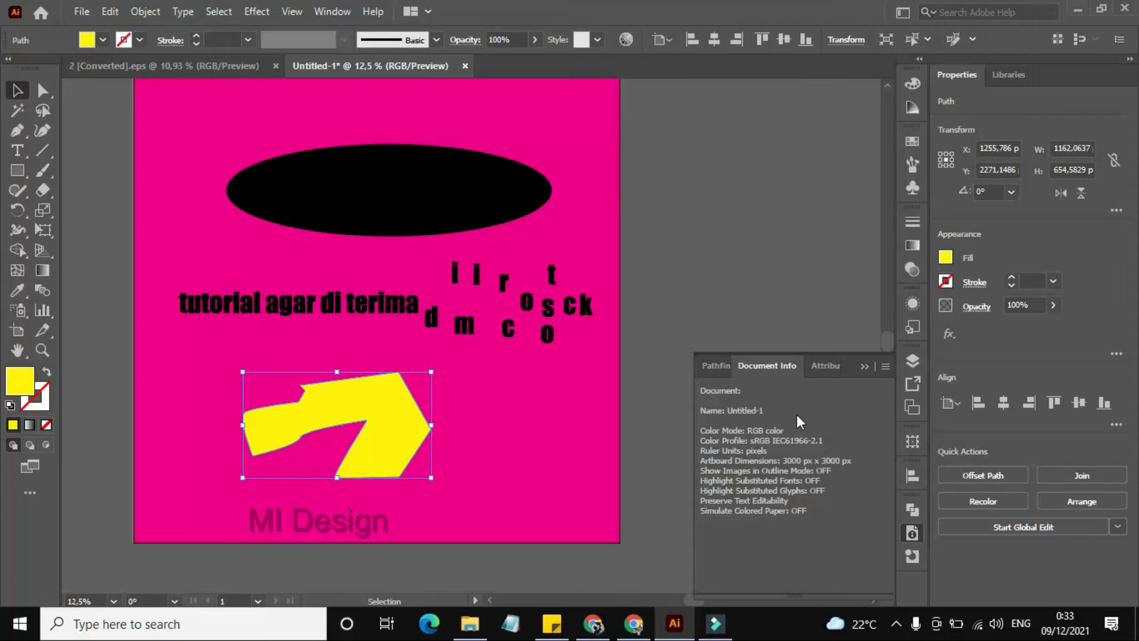
left_click(890, 369)
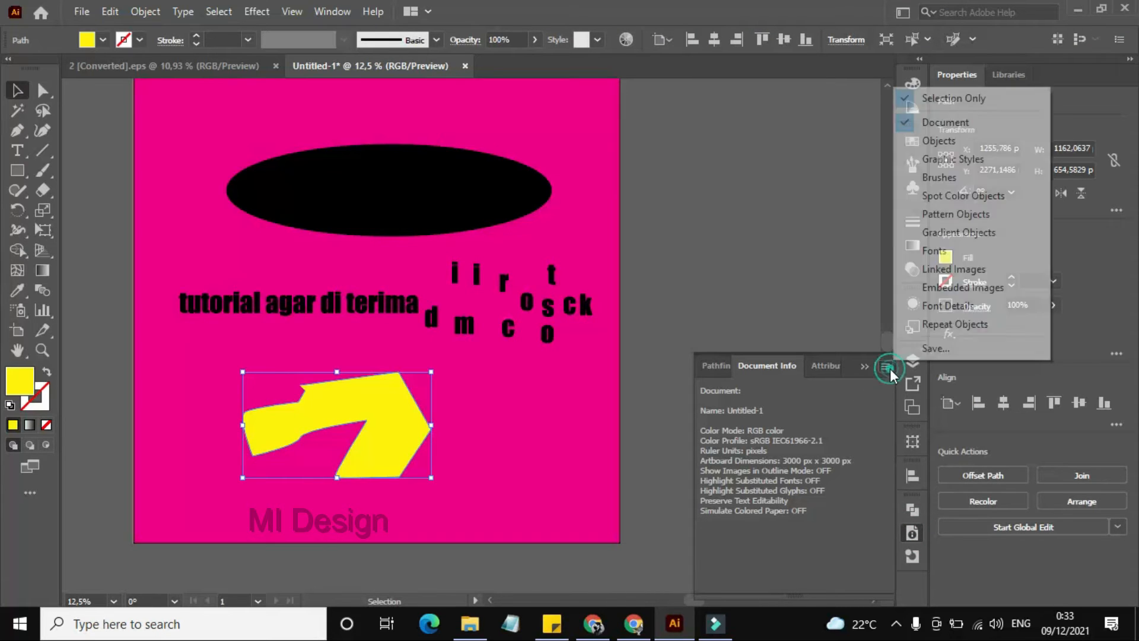
left_click(955, 139)
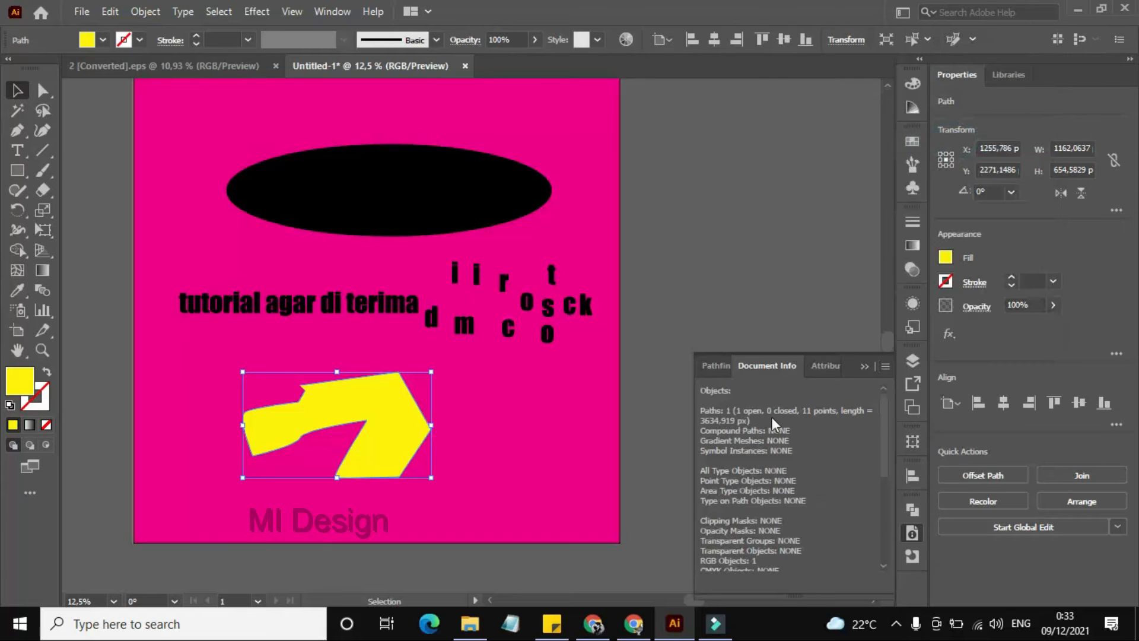
scroll(703, 407, "down", 5)
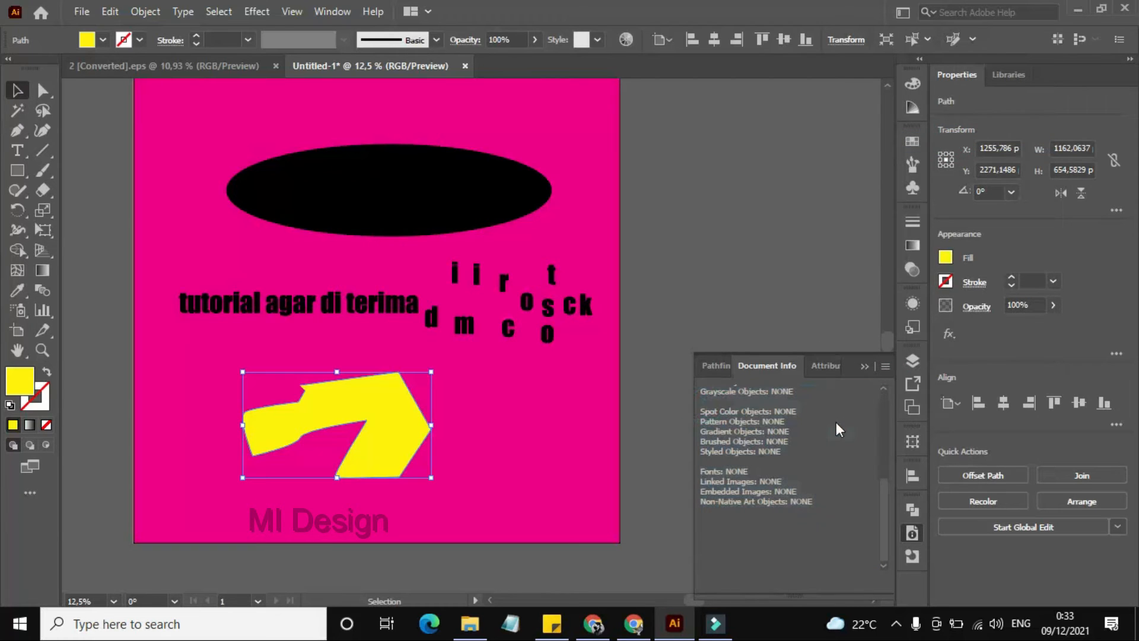
left_click(887, 367)
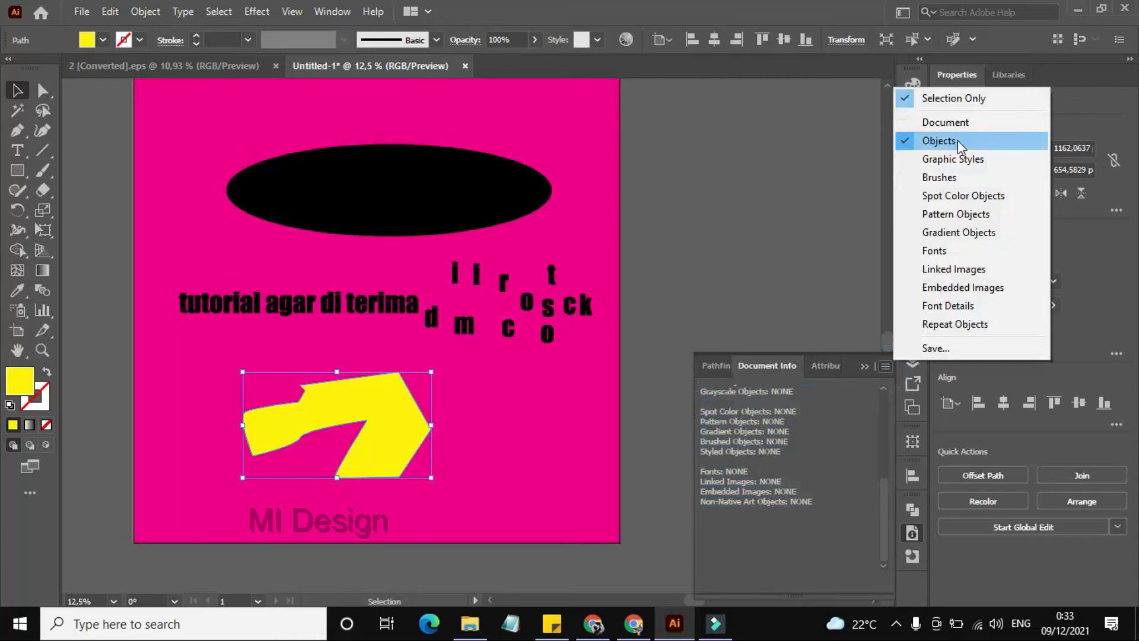
left_click(958, 140)
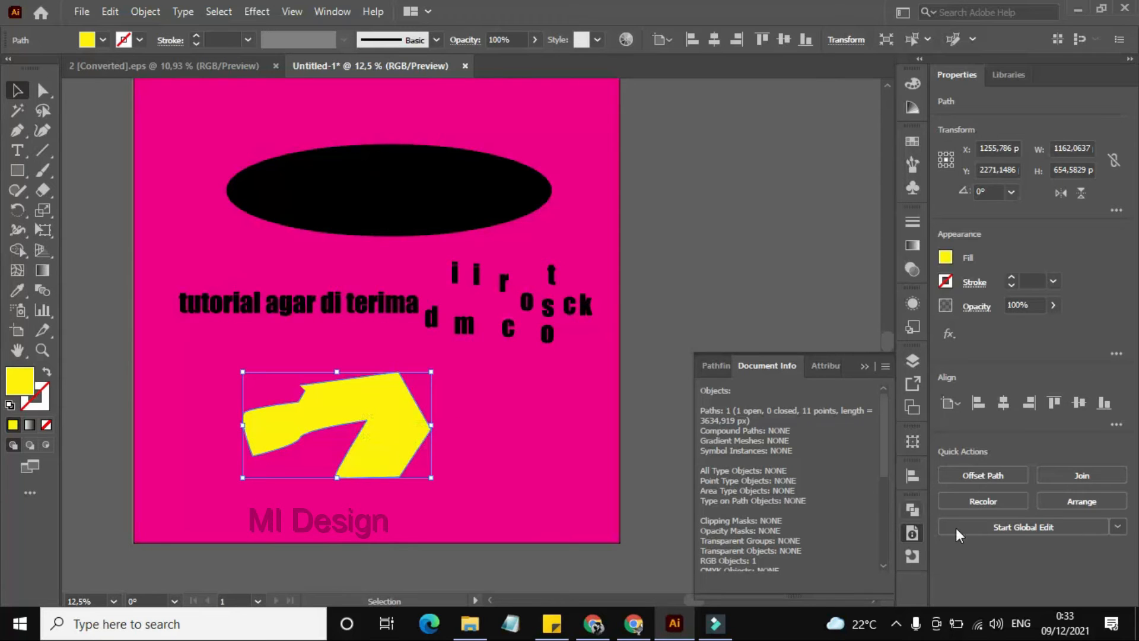
- Close the yellow shape's open path with the Pathfinder Unite operation and reselect the shape
left_click(916, 508)
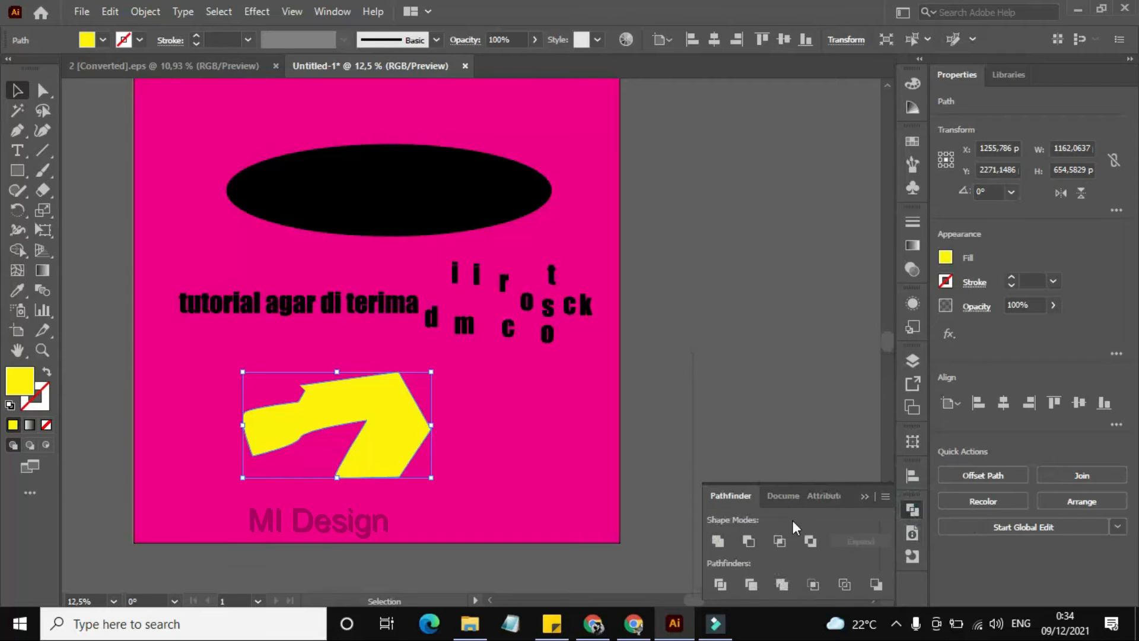
left_click(720, 534)
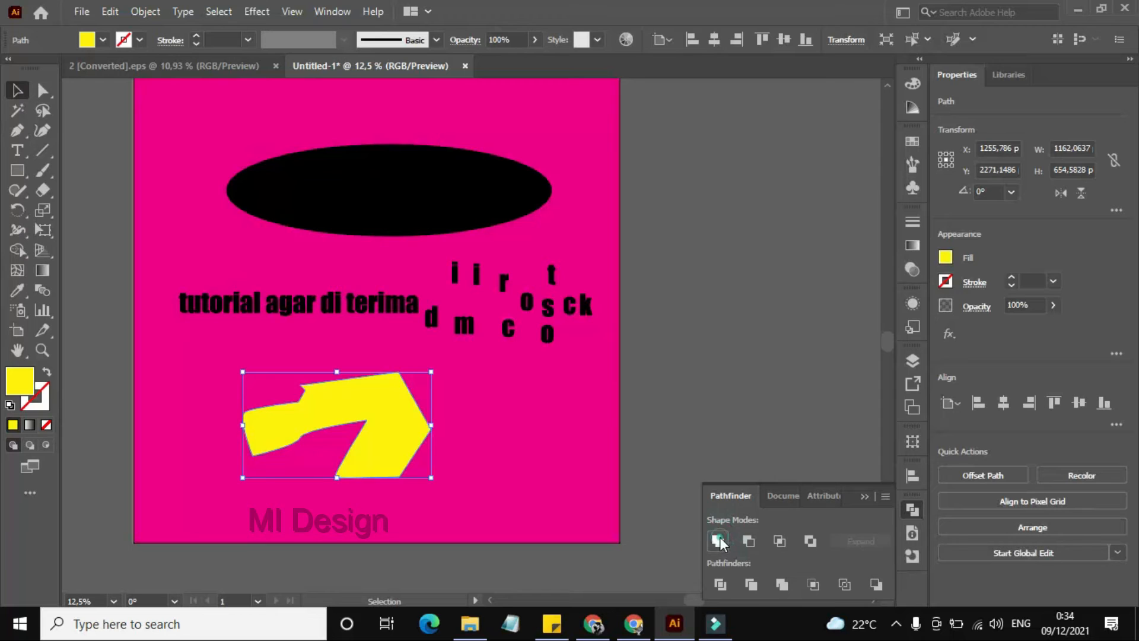
left_click(731, 382)
left_click(374, 401)
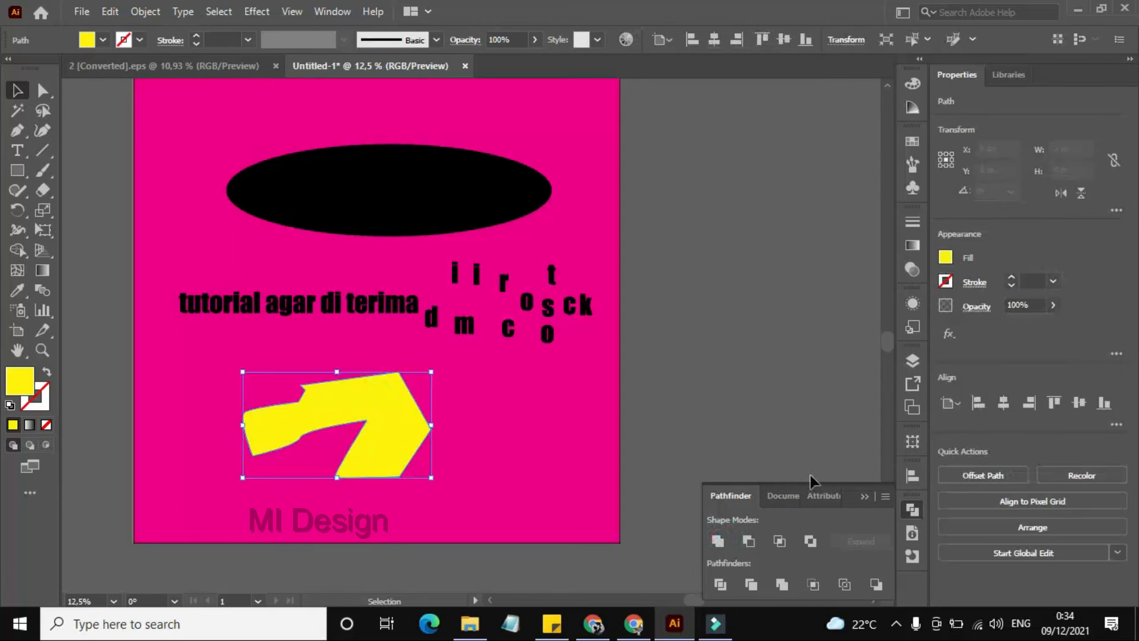
- Recheck the yellow shape's path details in Document Info, then close the information and deselect the shape
left_click(916, 525)
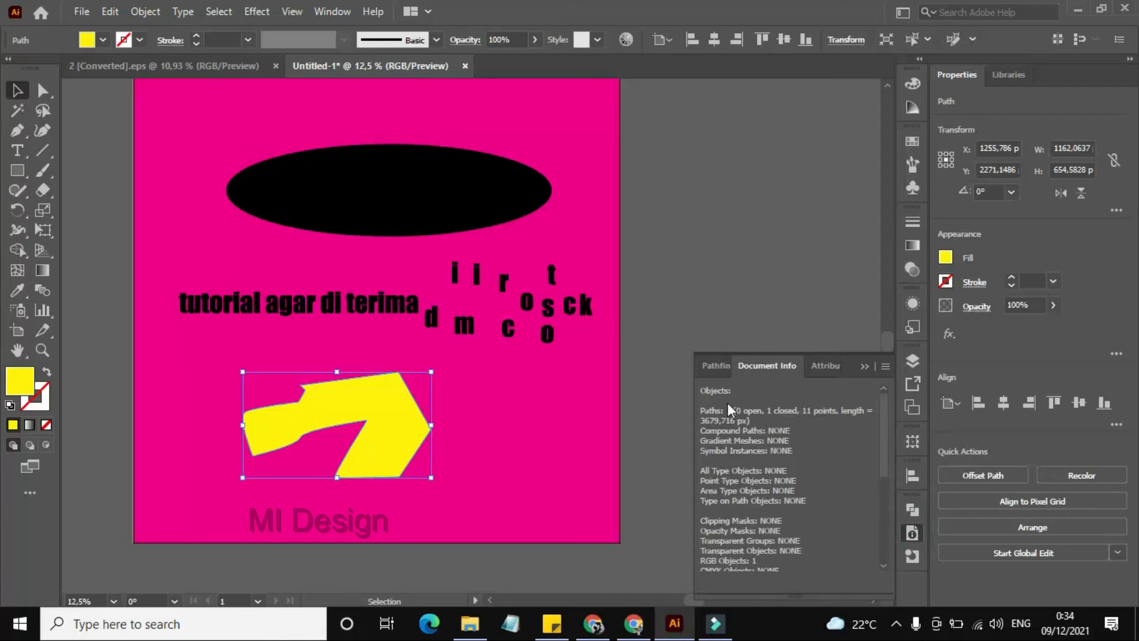
left_click(862, 366)
left_click(758, 376)
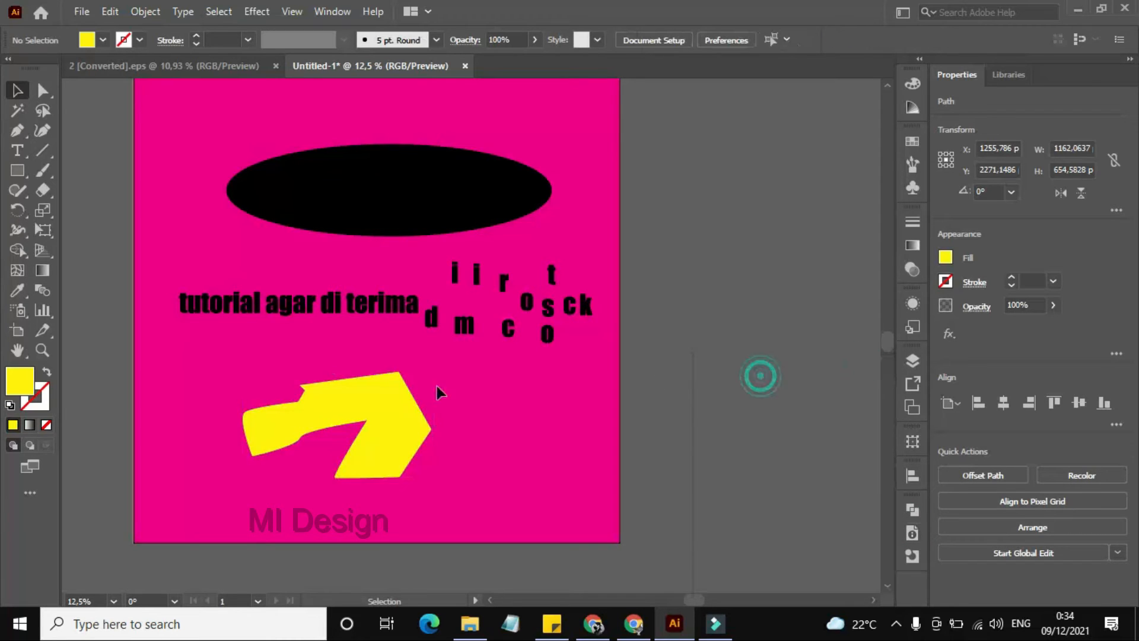
- Read the checklist note on limiting effects and exporting as EPS 8 / 10, and return to the artwork
left_click(551, 630)
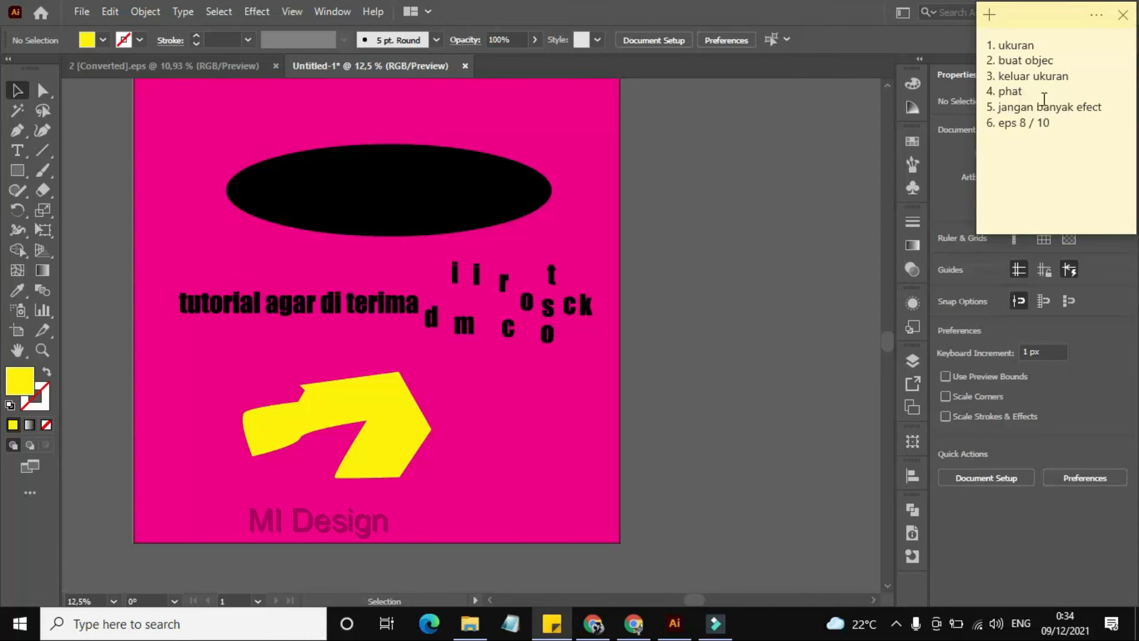
left_click(712, 223)
scroll(379, 356, "up", 2)
left_click(369, 265)
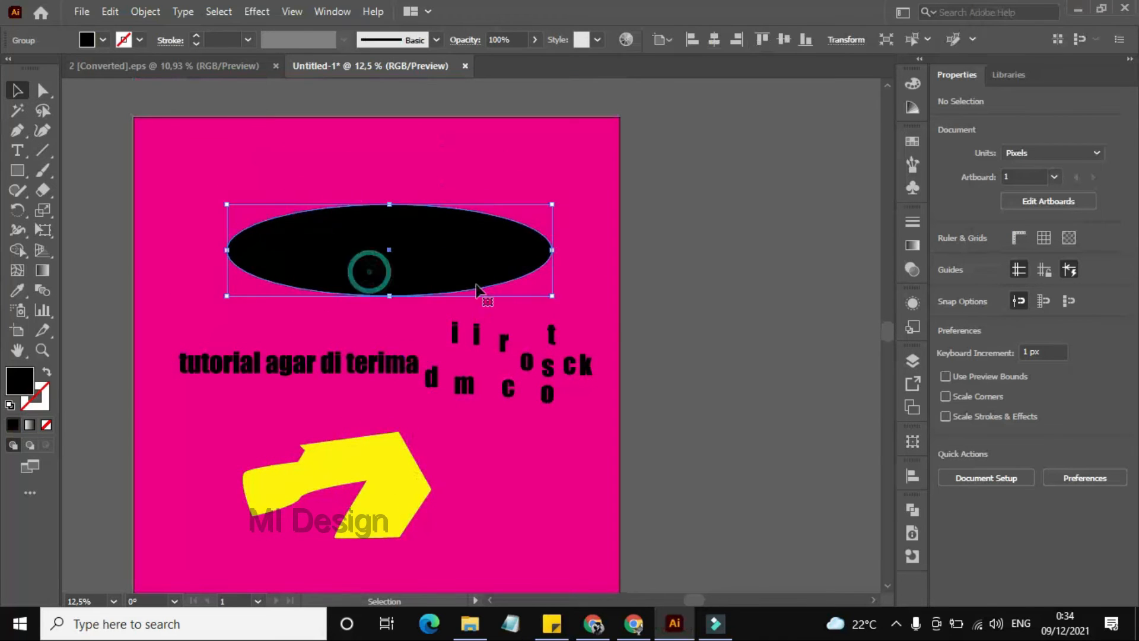
left_click(689, 315)
- Move the last letter of "terima" slightly above the text line and deselect everything
left_click(413, 374)
left_click_drag(413, 372, 413, 356)
left_click(599, 350)
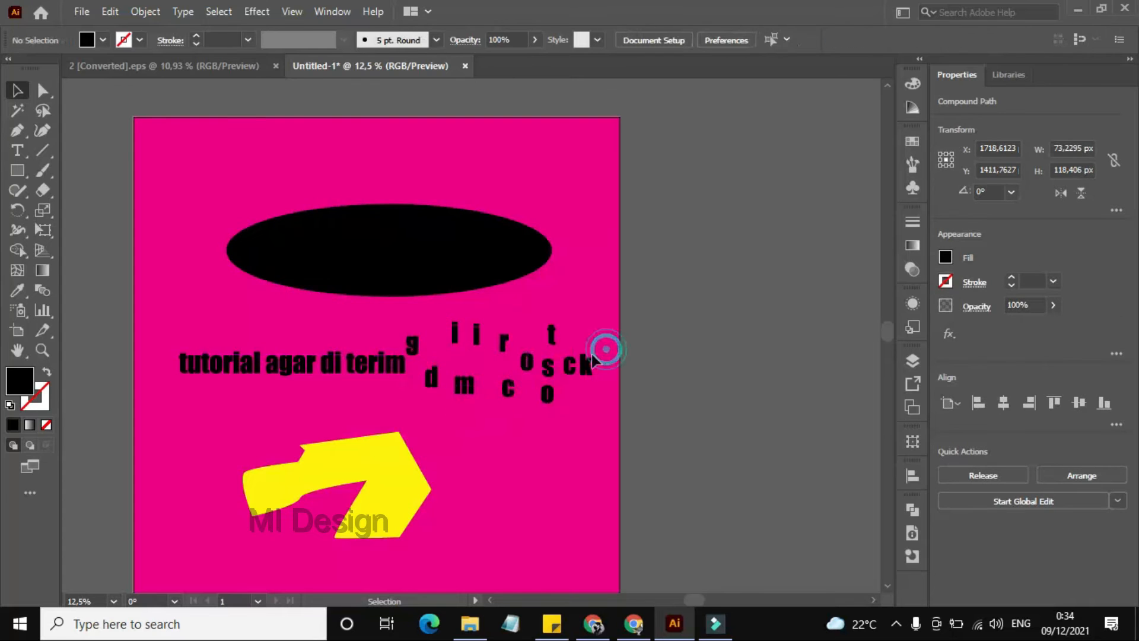
left_click(350, 363)
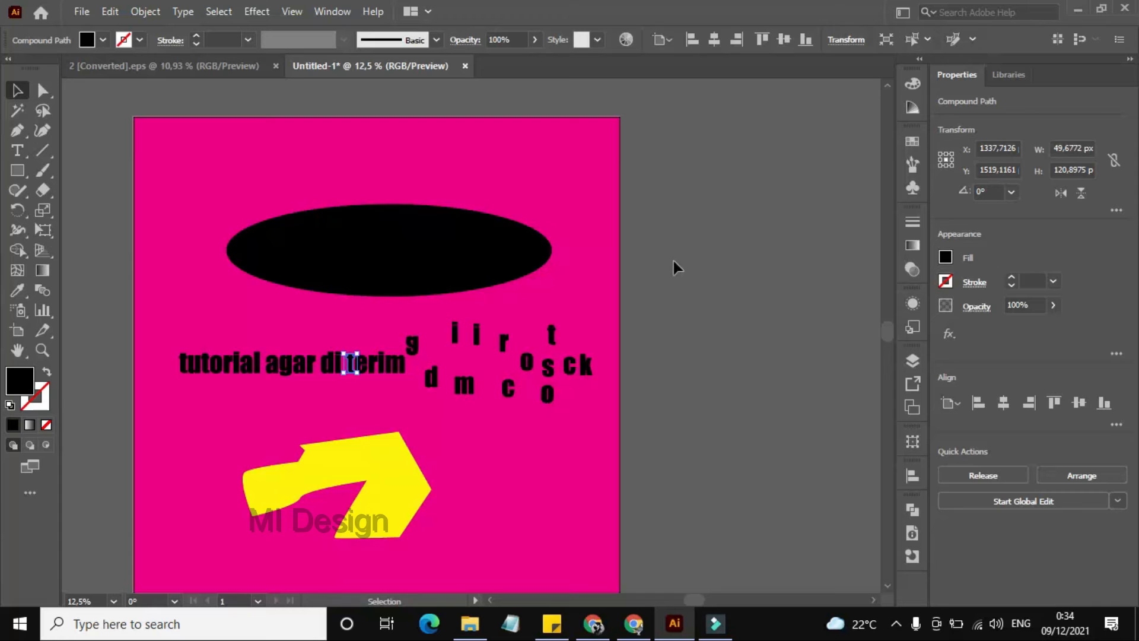
left_click(689, 290)
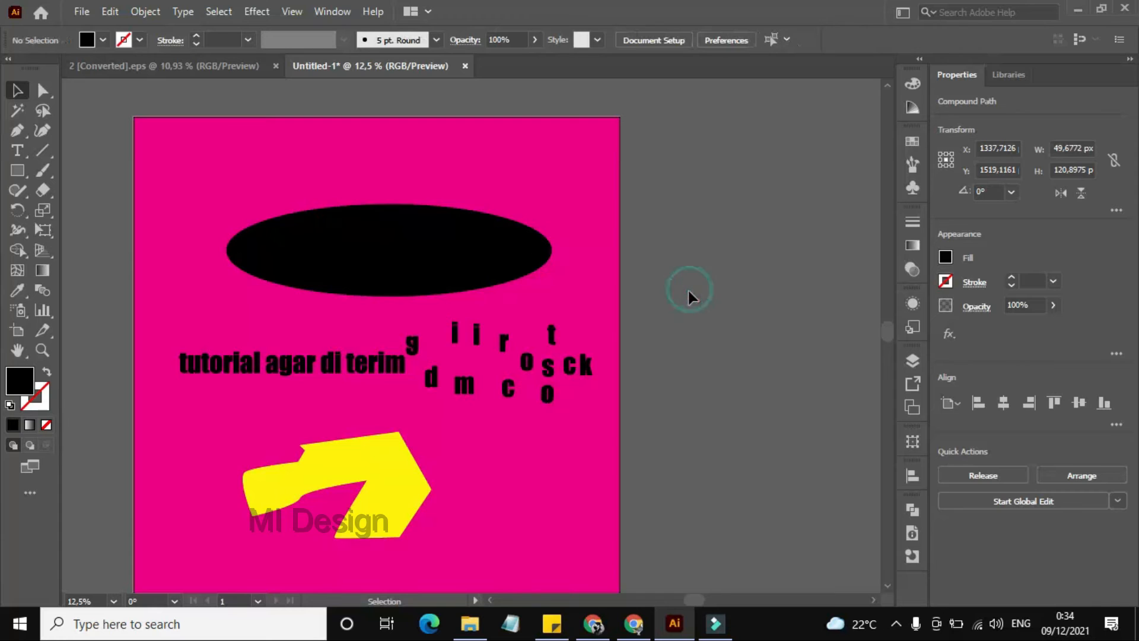
- Scatter the k, c, s, t and o letters of "microstock" separately across the right part of the artboard
left_click(546, 369)
left_click_drag(589, 365, 569, 442)
left_click_drag(552, 359, 584, 284)
left_click_drag(552, 335, 541, 315)
left_click_drag(527, 362, 547, 352)
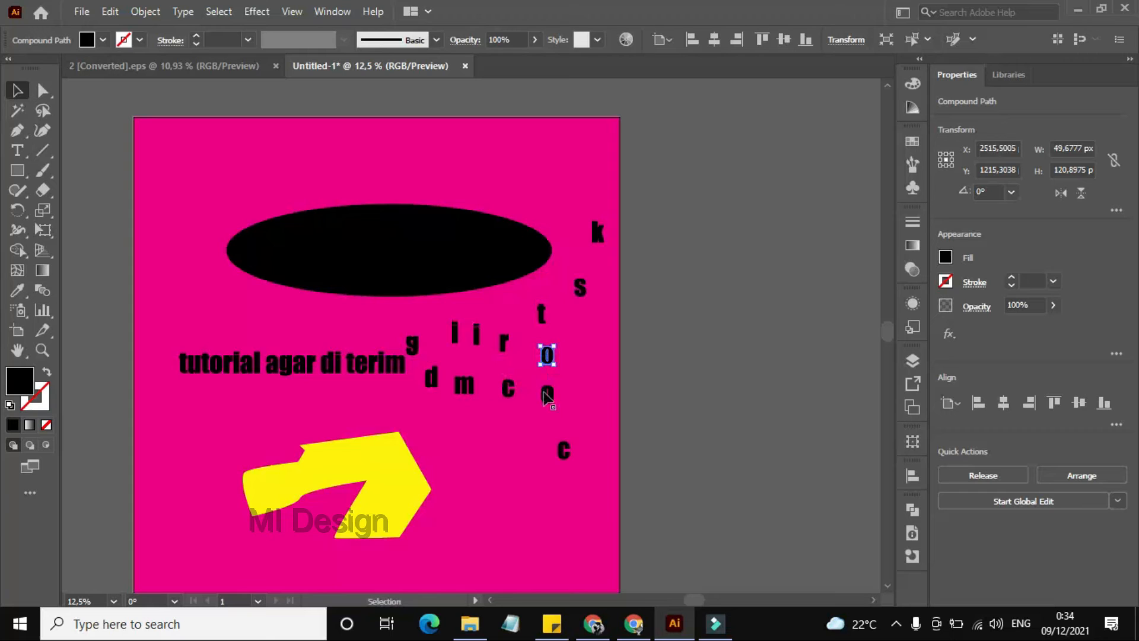
left_click_drag(540, 401, 523, 384)
left_click(683, 377)
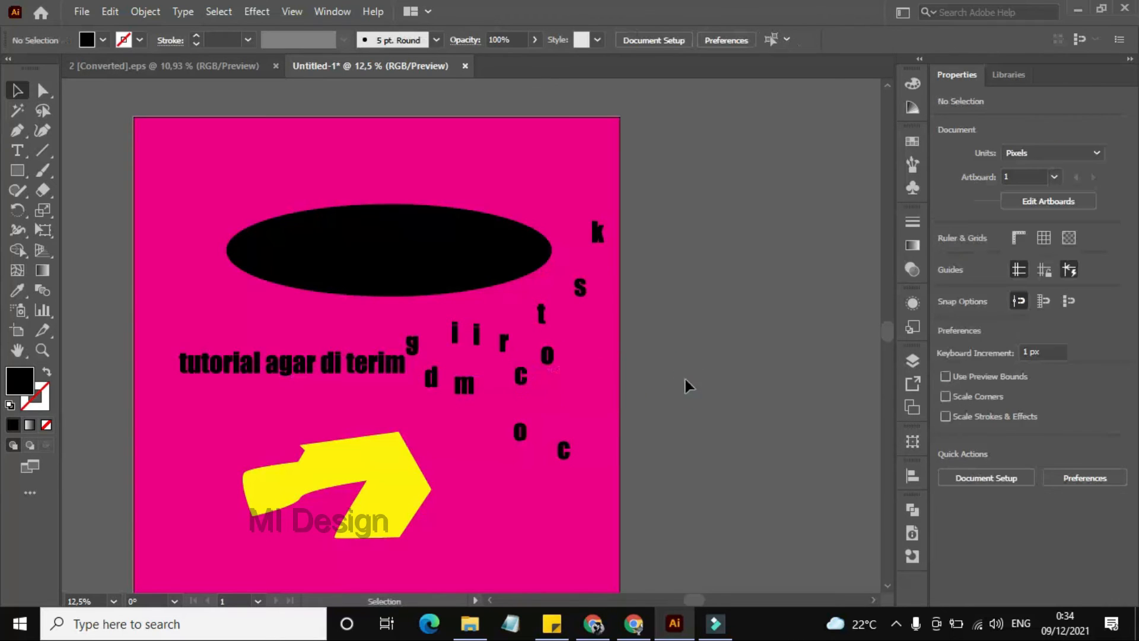
- Move the black ellipse past the artboard's upper-right edge and enlarge the first "t" to about 278 × 676 px above the text
left_click_drag(402, 261, 539, 175)
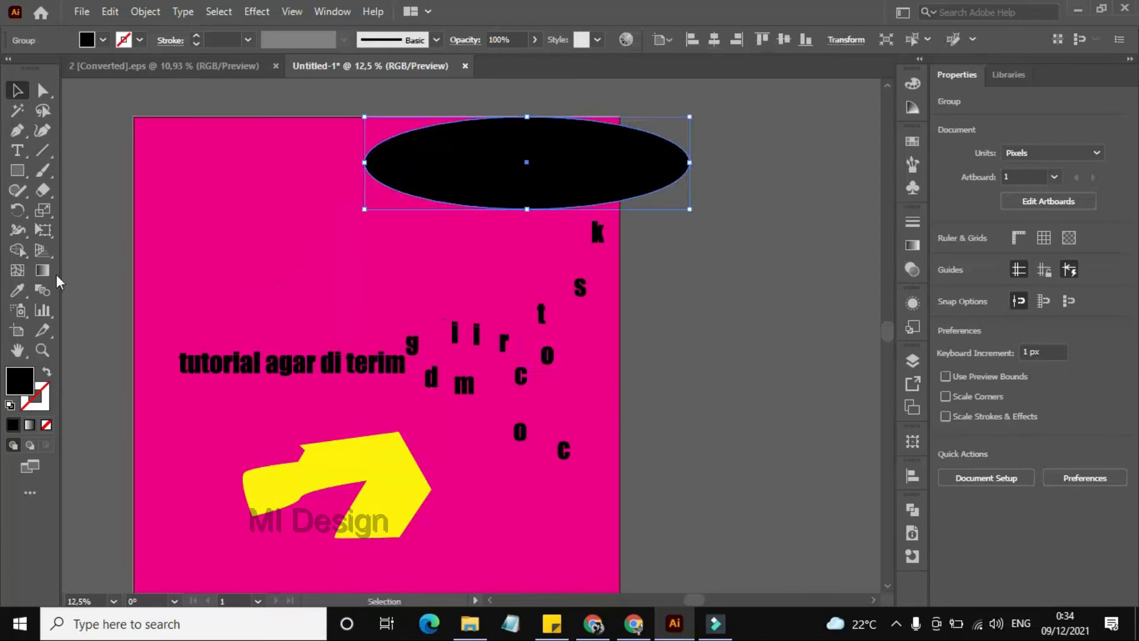
left_click_drag(191, 375, 362, 339)
left_click_drag(240, 294, 263, 235)
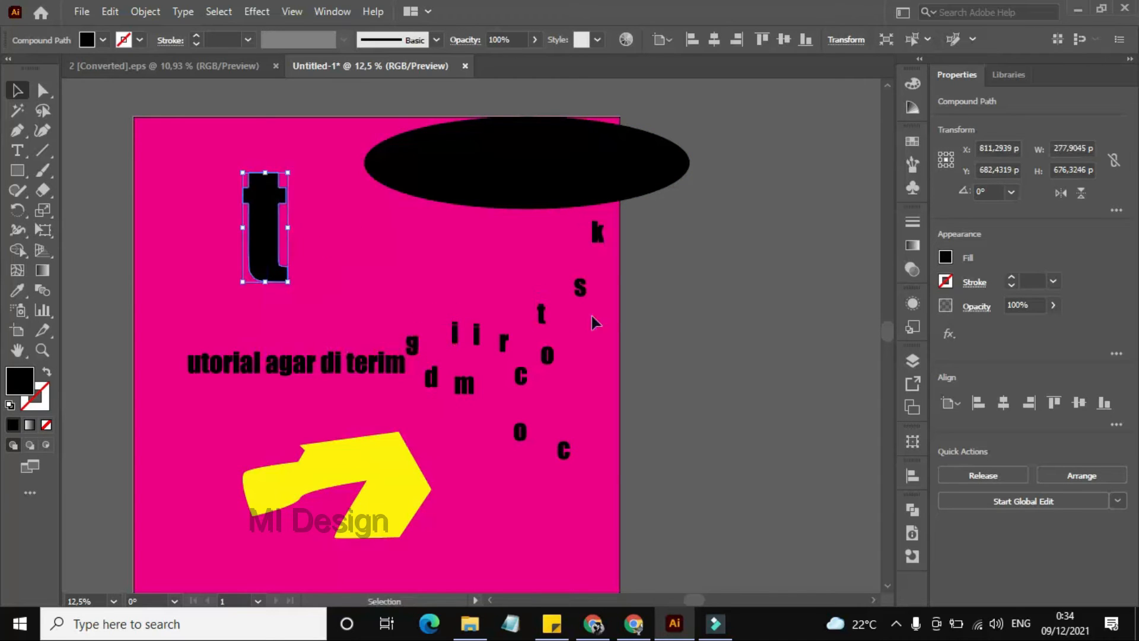
left_click(686, 330)
- Duplicate the enlarged "t" directly to its right and reselect the original letter
left_click(265, 227)
left_click_drag(265, 241, 314, 244)
left_click(265, 244)
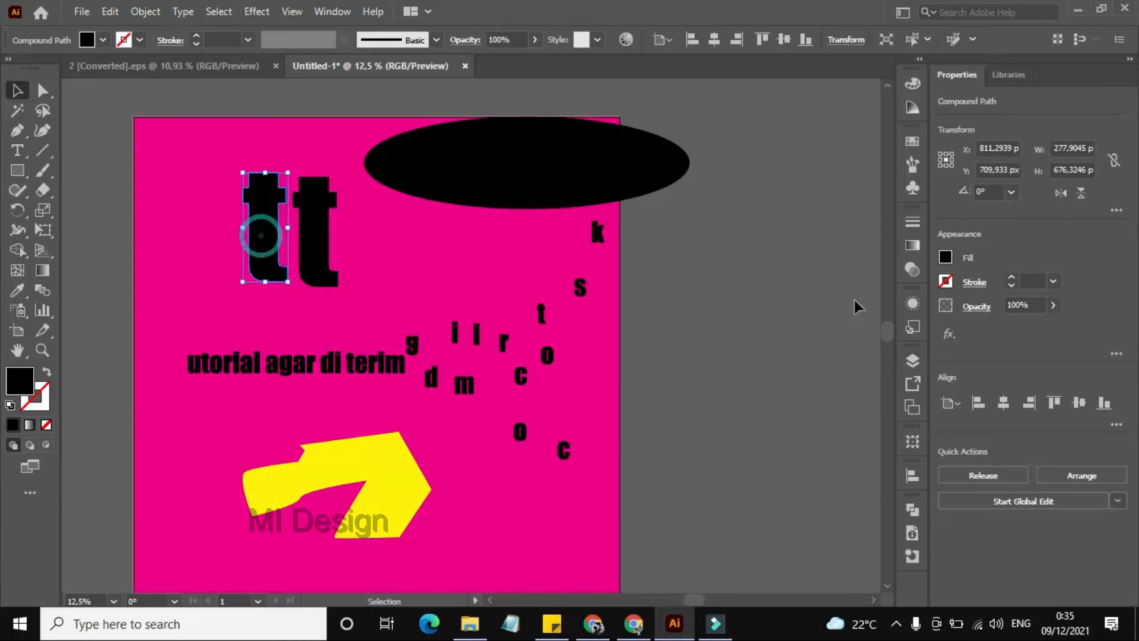
- Fill the original enlarged "t" with white, bring it to the front of the stacking order and deselect it
left_click(945, 257)
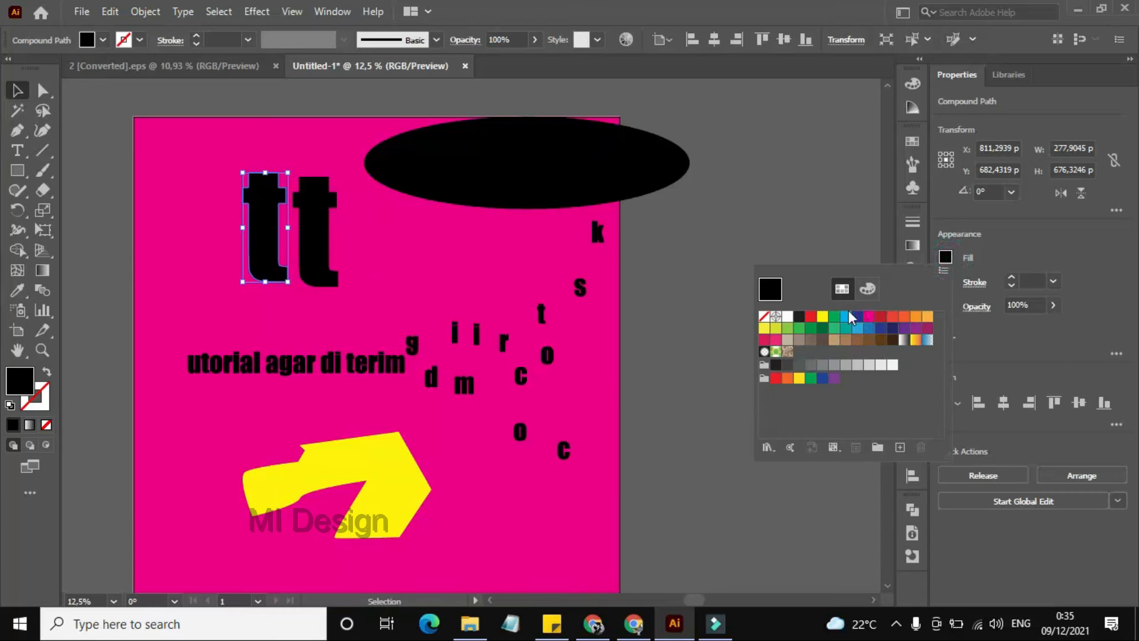
left_click(787, 316)
left_click(326, 249)
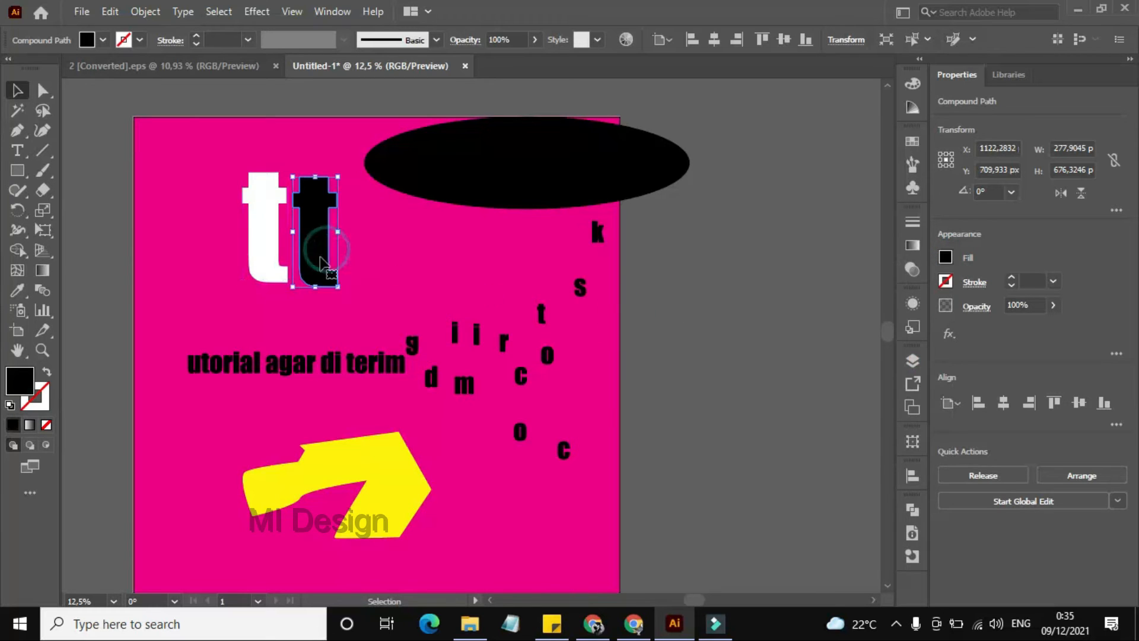
left_click(264, 226)
right_click(265, 228)
mouse_move(338, 440)
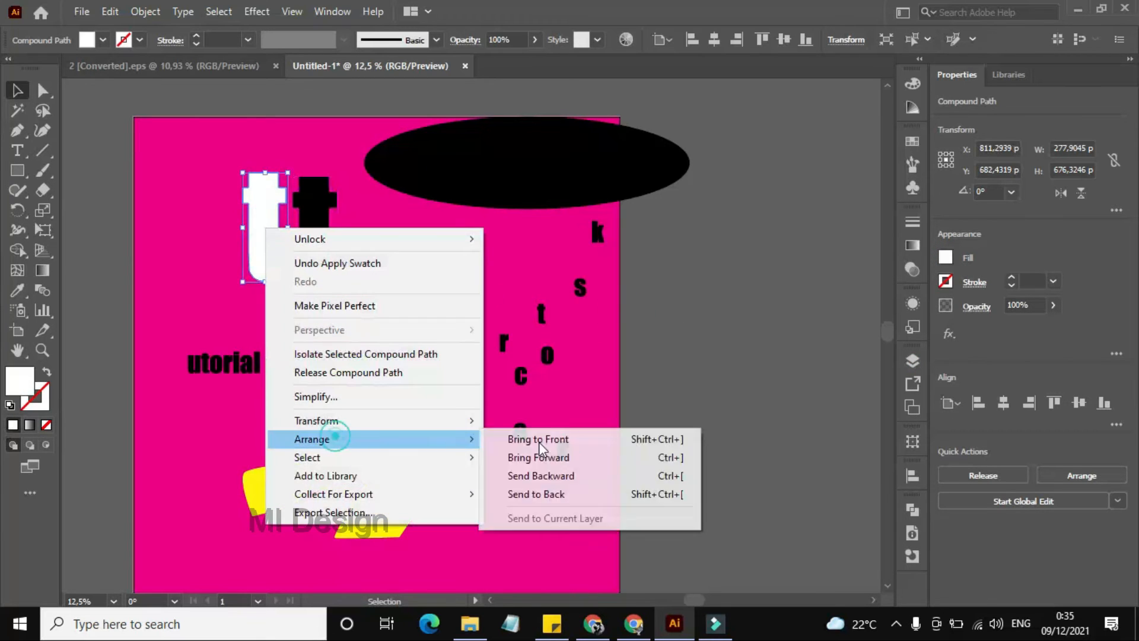
left_click(521, 438)
left_click(636, 356)
- Move the black "t" behind the white one as a slightly offset shadow and reduce its opacity to 33%
left_click_drag(310, 235, 274, 235)
left_click(687, 385)
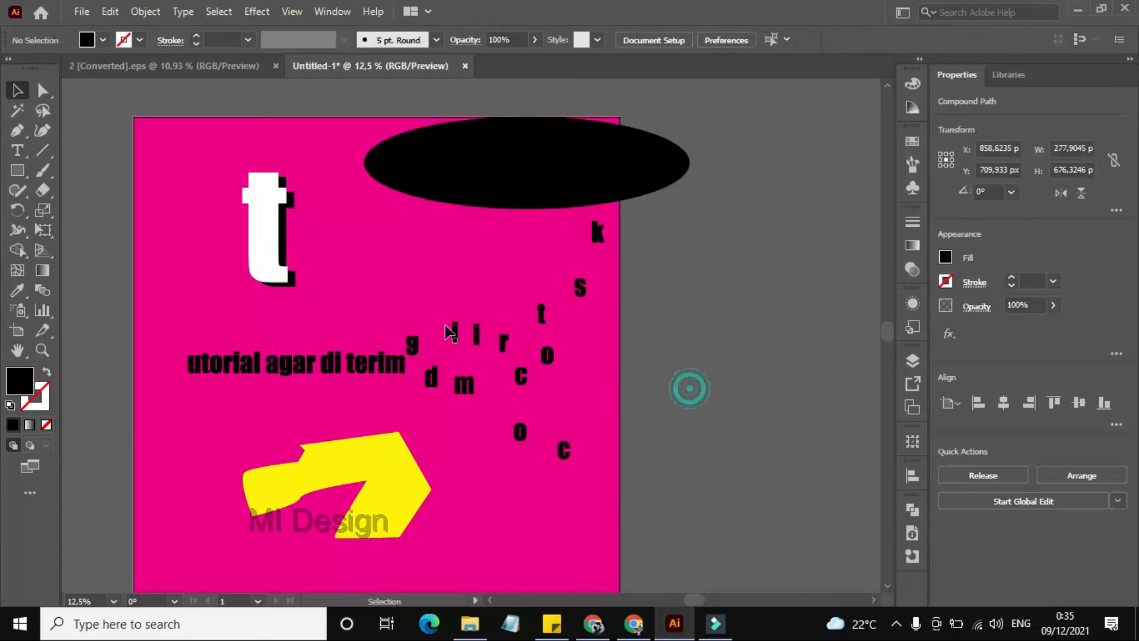
left_click(283, 236)
left_click(1053, 305)
left_click_drag(1024, 323, 996, 322)
left_click(661, 262)
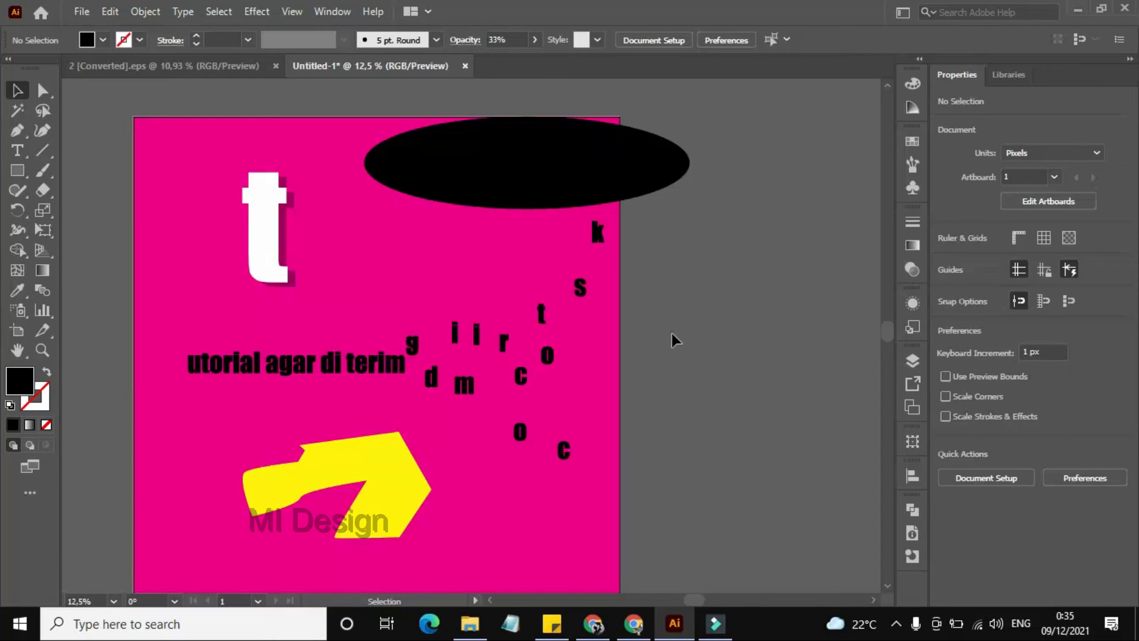
- Move the i of "utorial", the t of "terim" and the d of "di" separately above the text line
left_click(552, 635)
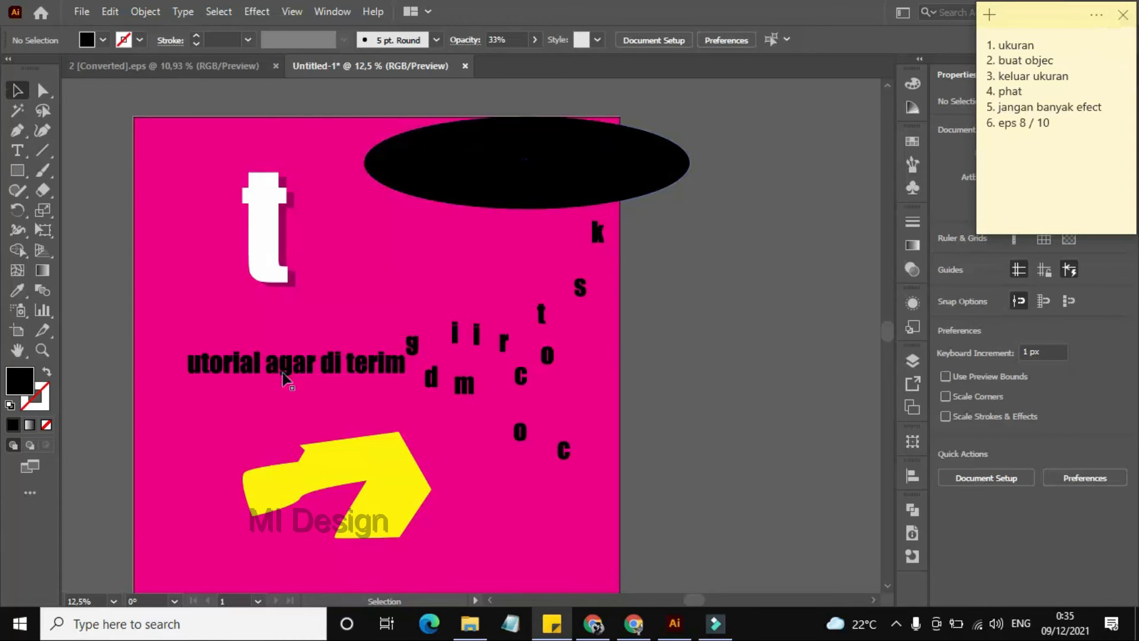
left_click_drag(240, 363, 378, 276)
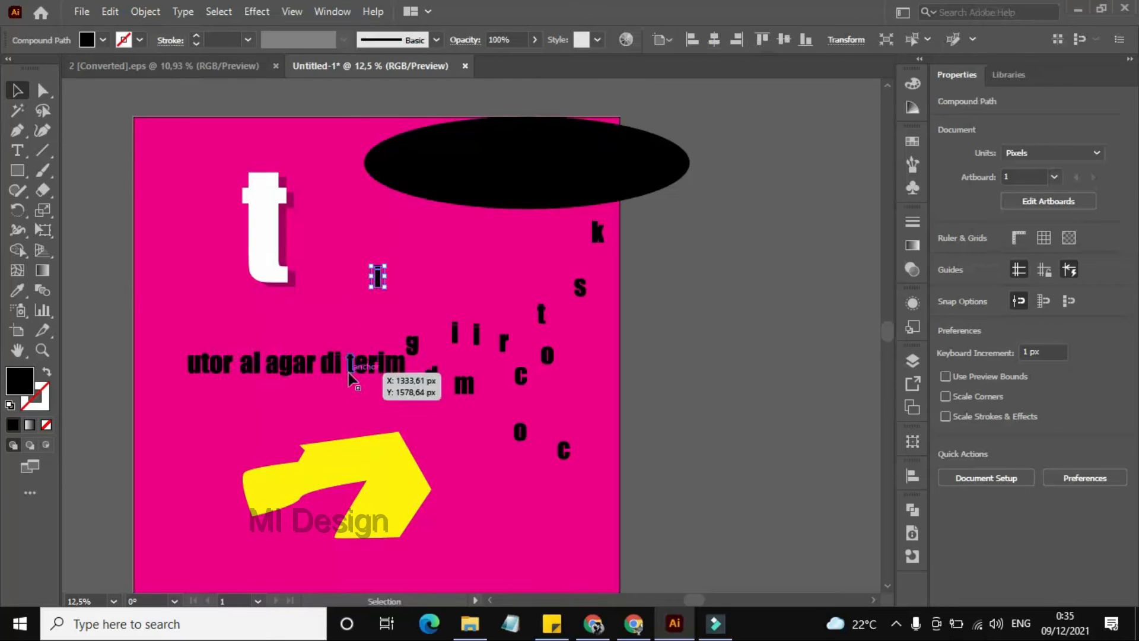
left_click_drag(350, 377, 346, 292)
left_click_drag(330, 372, 305, 313)
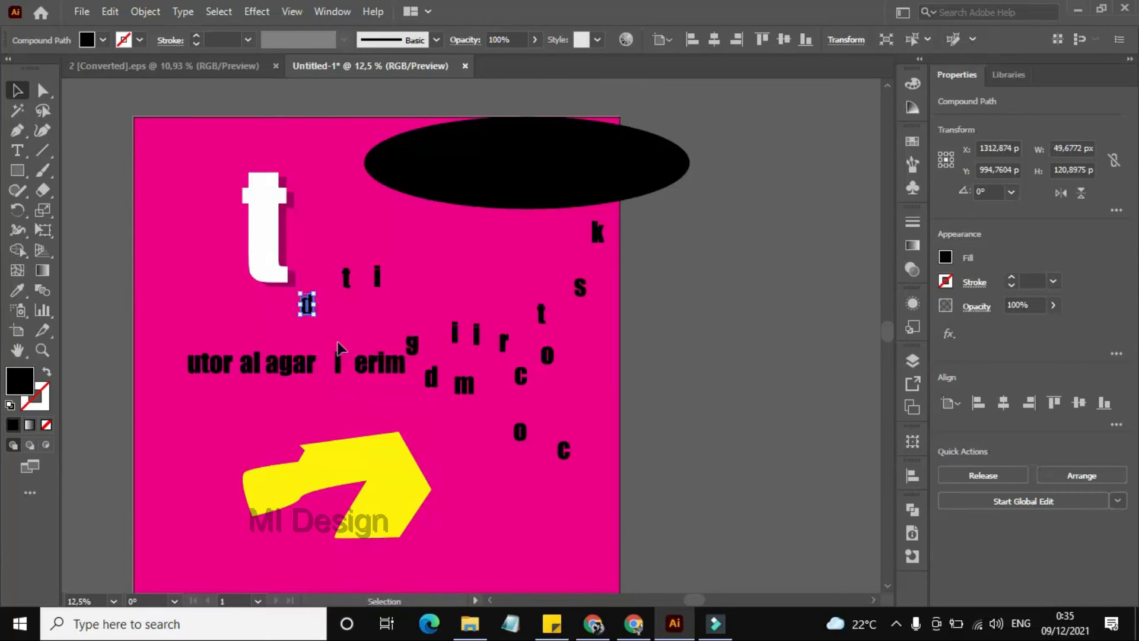
- Switch to Sticky Notes and change item 4 of the checklist to "paht"
left_click(144, 11)
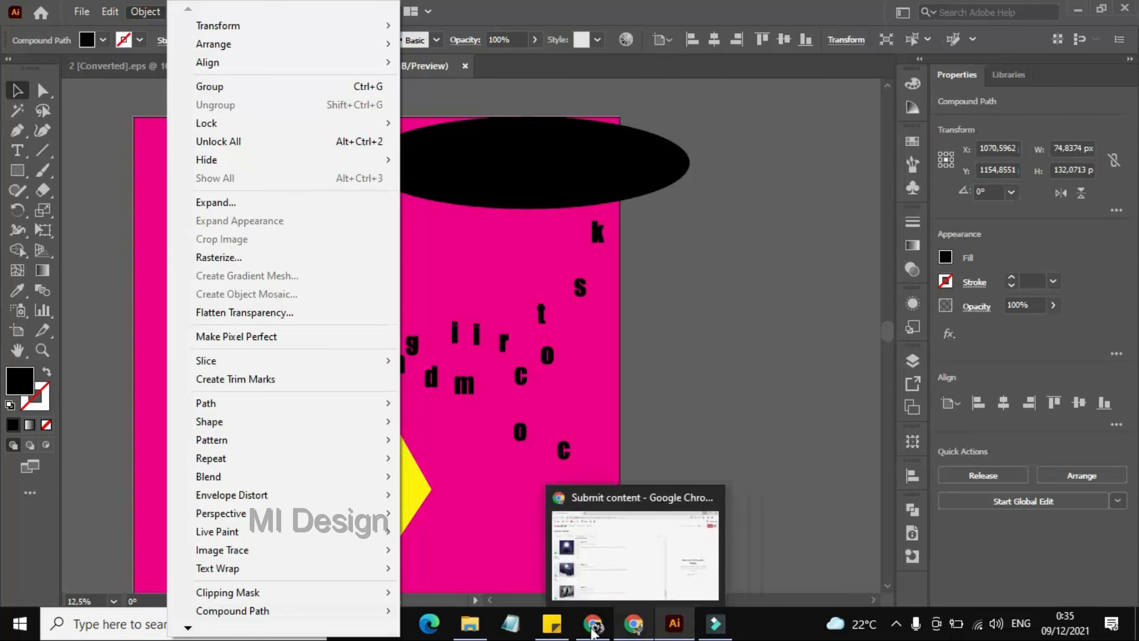
left_click(552, 622)
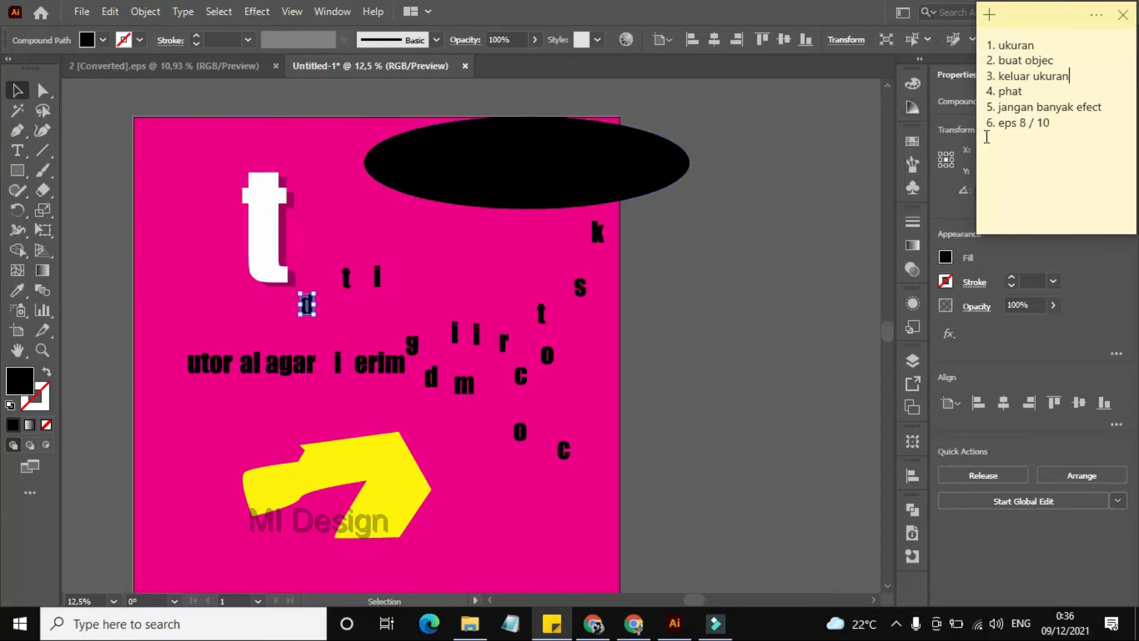
left_click(1020, 92)
- Shift the yellow arrow shape slightly up and to the right, to about X 1313 px, Y 2170 px
left_click(17, 91)
left_click(753, 358)
left_click_drag(387, 497, 366, 464)
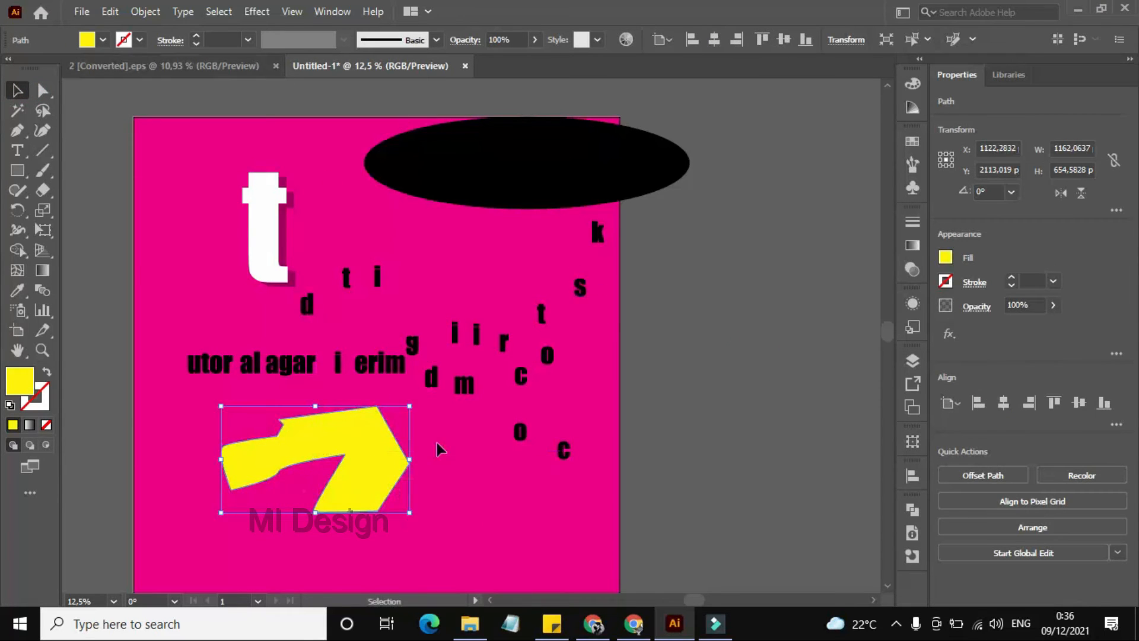
left_click_drag(333, 454, 363, 463)
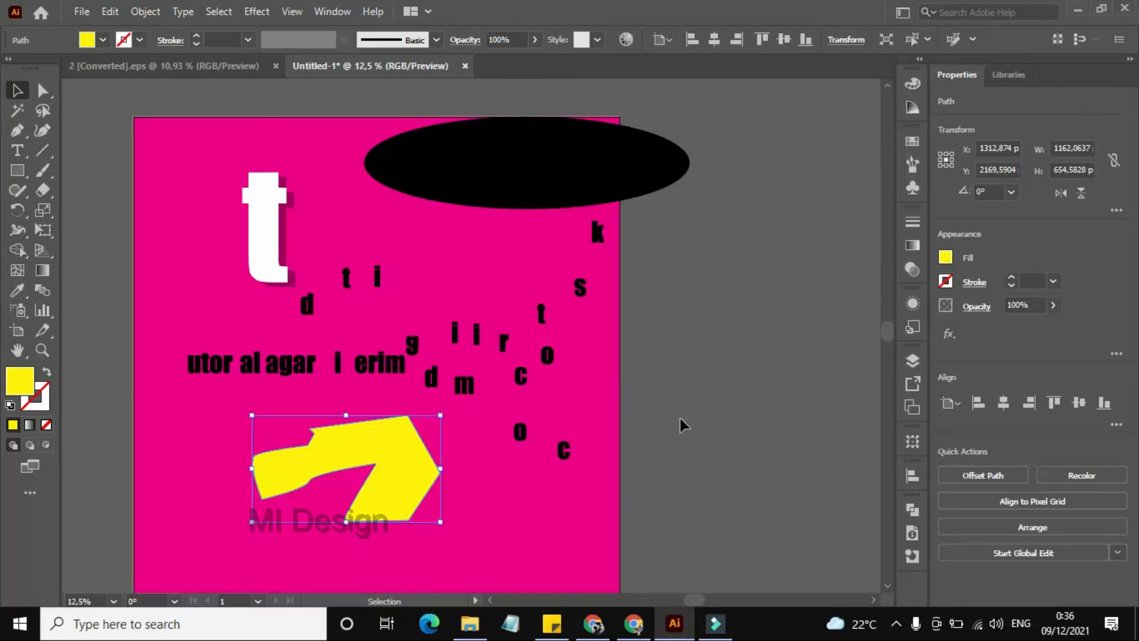
- Review the checklist in Sticky Notes and examine the white "t" with its shadow, leaving nothing selected
mouse_move(547, 629)
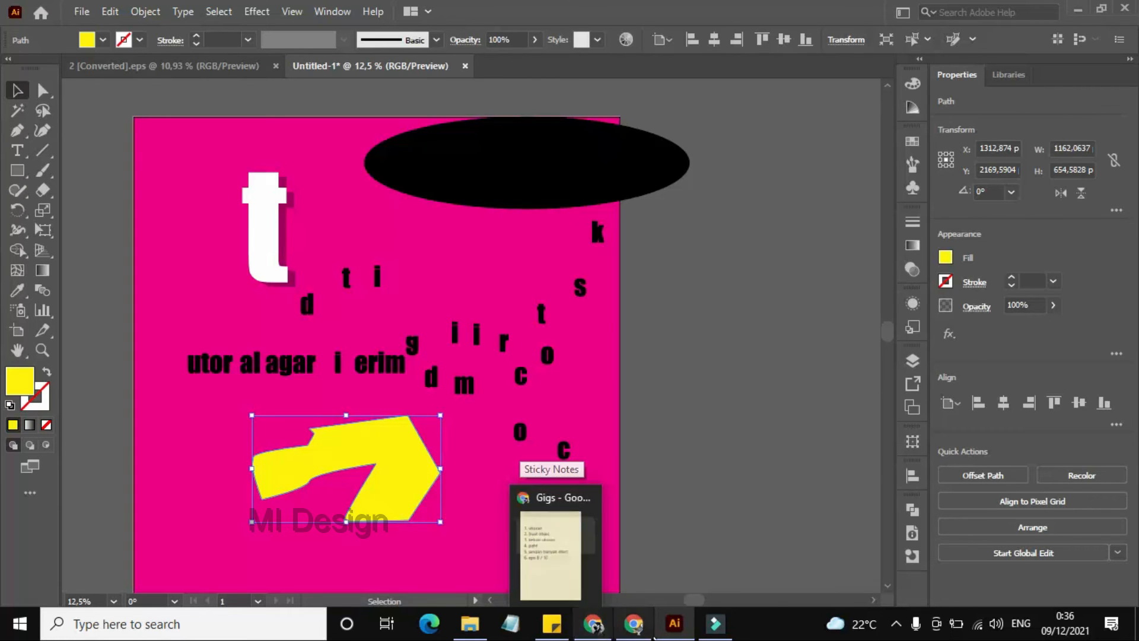
left_click(552, 623)
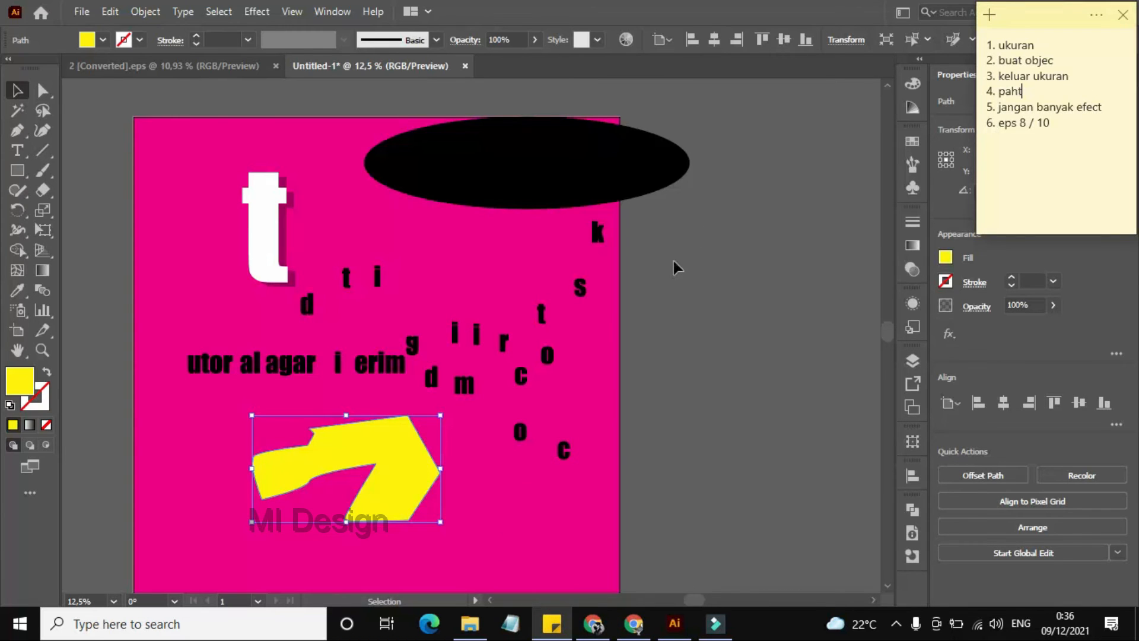
left_click(741, 318)
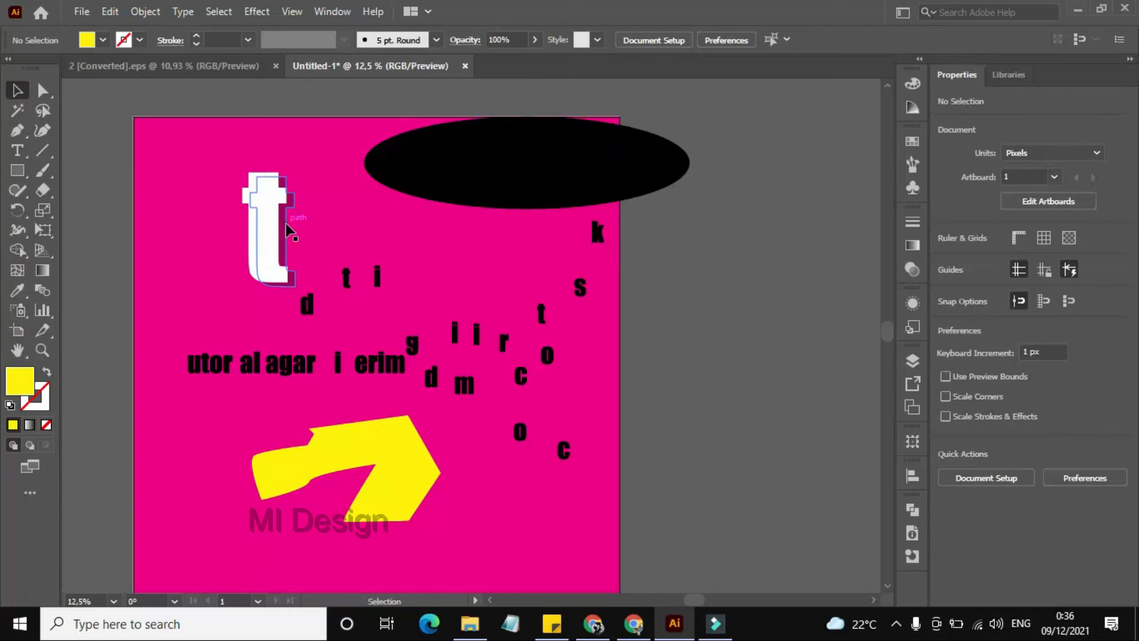
left_click(256, 205)
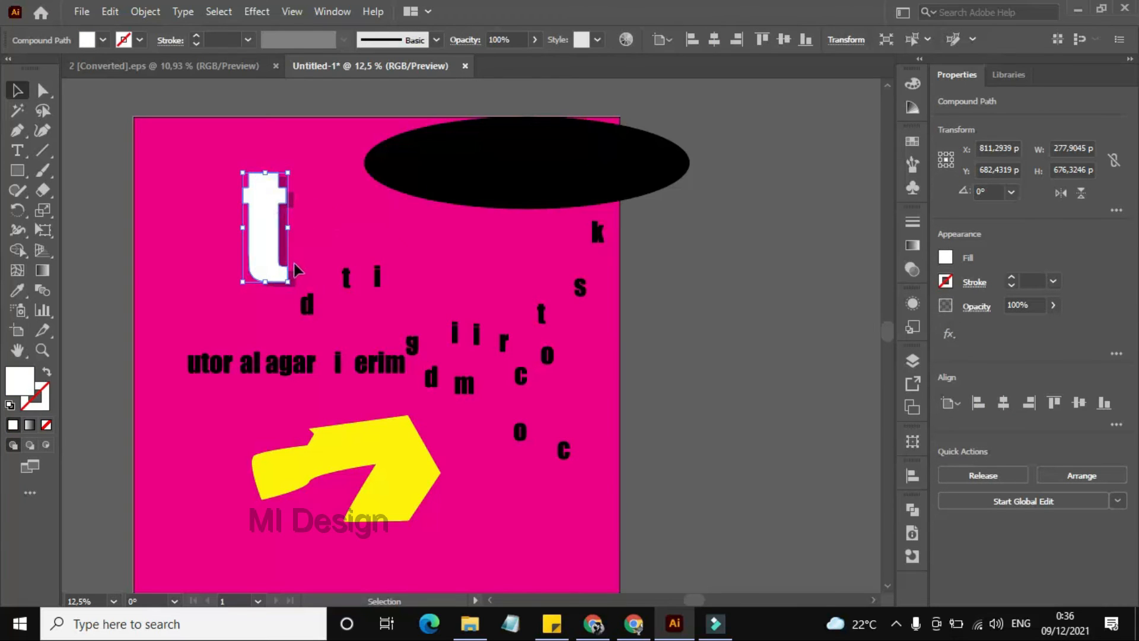
left_click(552, 623)
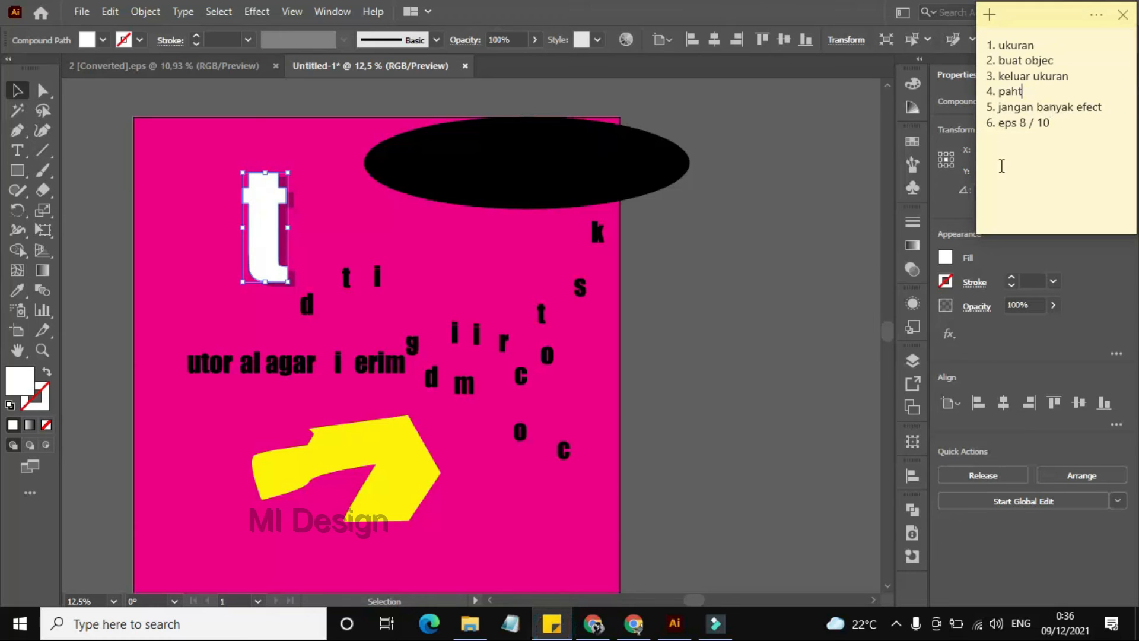
left_click(694, 315)
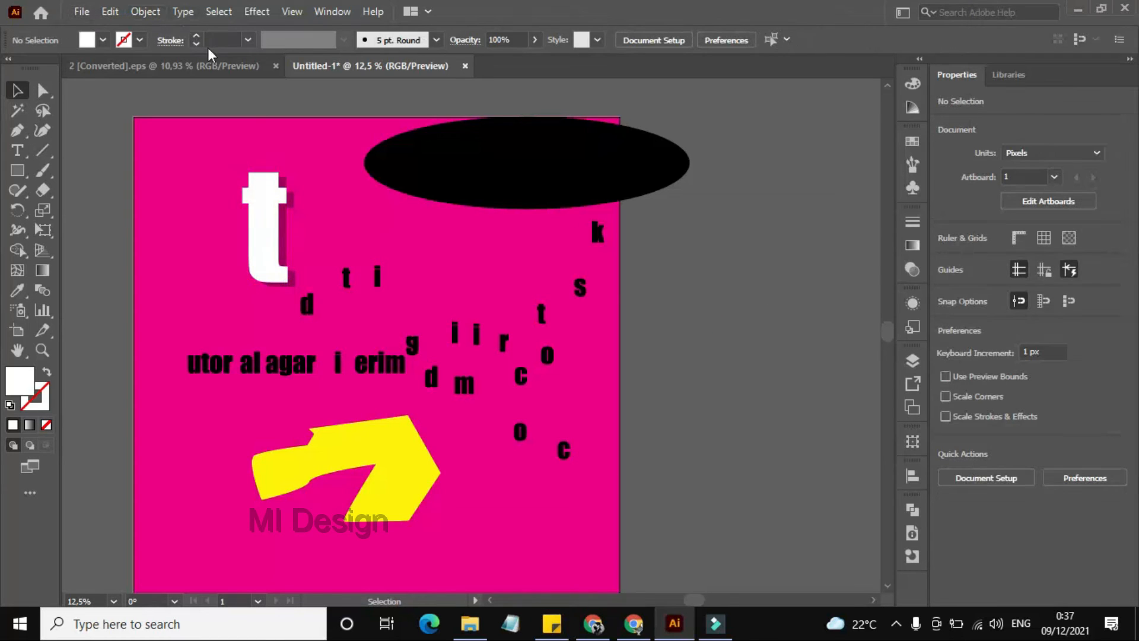
- Switch to the 2 [Converted].eps document and look over the whole night-forest artwork
left_click(165, 61)
scroll(594, 287, "down", 2)
scroll(585, 320, "up", 3)
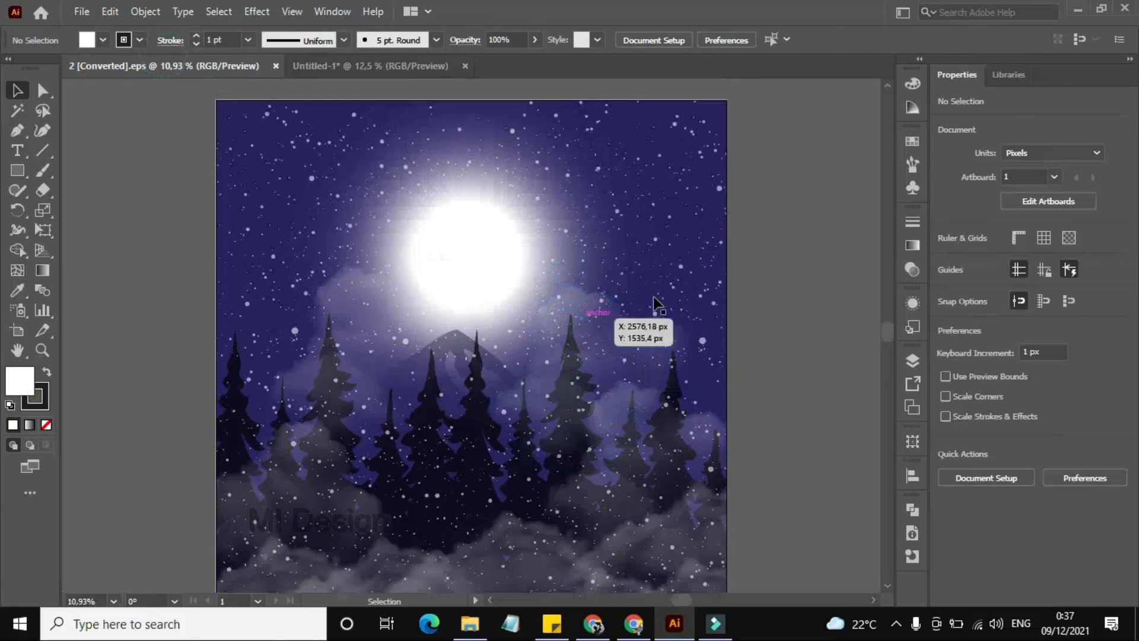
scroll(742, 294, "down", 1)
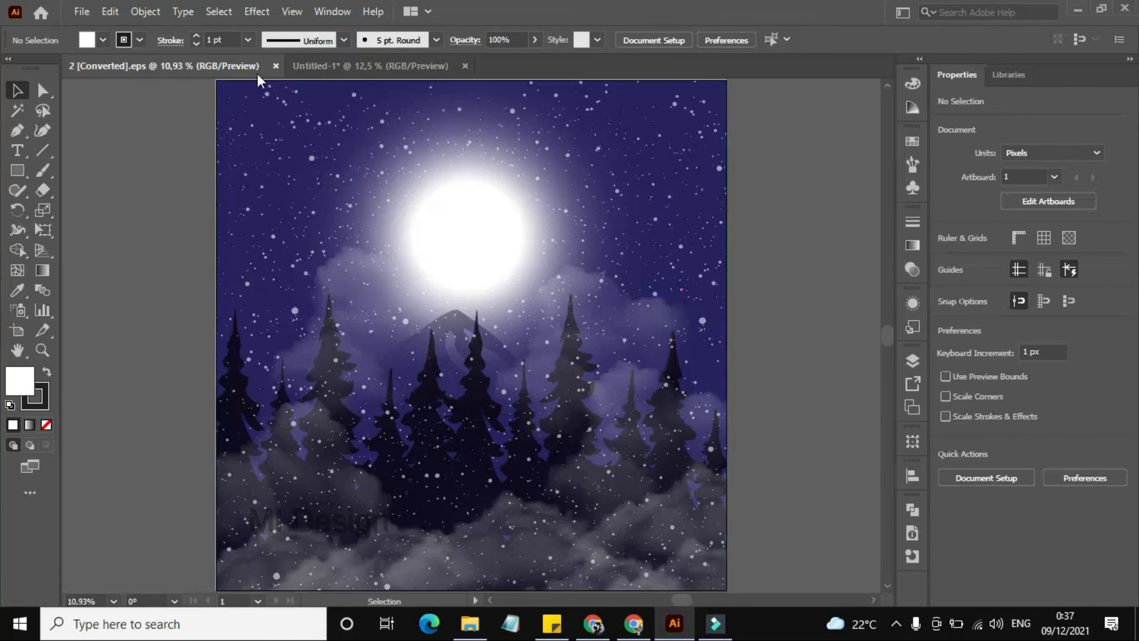
left_click(162, 12)
key("Escape")
- Review the Save for Web format, quality and image size settings for the night-forest artwork, then cancel the export
left_click(81, 12)
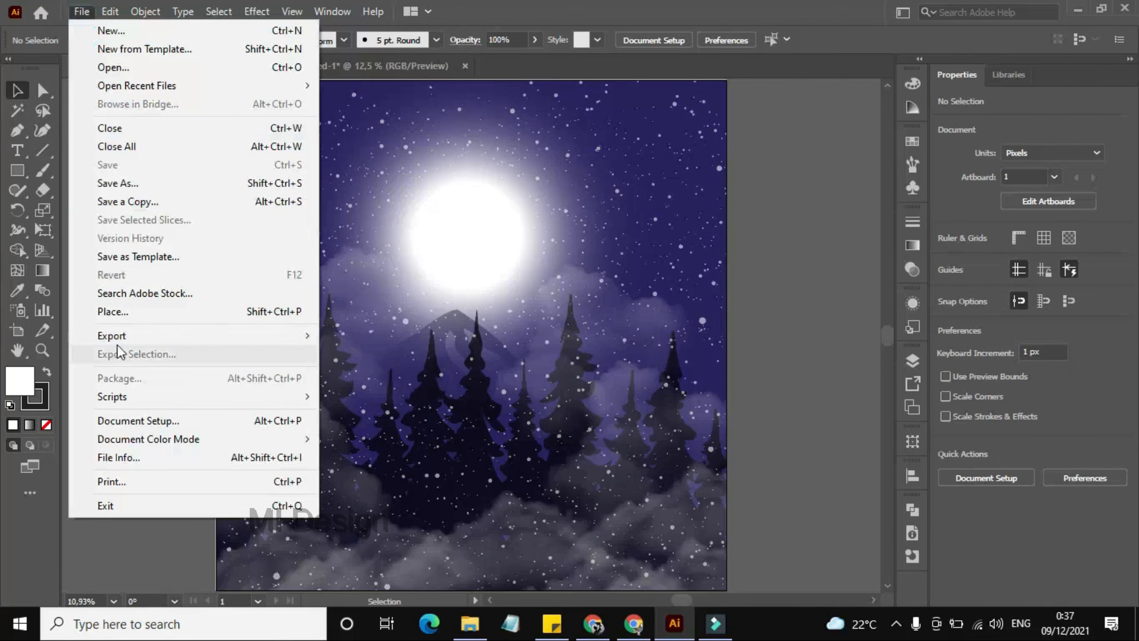
mouse_move(211, 337)
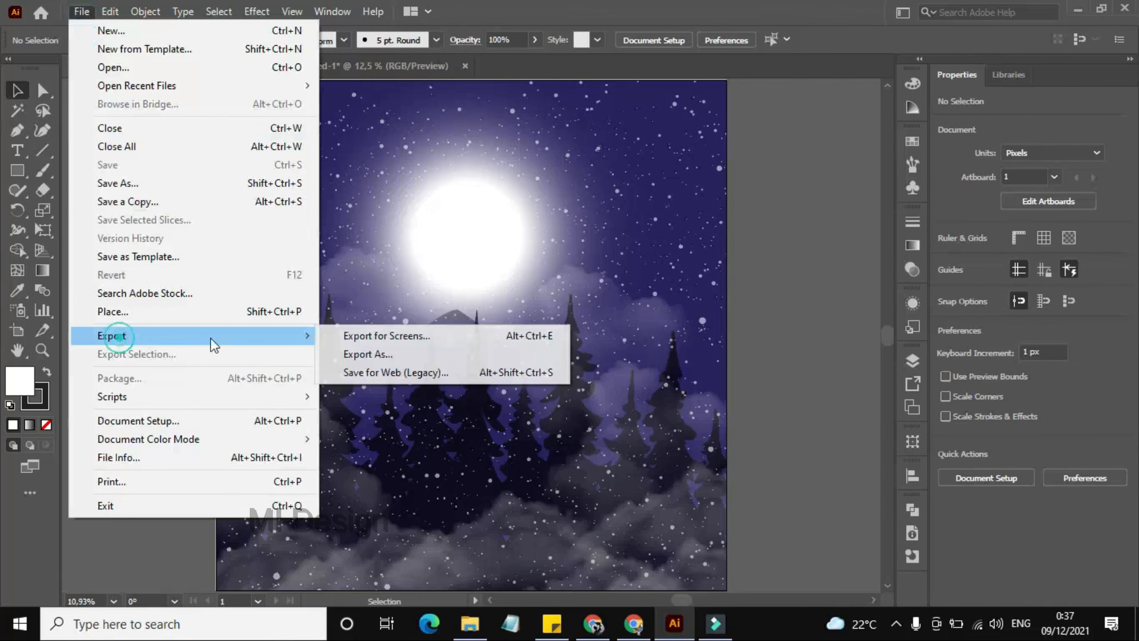
left_click(419, 372)
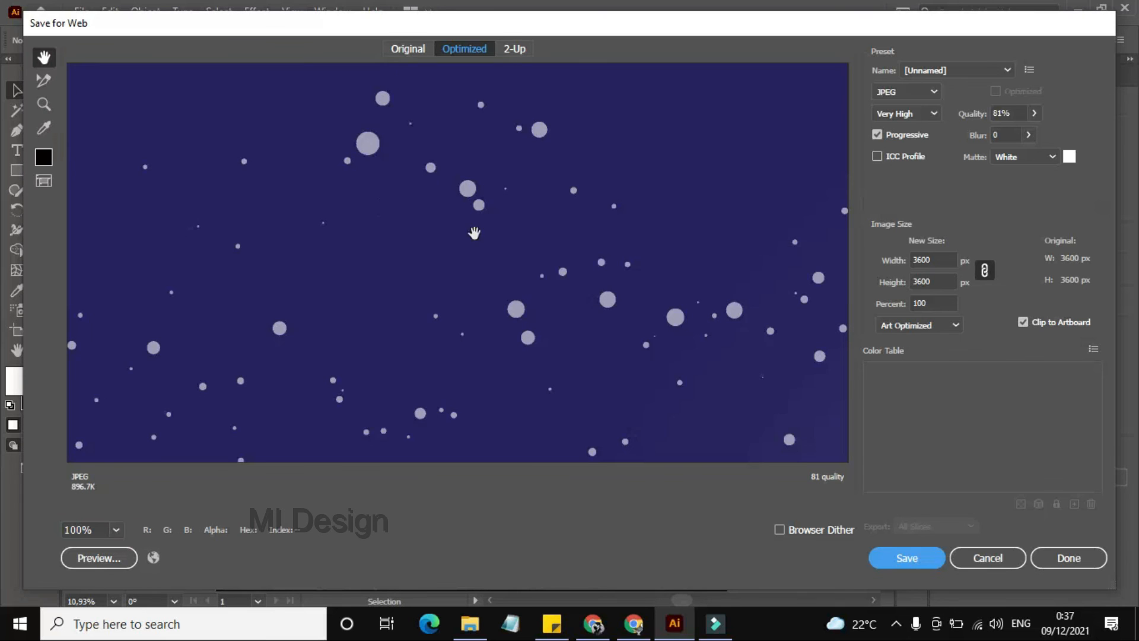
left_click(980, 557)
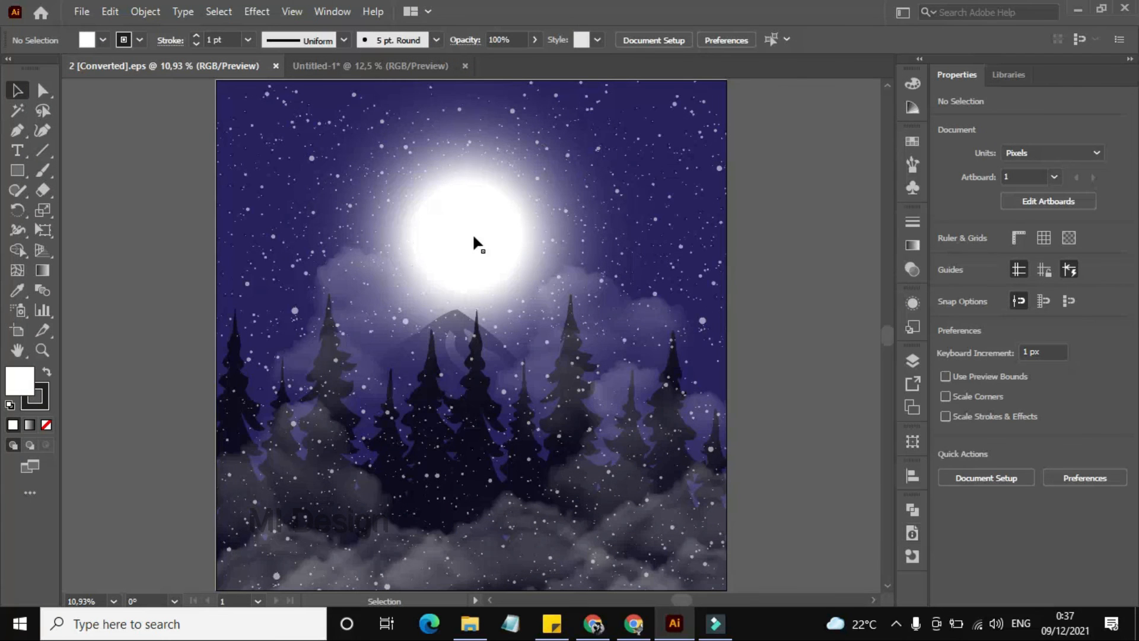
left_click_drag(490, 367, 506, 307)
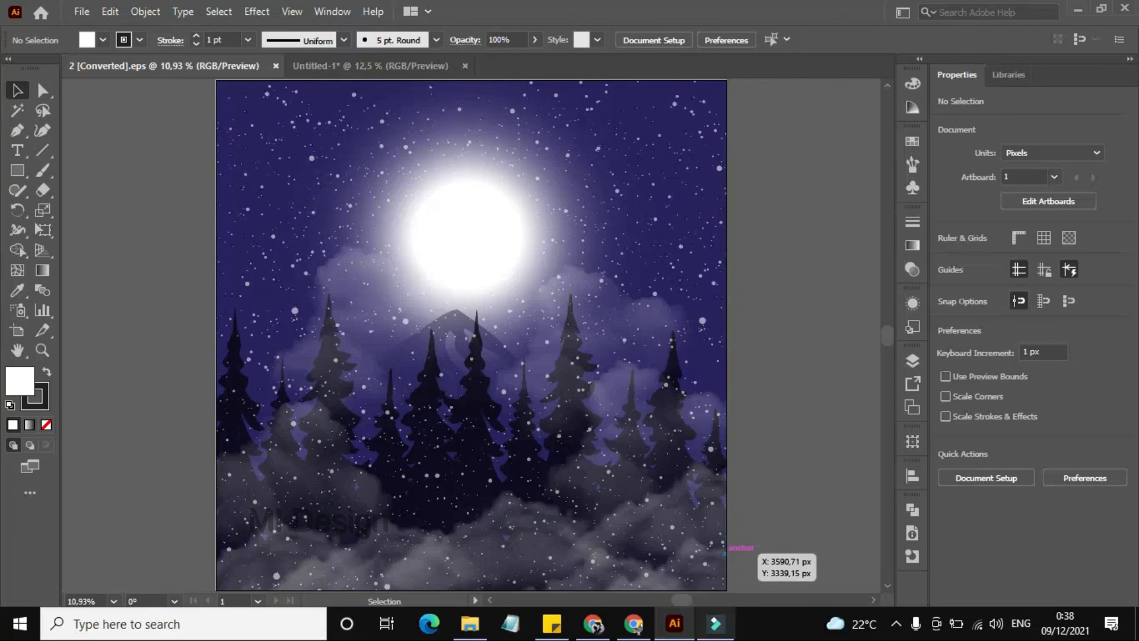
- Switch to the Shutterstock page in Chrome and examine the review status of the submitted EPS files
left_click(623, 630)
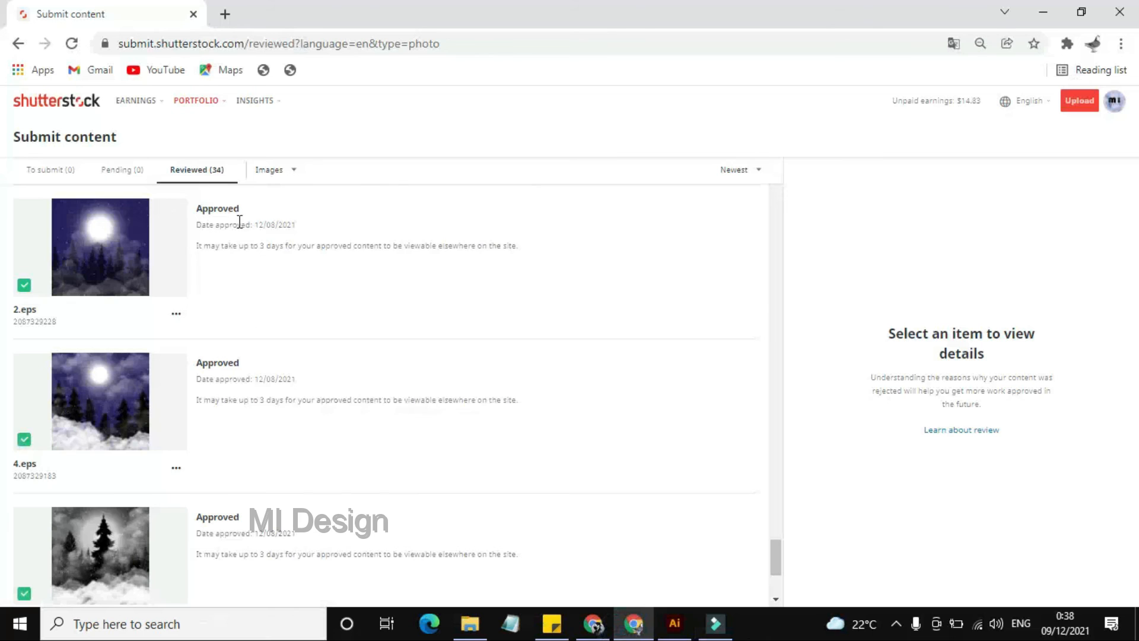
scroll(221, 472, "down", 4)
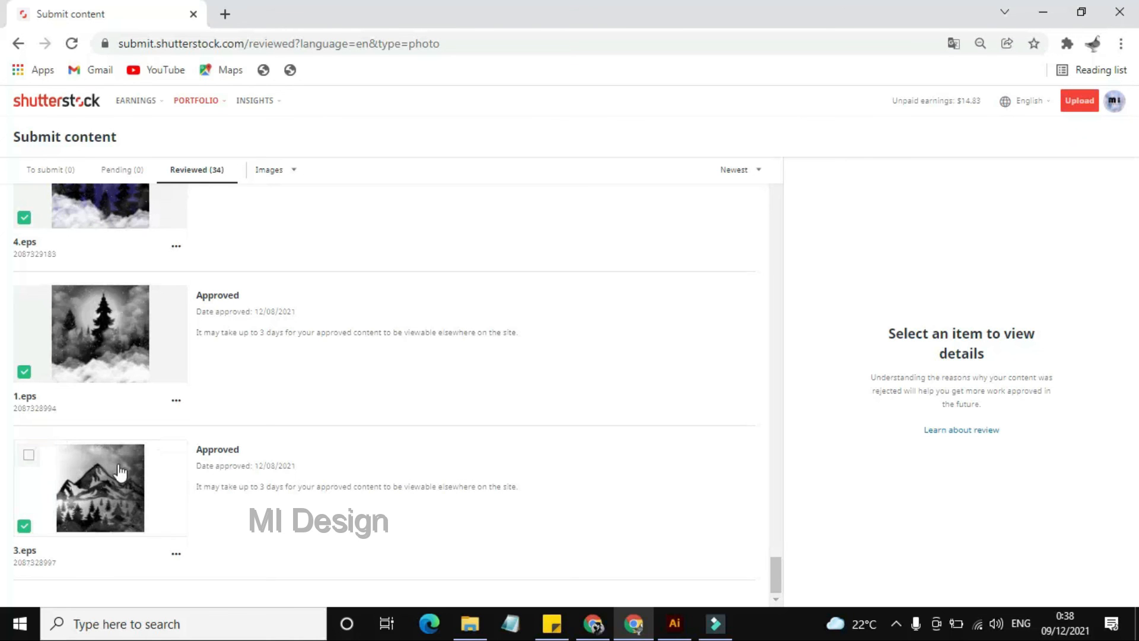
scroll(152, 343, "up", 10)
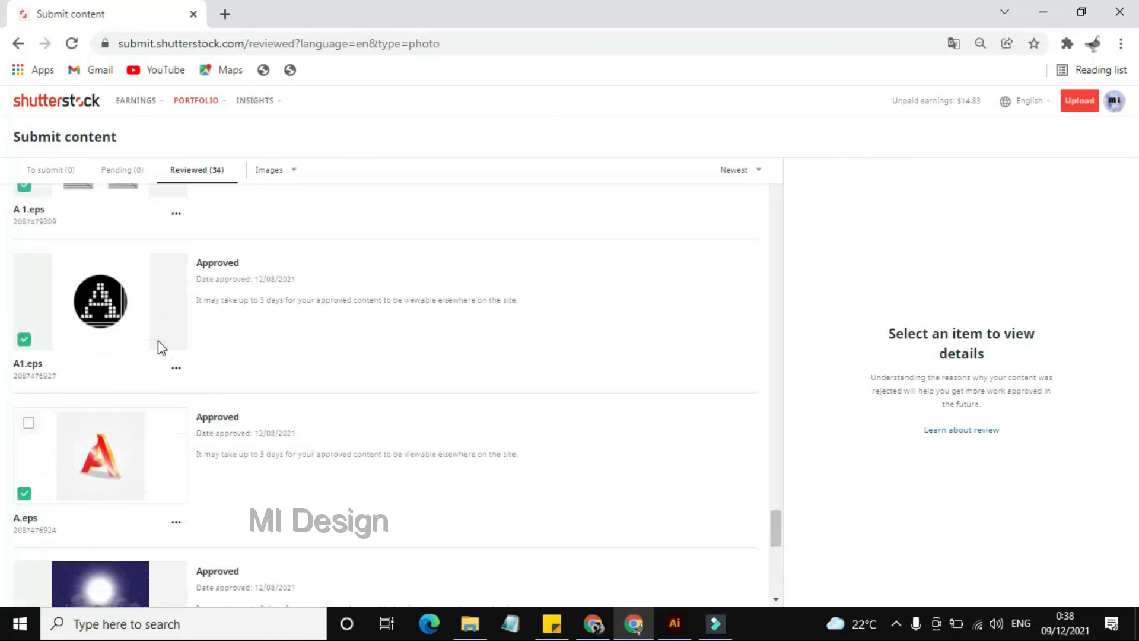
scroll(158, 340, "down", 10)
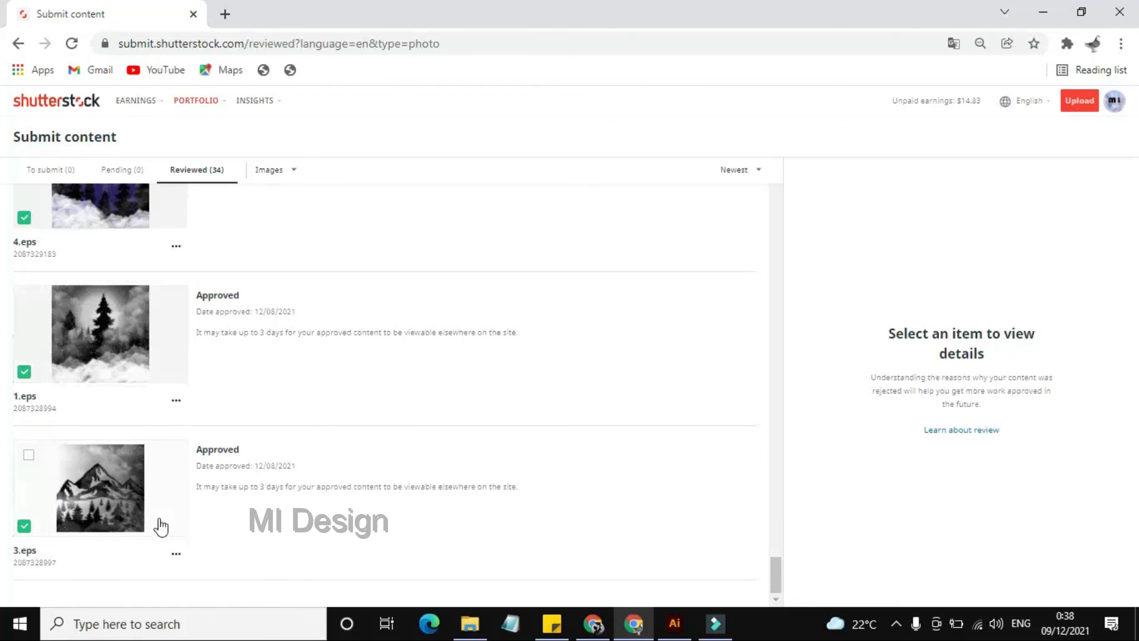
scroll(135, 412, "up", 2)
scroll(132, 410, "up", 1)
scroll(133, 412, "down", 2)
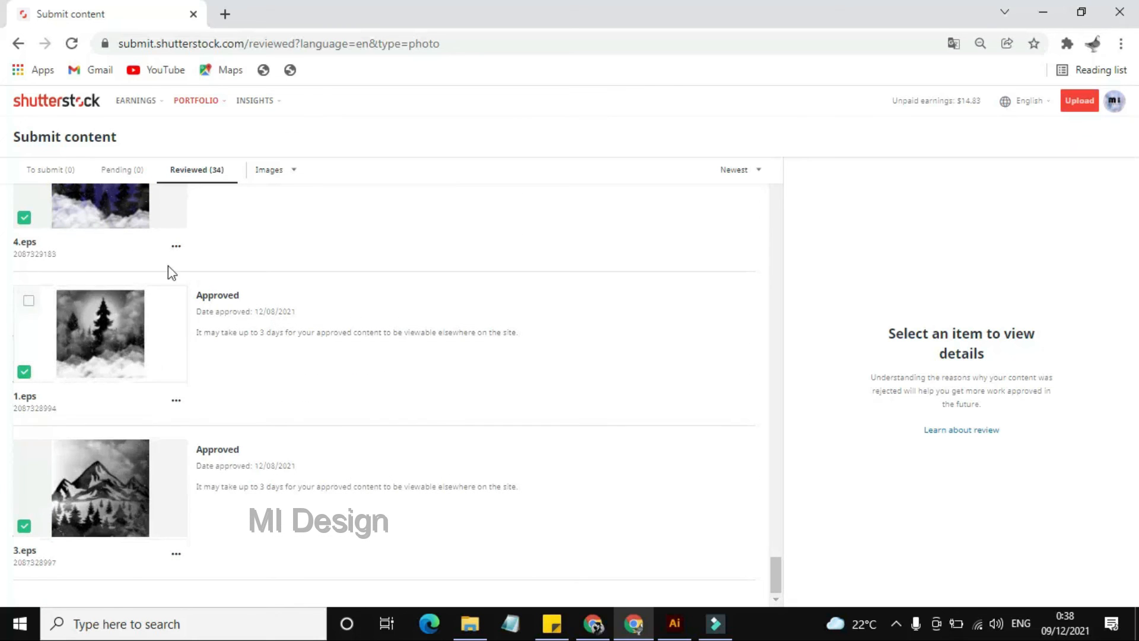
scroll(143, 485, "up", 1)
scroll(155, 454, "down", 1)
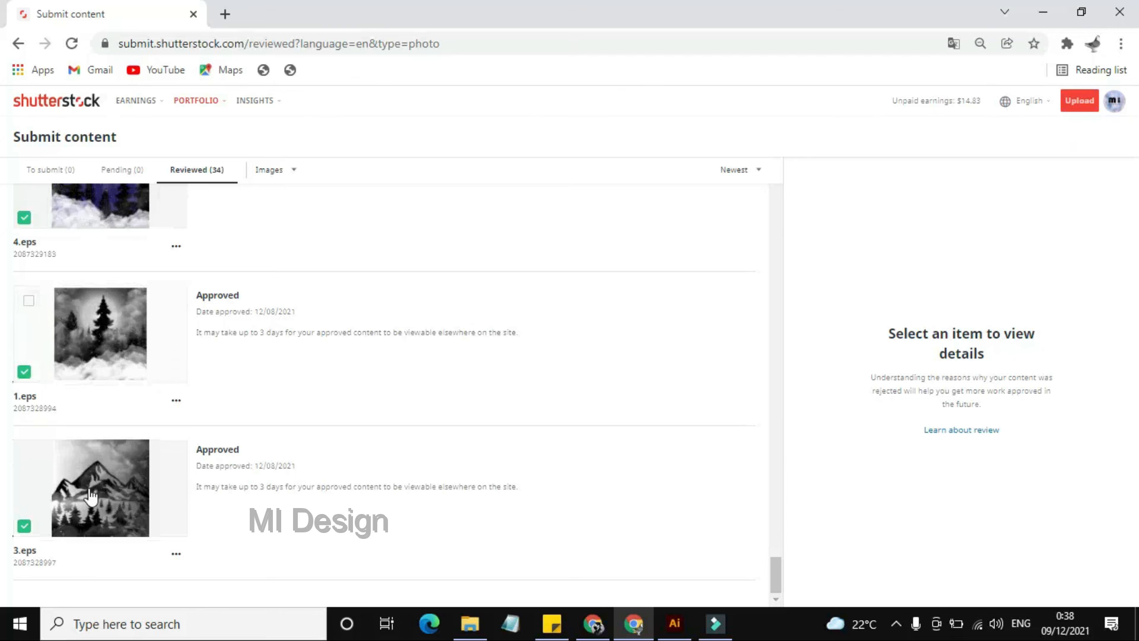
scroll(89, 356, "up", 1)
scroll(105, 335, "down", 1)
- Return to Illustrator and try to save the night-forest artwork with Save As under the file name 2 [Converted]
left_click(680, 616)
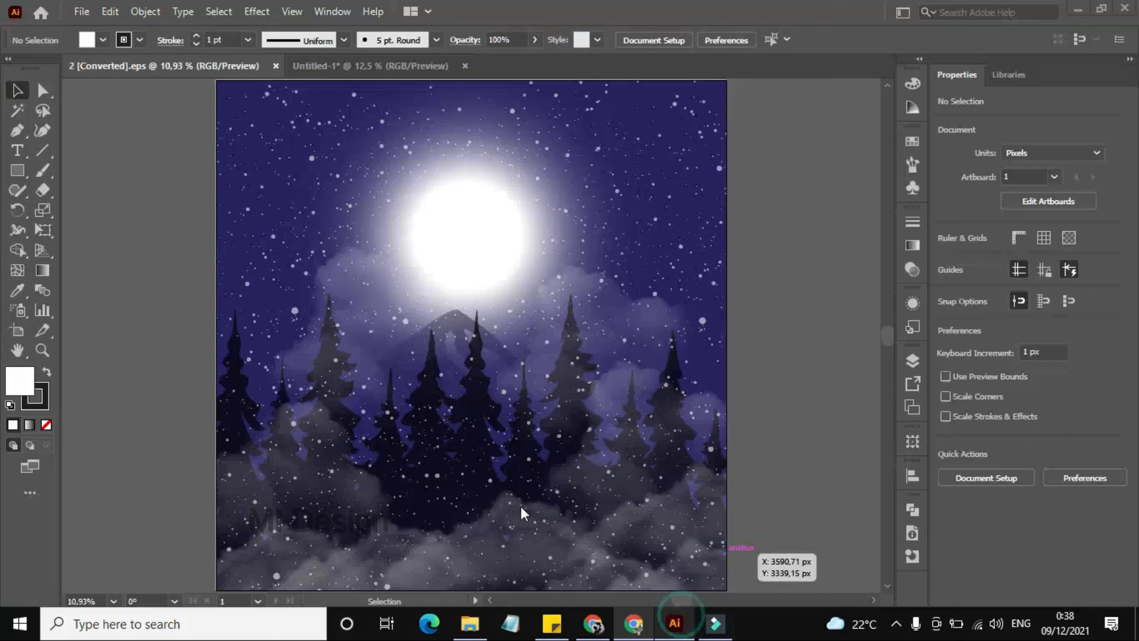
left_click(81, 11)
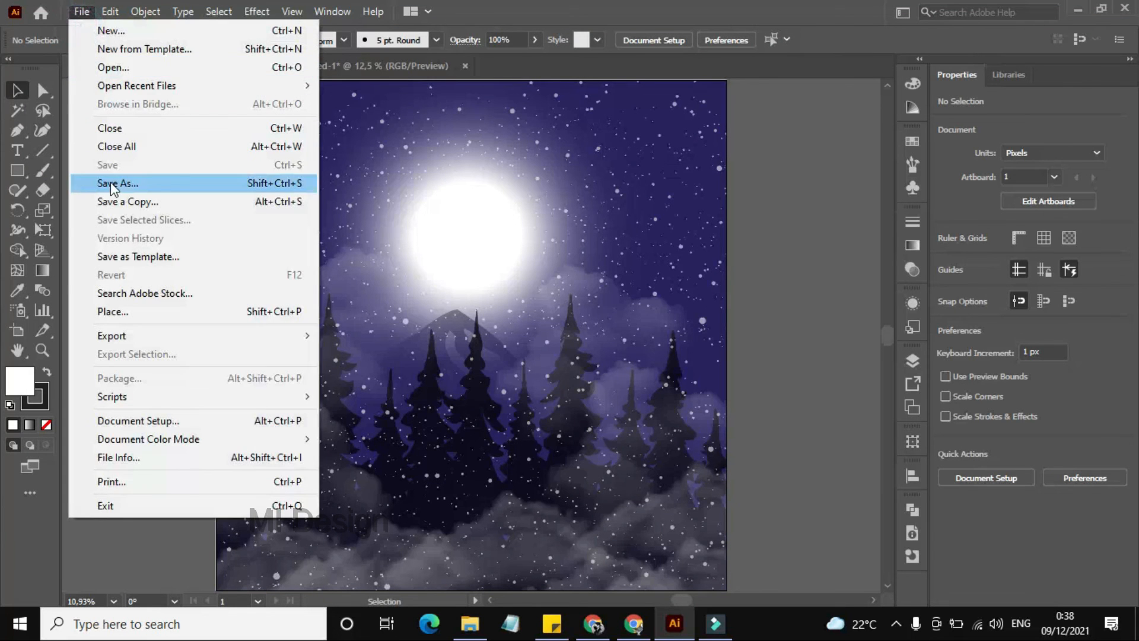
left_click(114, 183)
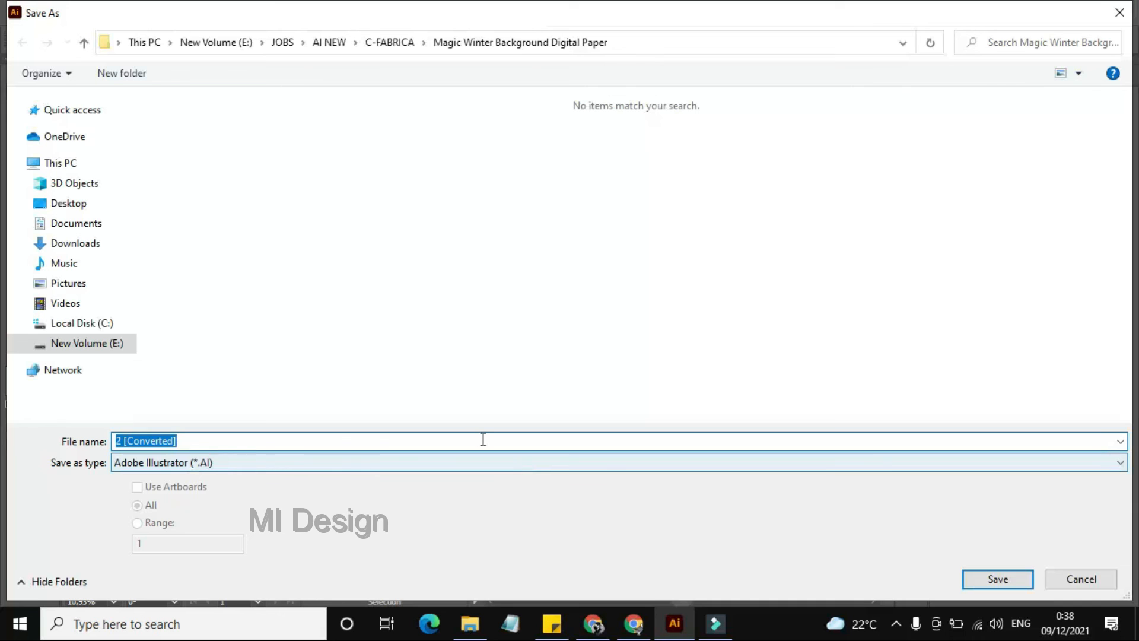
left_click(70, 264)
left_click(1000, 576)
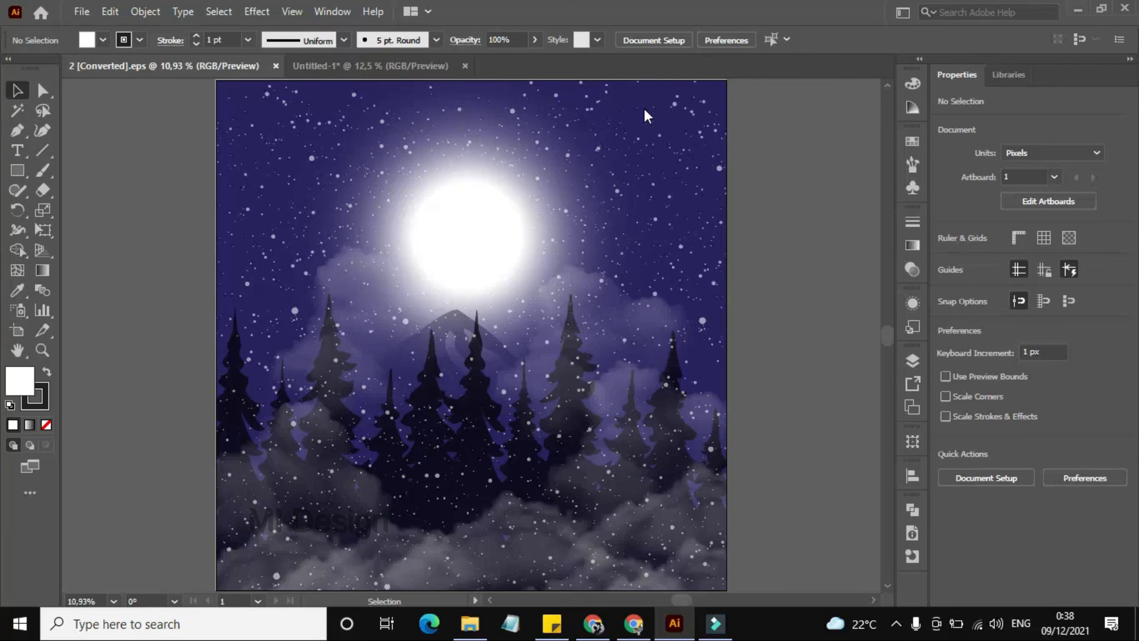
- Start saving a copy of the night-forest artwork in Illustrator EPS format under the file name 2 [Converted]
left_click(733, 542)
left_click(81, 11)
left_click(136, 187)
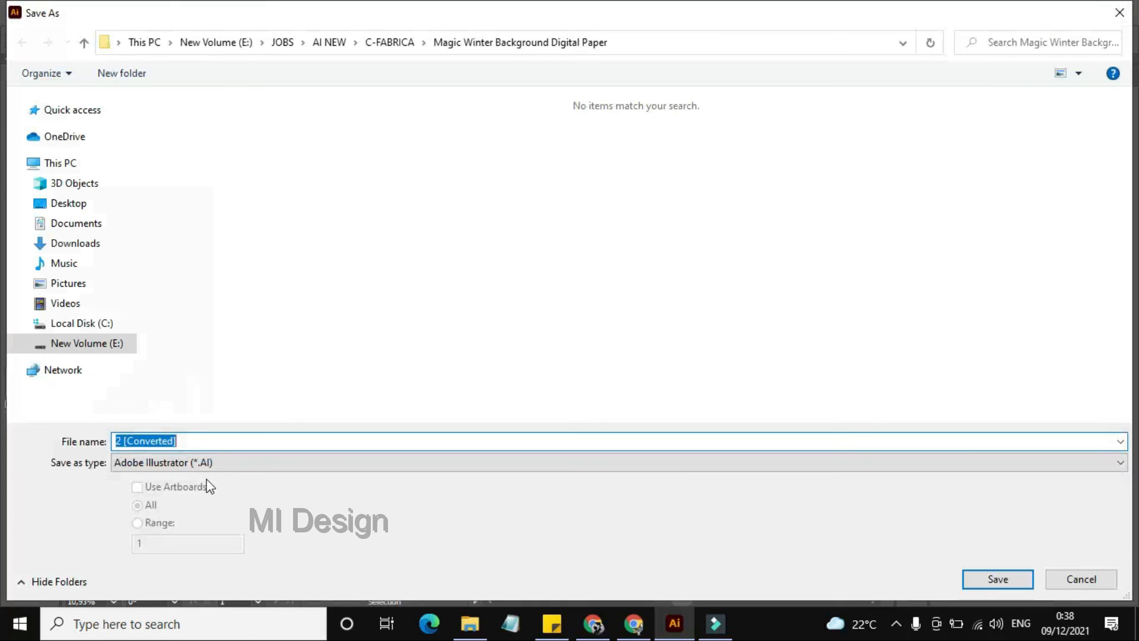
left_click(209, 462)
left_click(236, 502)
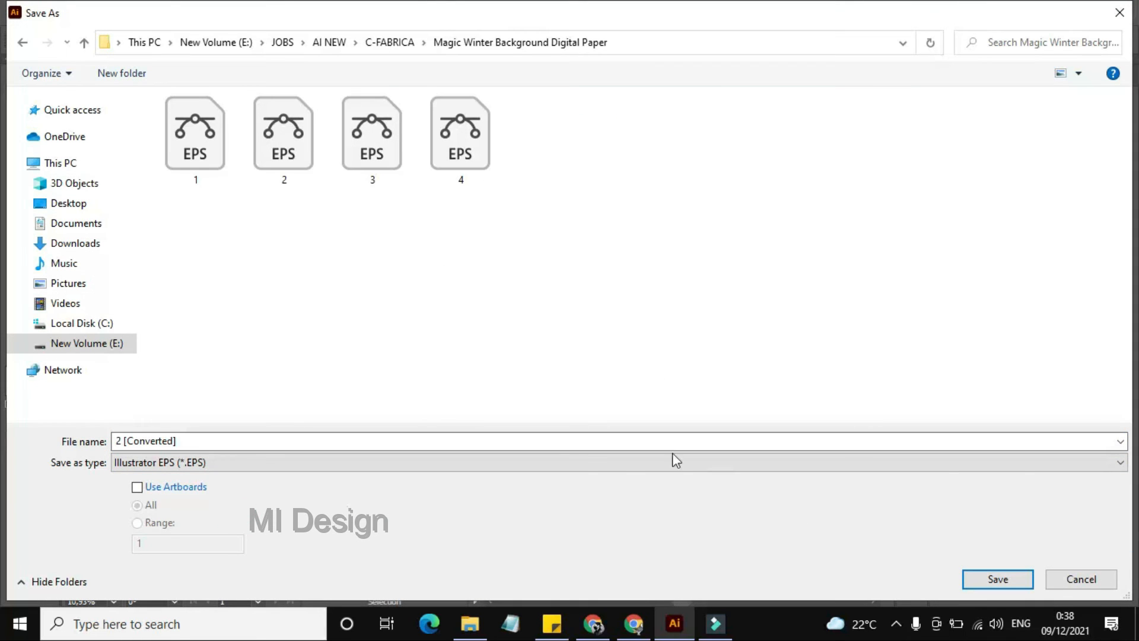
left_click(973, 585)
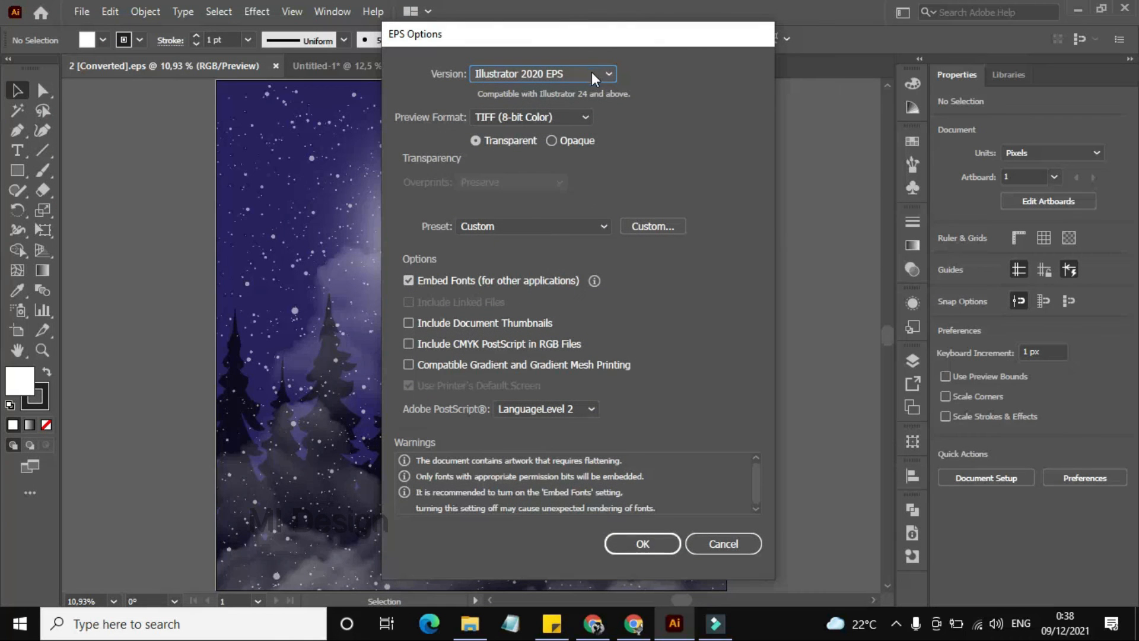
- Set the custom transparency flattener to a raster/vector balance of 0 and a line art and text resolution of 72 ppi
left_click(650, 222)
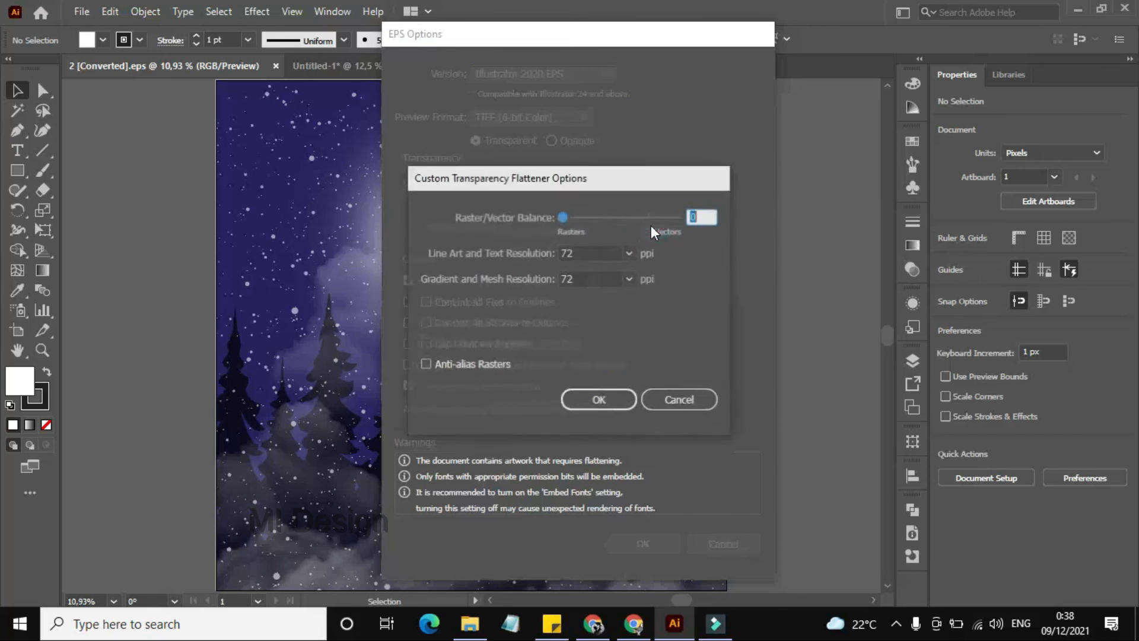
mouse_move(564, 217)
left_mouse_down()
mouse_move(679, 223)
mouse_move(568, 216)
left_mouse_up()
left_click(629, 252)
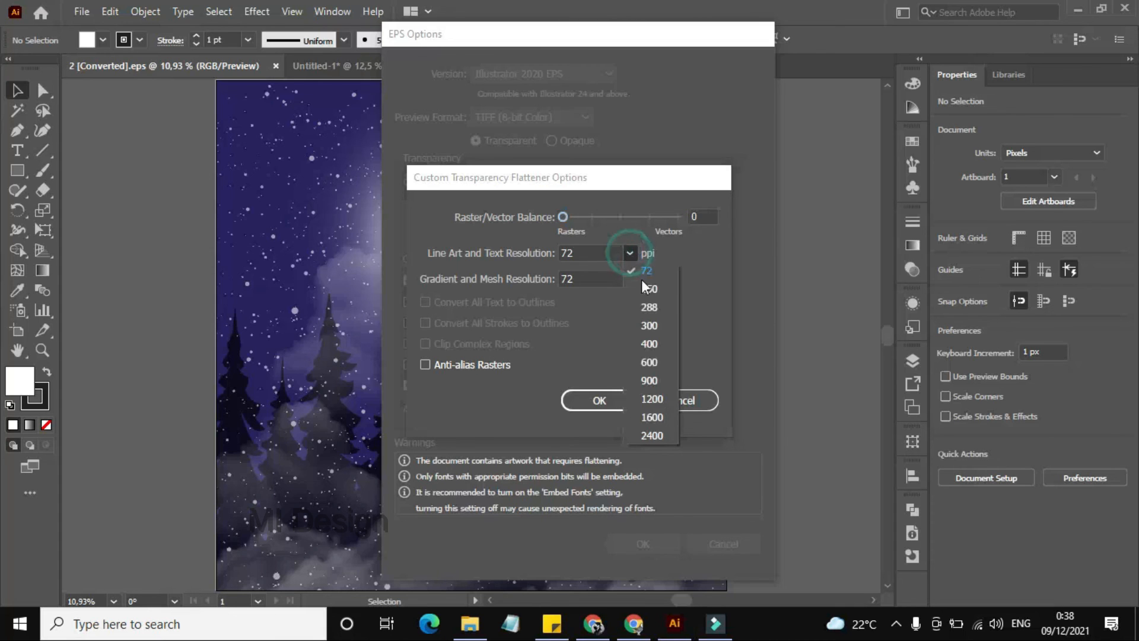
left_click(653, 273)
left_click(602, 407)
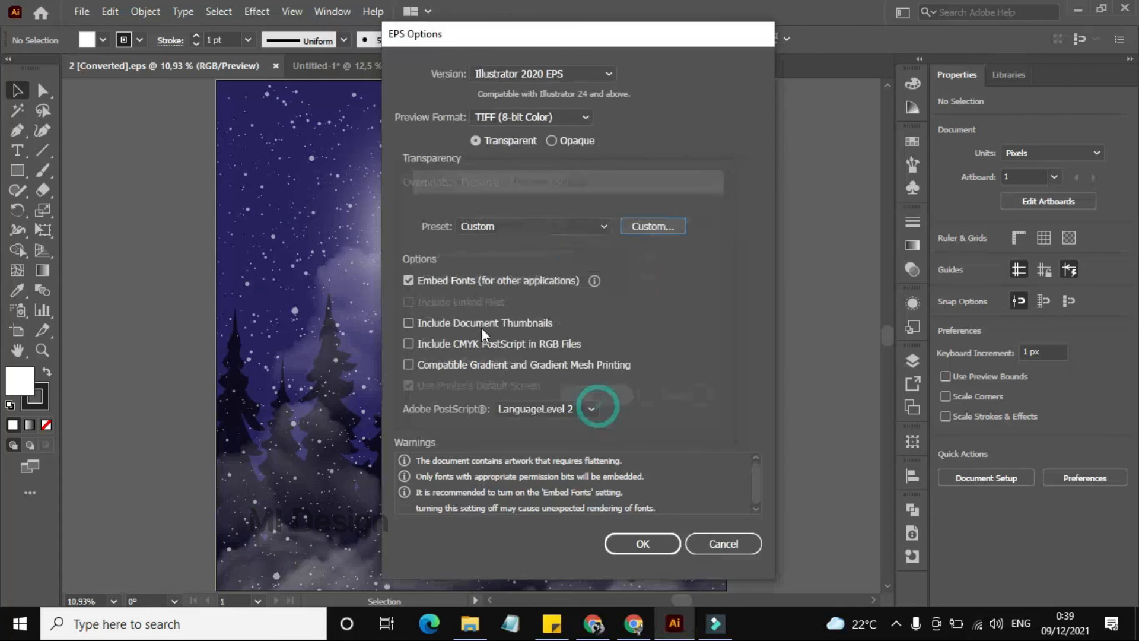
- Turn off font embedding and set the preview format to None for the EPS file
left_click(462, 279)
left_click(545, 119)
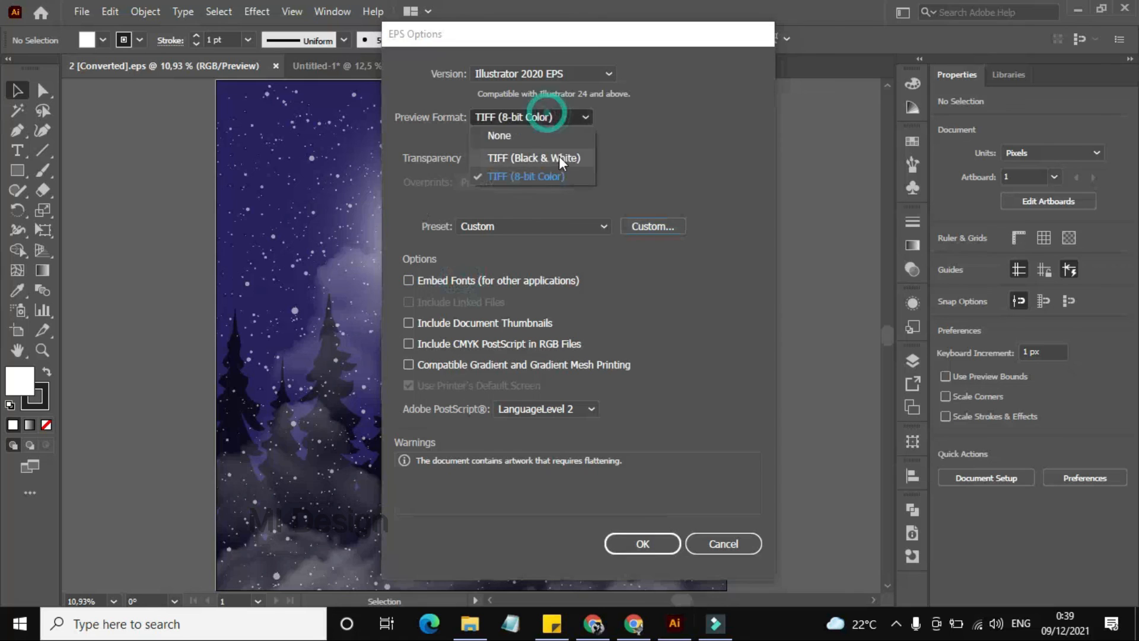
left_click(540, 129)
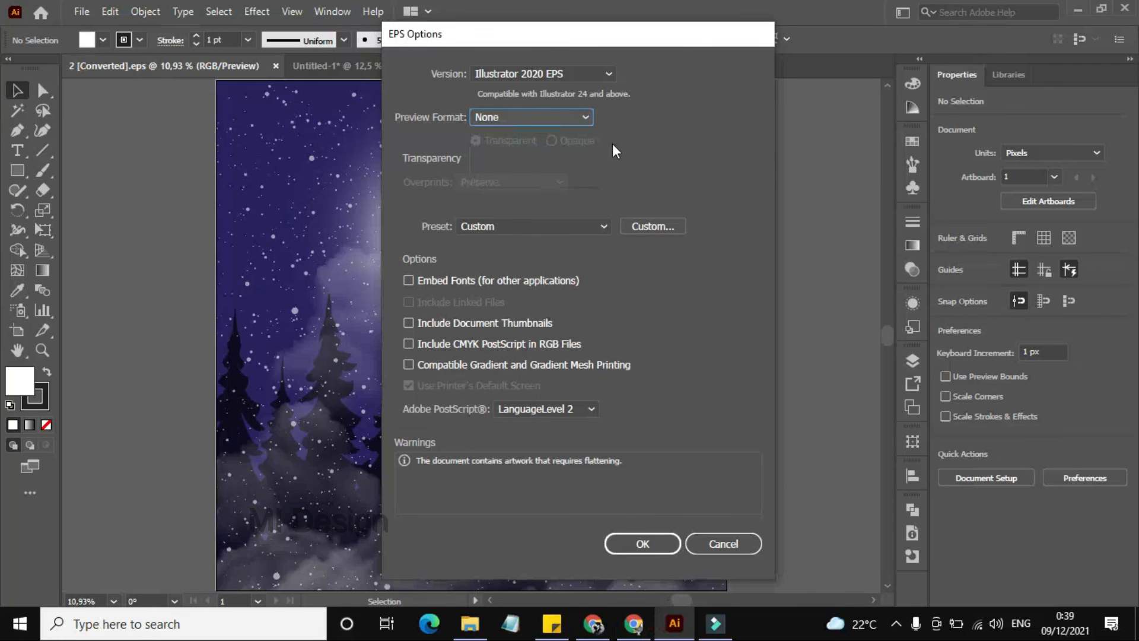
- Set the EPS version to Illustrator 10 EPS, then cancel the save
left_click(606, 71)
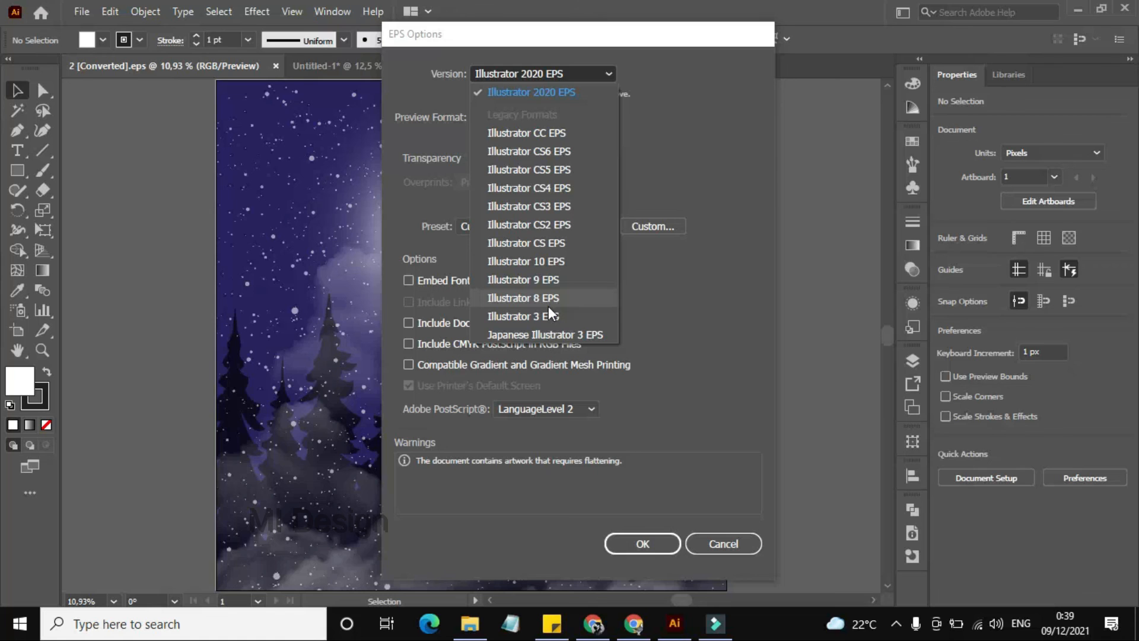
left_click(580, 260)
left_click(641, 527)
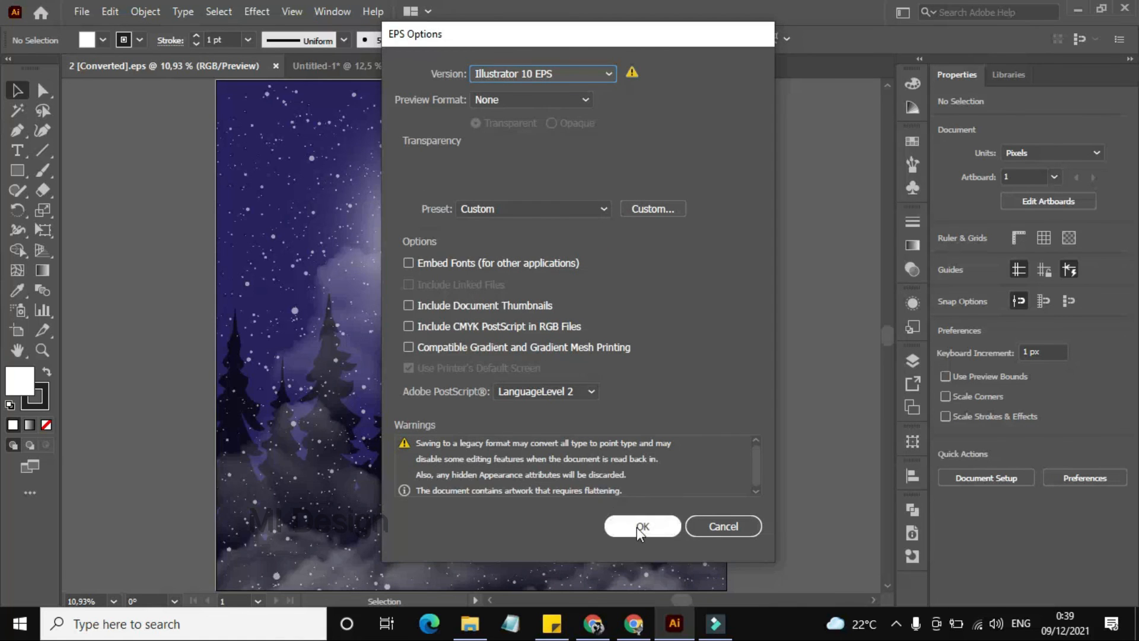
left_click(741, 527)
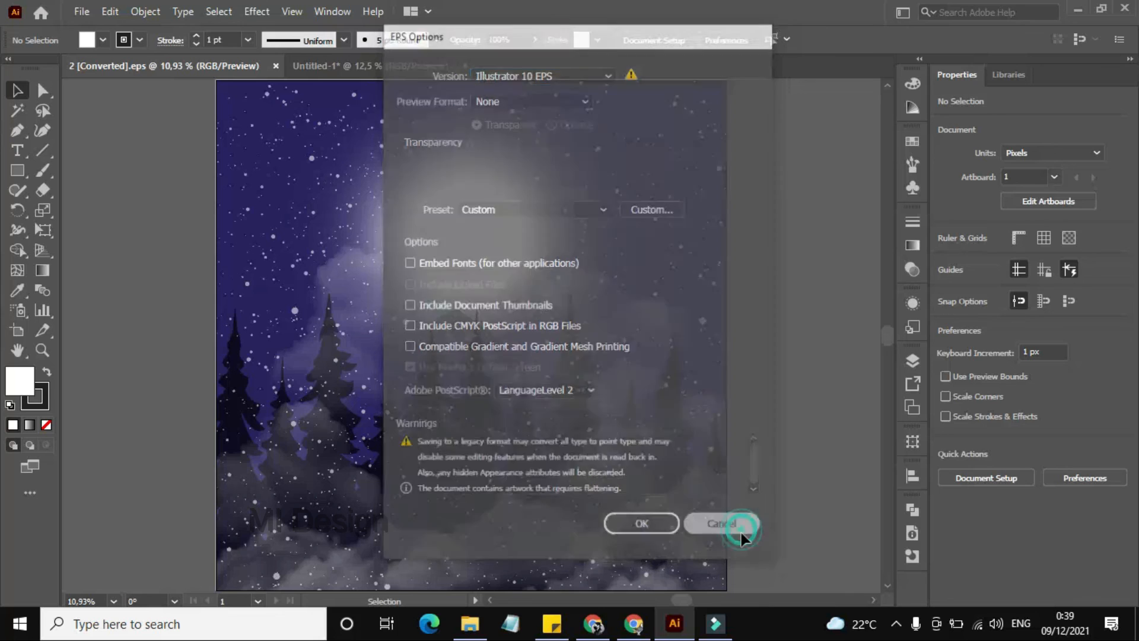